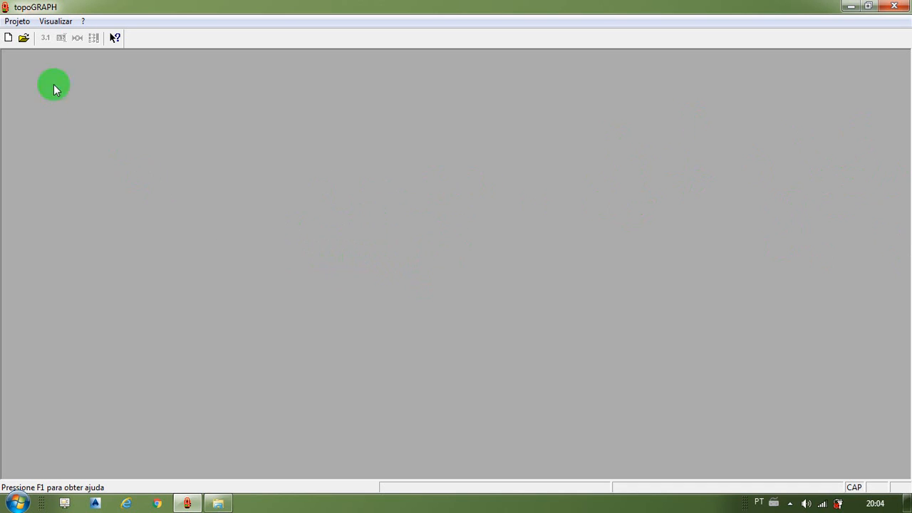
Open the Levantamento Topografico project and bring up its equipment register
{"action": "left_click", "coordinate": [23, 39]}
{"action": "double_click", "coordinate": [369, 211]}
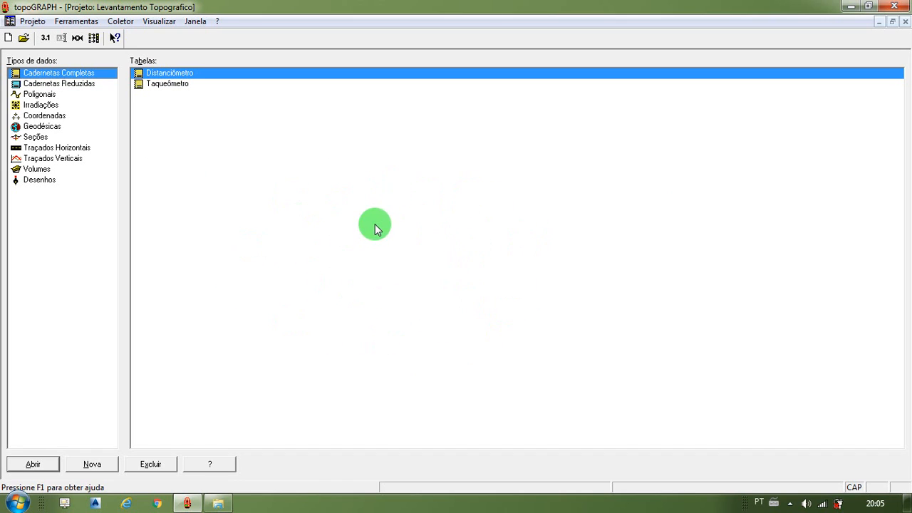
{"action": "left_click", "coordinate": [33, 22]}
{"action": "mouse_move", "coordinate": [62, 120]}
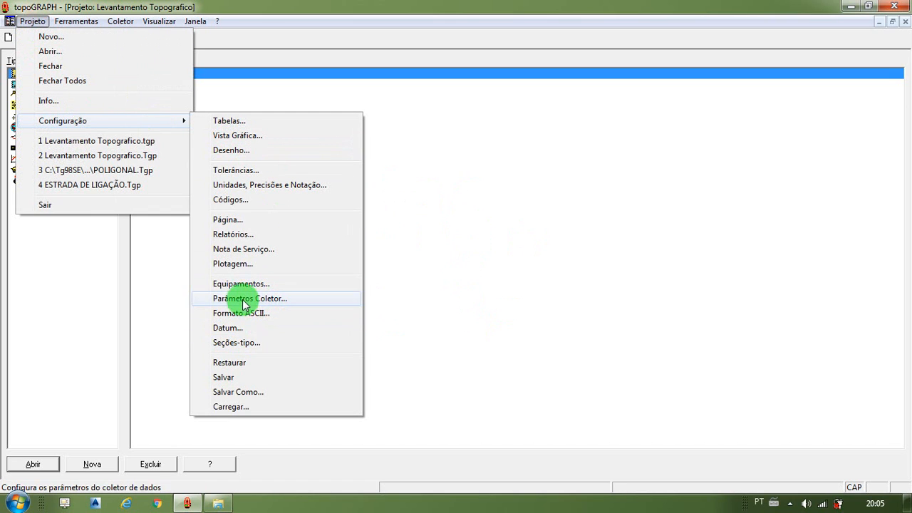
{"action": "left_click", "coordinate": [30, 22]}
{"action": "left_click", "coordinate": [36, 23]}
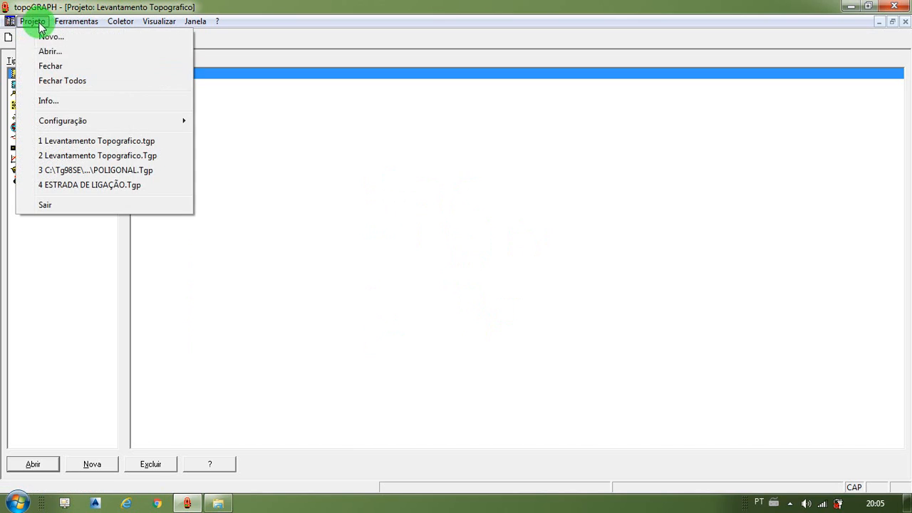
{"action": "mouse_move", "coordinate": [62, 123]}
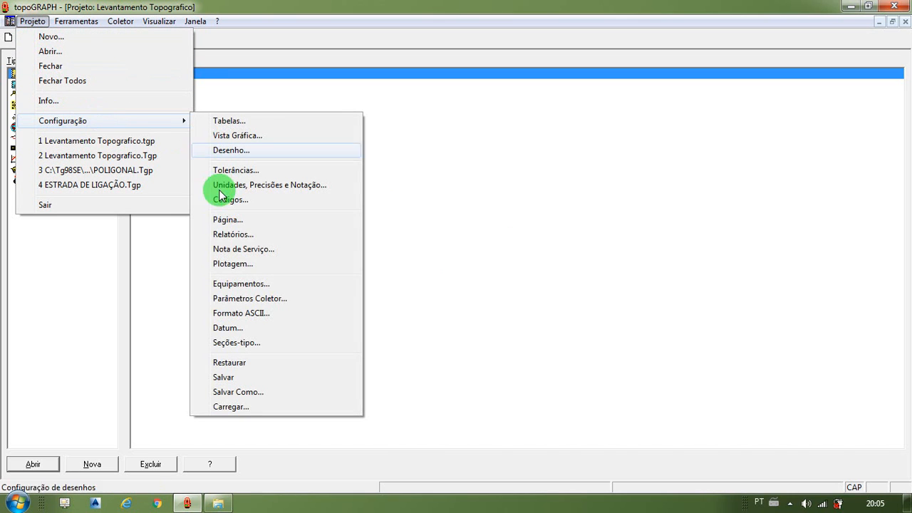
{"action": "left_click", "coordinate": [239, 283]}
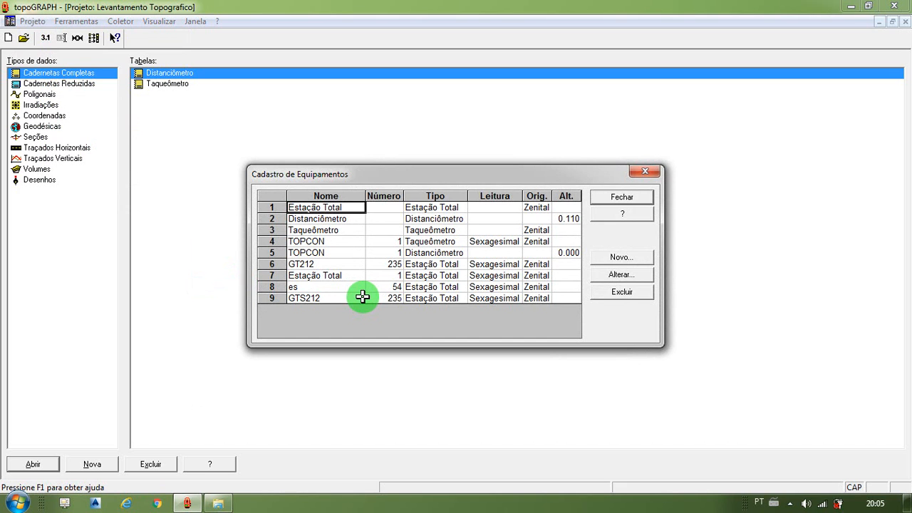
{"action": "left_click_drag", "start_coordinate": [492, 178], "coordinate": [402, 37]}
Start a new equipment entry with the name GTS212 and the number 235
{"action": "left_click", "coordinate": [535, 118]}
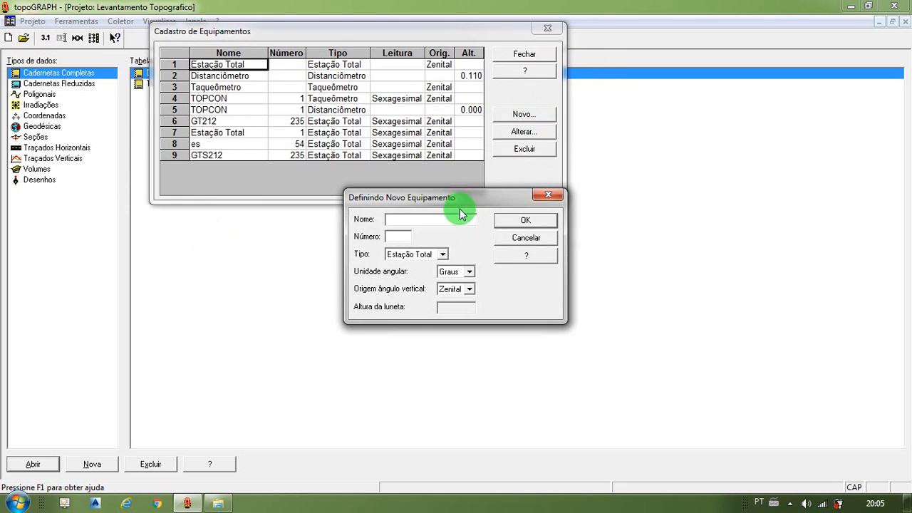
{"action": "left_click_drag", "start_coordinate": [463, 189], "coordinate": [448, 283]}
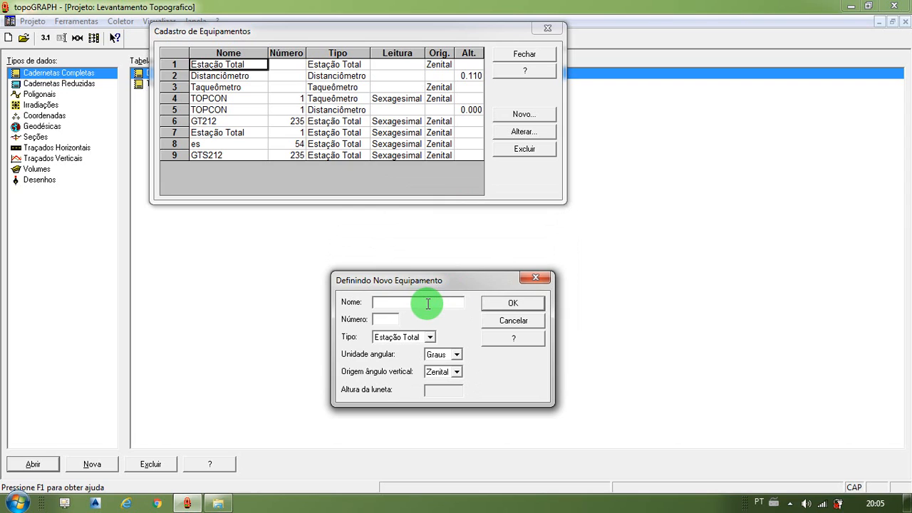
{"action": "type", "text": "GT"}
{"action": "type", "text": "S201"}
{"action": "type", "text": "12"}
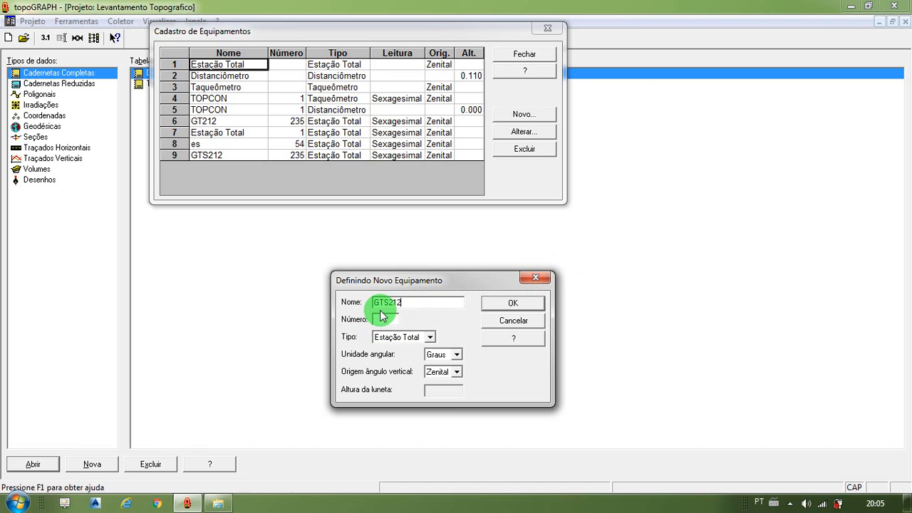
{"action": "type", "text": "3"}
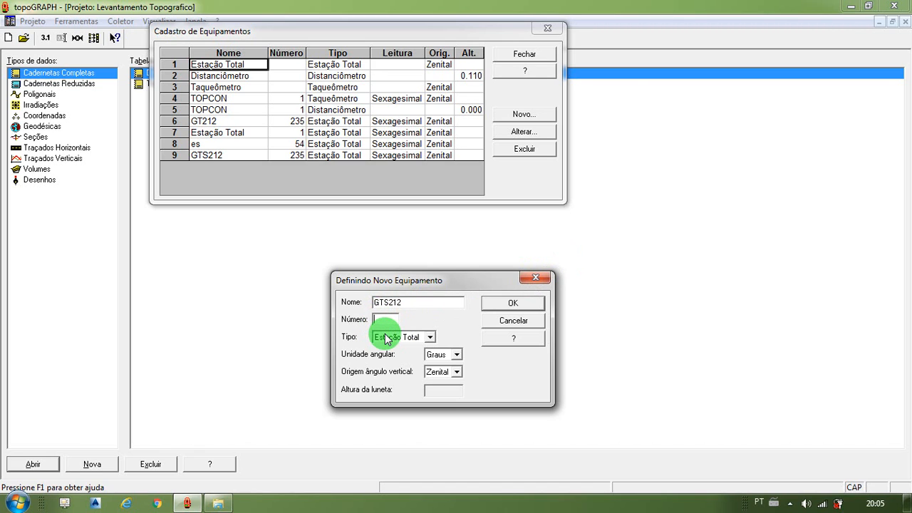
{"action": "type", "text": "235"}
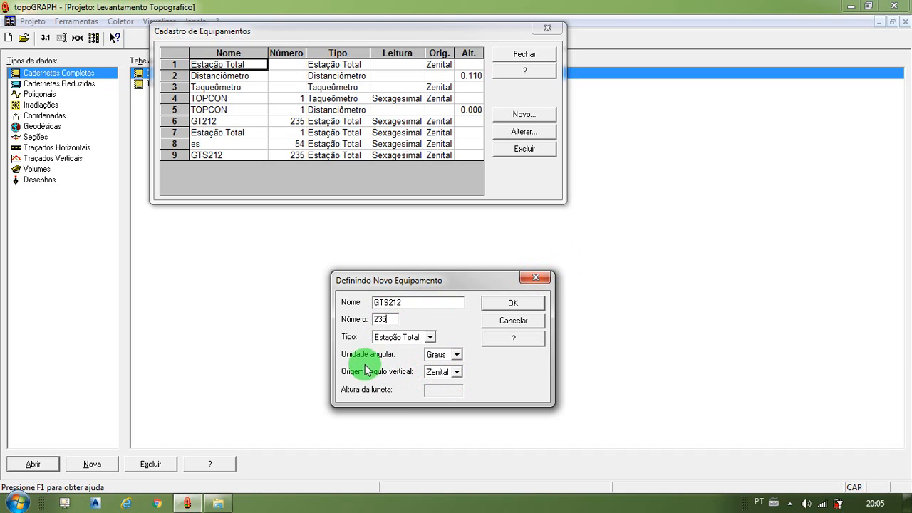
Keep Graus as the angular unit and Zenital as the vertical angle origin, then save the equipment and close the register
{"action": "left_click", "coordinate": [458, 356]}
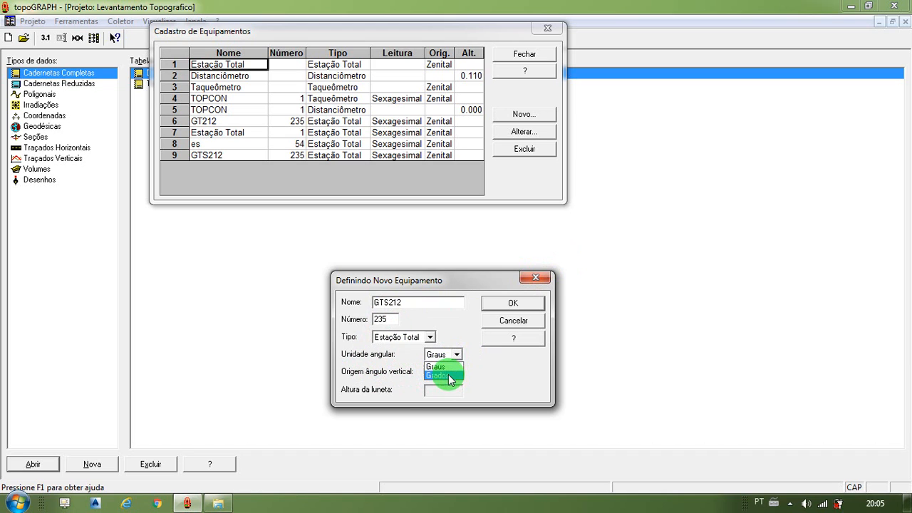
{"action": "left_click", "coordinate": [456, 355]}
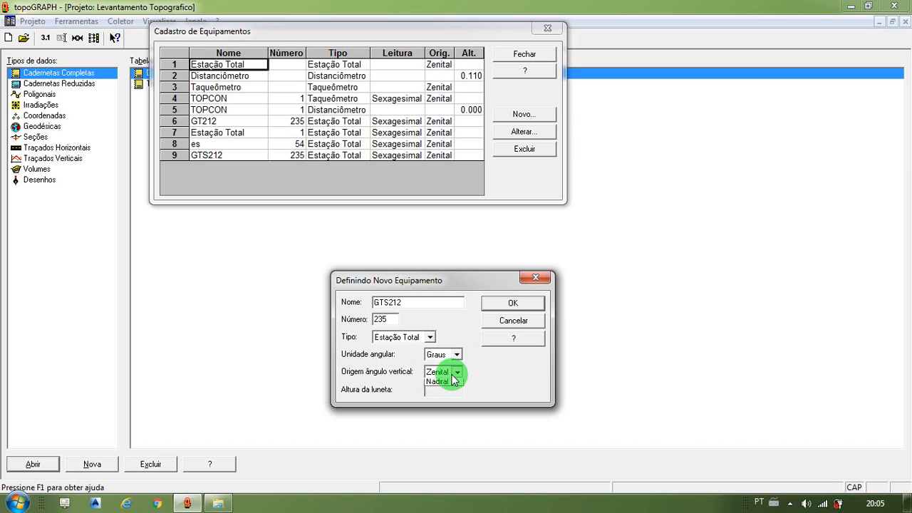
{"action": "left_click", "coordinate": [473, 377]}
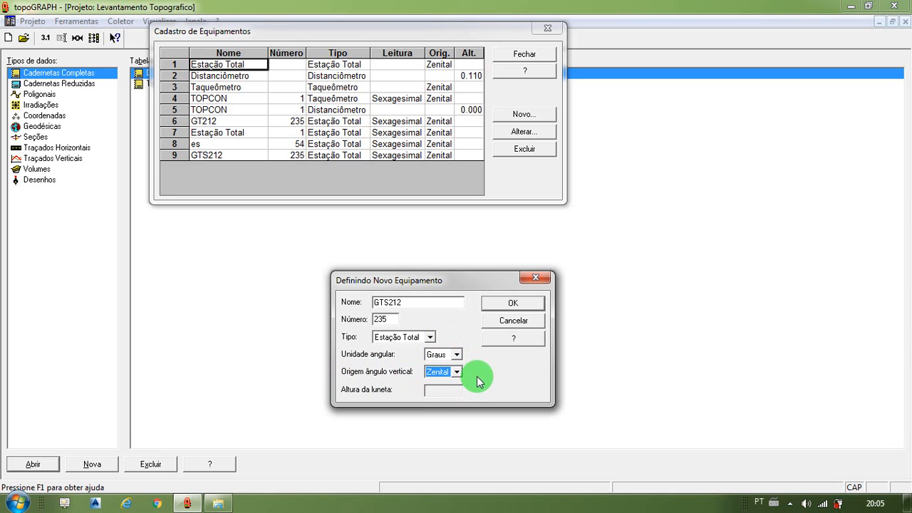
{"action": "left_click", "coordinate": [498, 309]}
{"action": "left_click", "coordinate": [517, 56]}
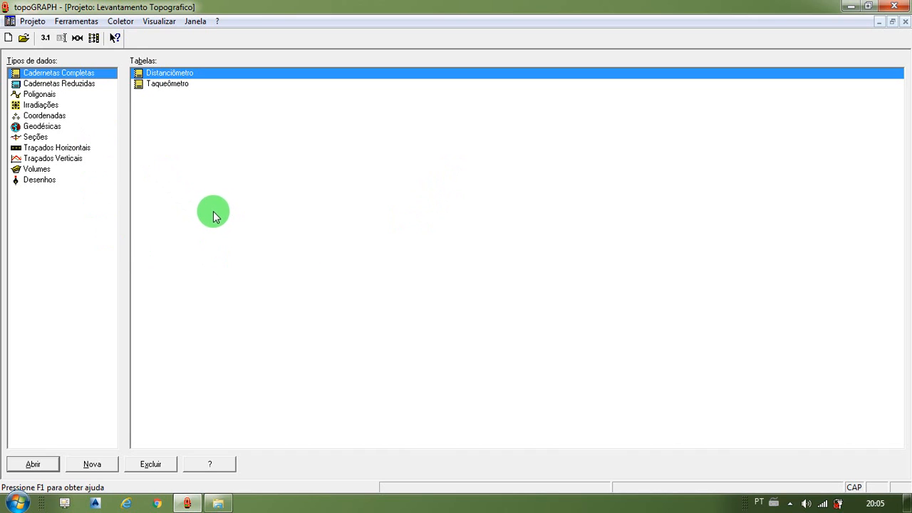
Open the project's tolerance settings and examine the linear and angular tolerances for field books
{"action": "left_click", "coordinate": [31, 22]}
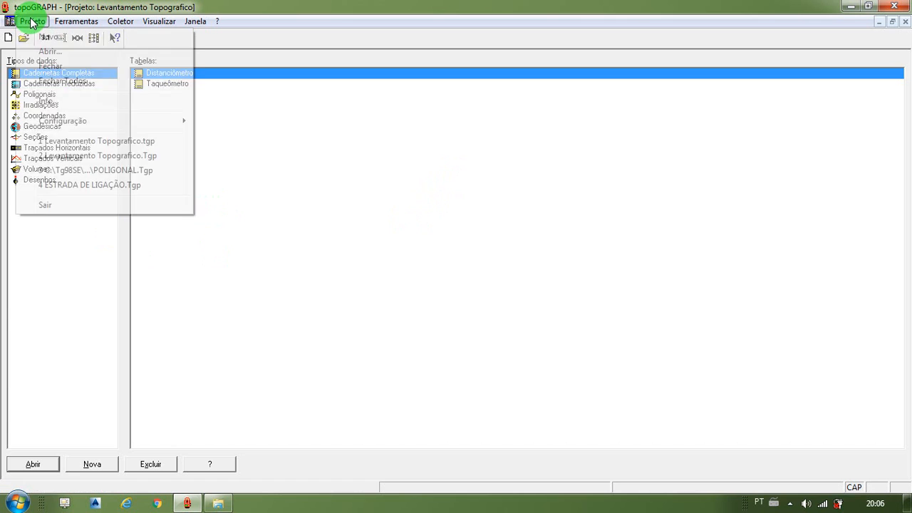
{"action": "mouse_move", "coordinate": [84, 118]}
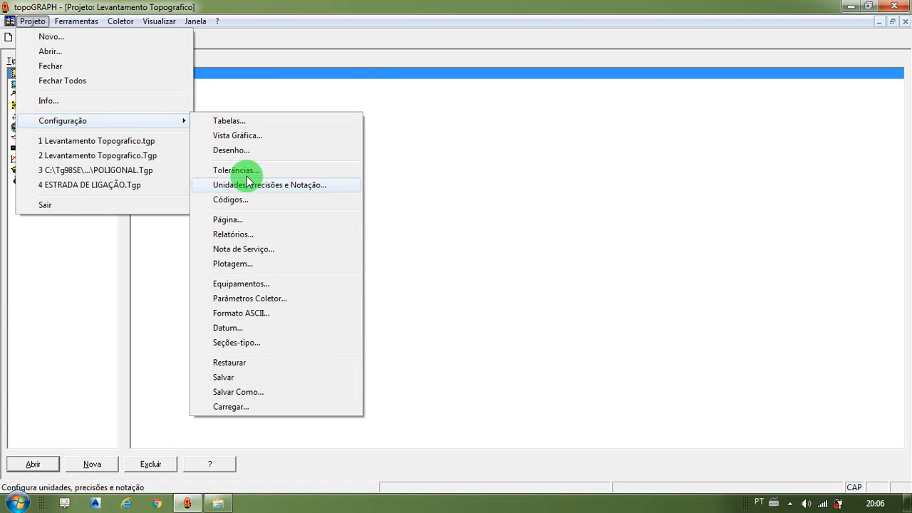
{"action": "left_click", "coordinate": [244, 171]}
{"action": "left_click_drag", "start_coordinate": [393, 166], "coordinate": [343, 74]}
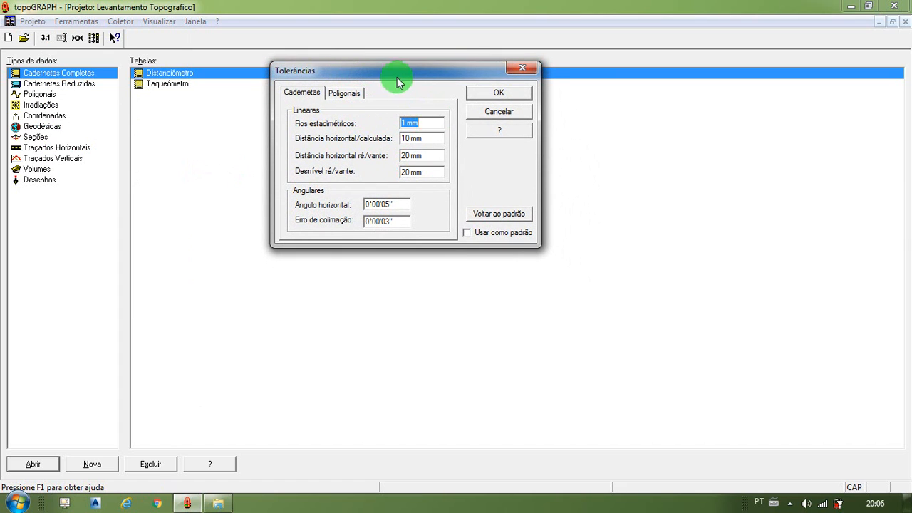
{"action": "left_click_drag", "start_coordinate": [397, 73], "coordinate": [335, 73]}
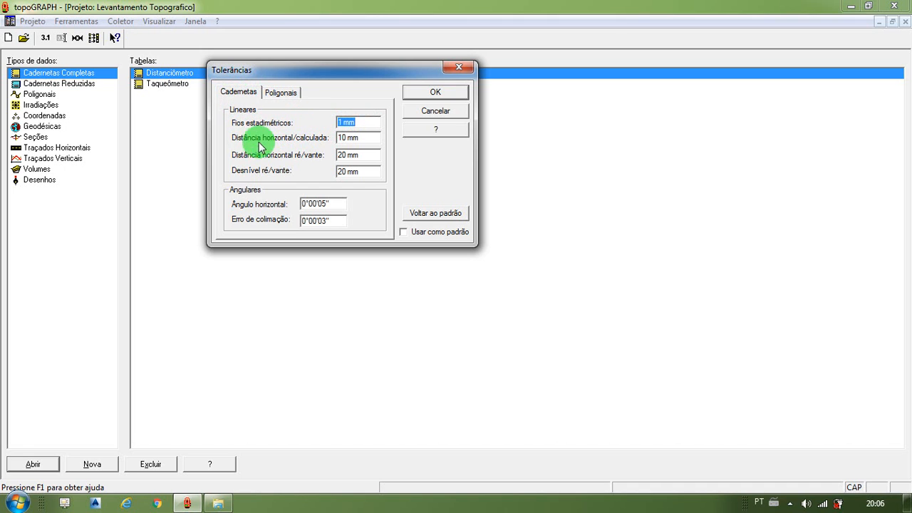
{"action": "key", "text": "Tab"}
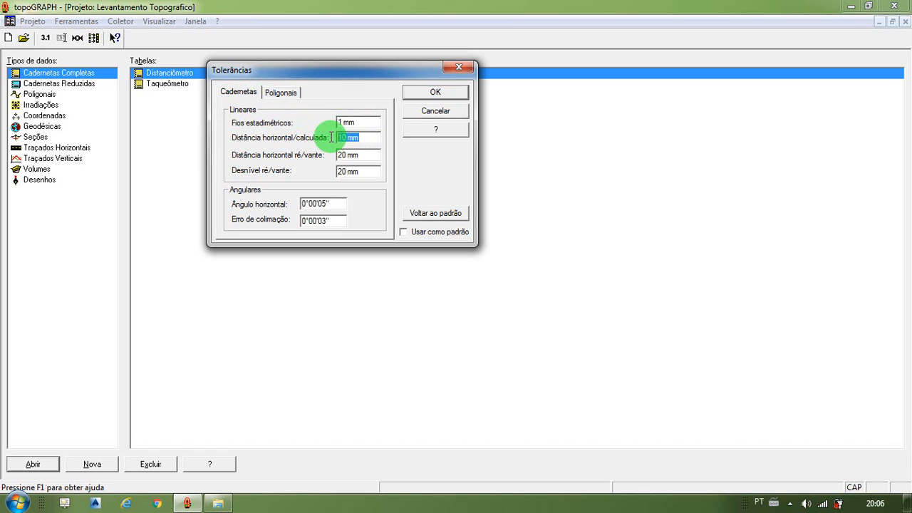
{"action": "left_click", "coordinate": [365, 138]}
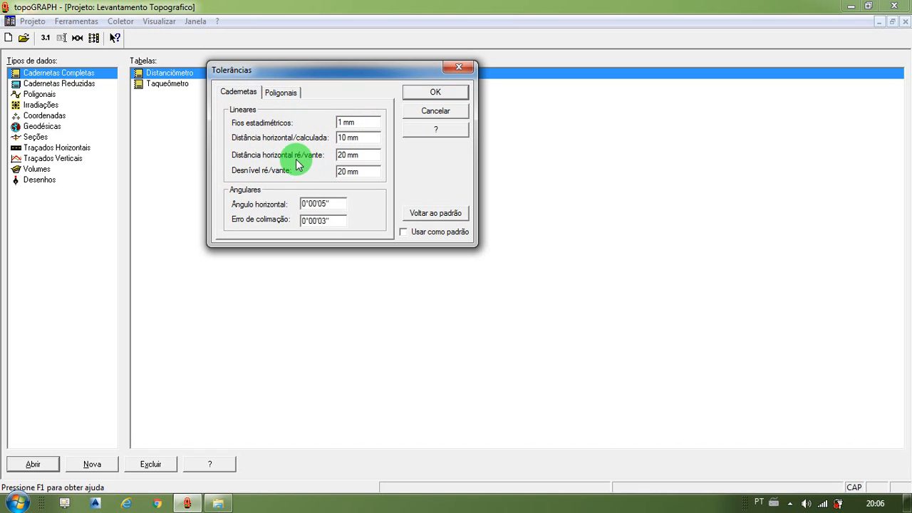
{"action": "left_click_drag", "start_coordinate": [374, 156], "coordinate": [333, 156]}
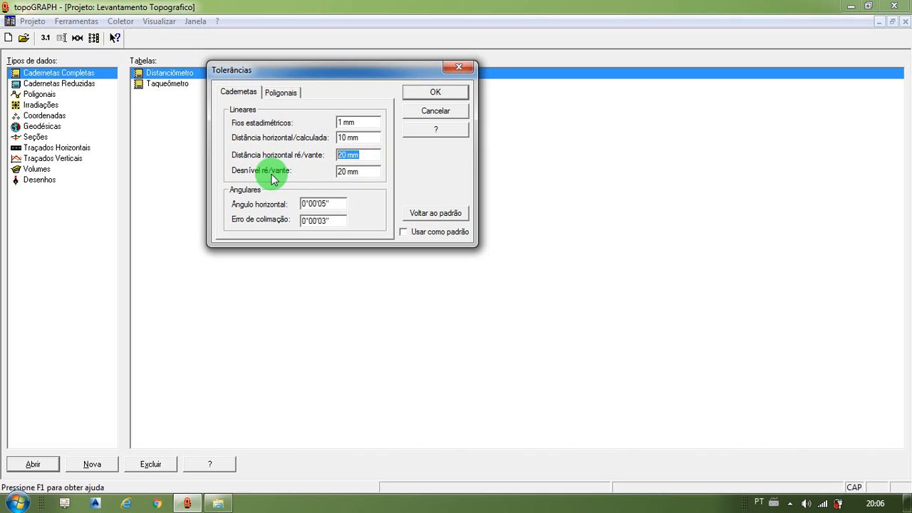
{"action": "left_click_drag", "start_coordinate": [370, 171], "coordinate": [336, 172]}
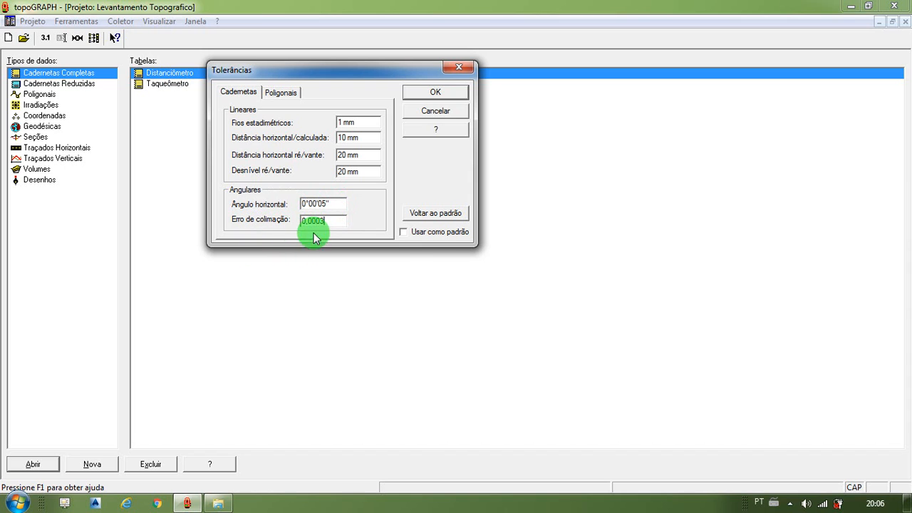
Mark the tolerances for use as the default, review the Poligonais values and accept the settings
{"action": "left_click", "coordinate": [407, 235]}
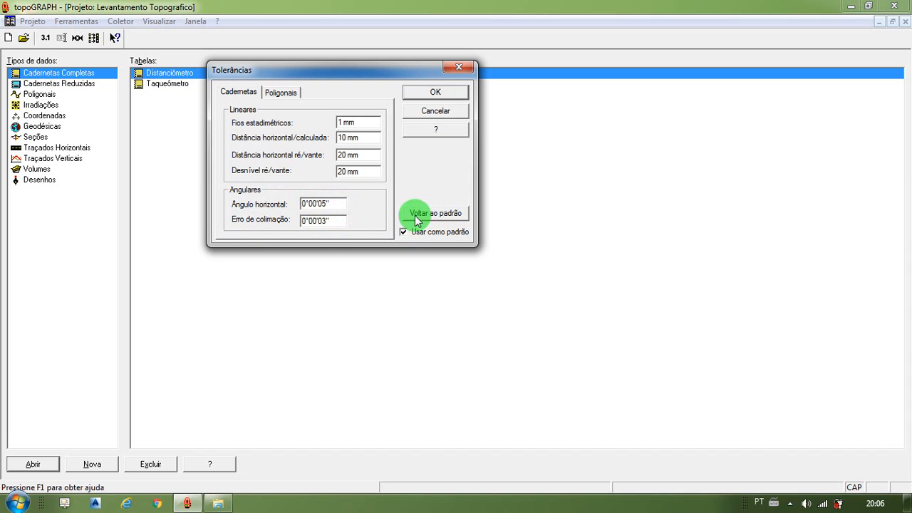
{"action": "left_click", "coordinate": [282, 97]}
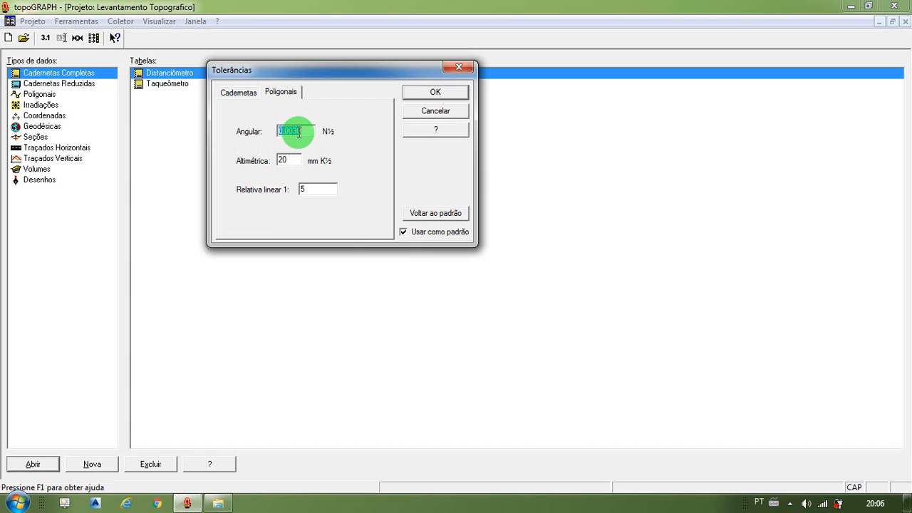
{"action": "left_click", "coordinate": [301, 158]}
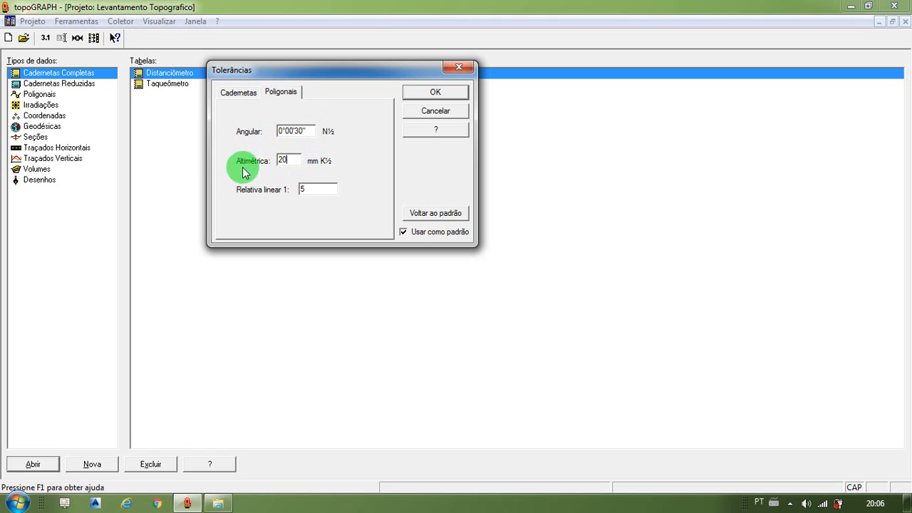
{"action": "double_click", "coordinate": [291, 159]}
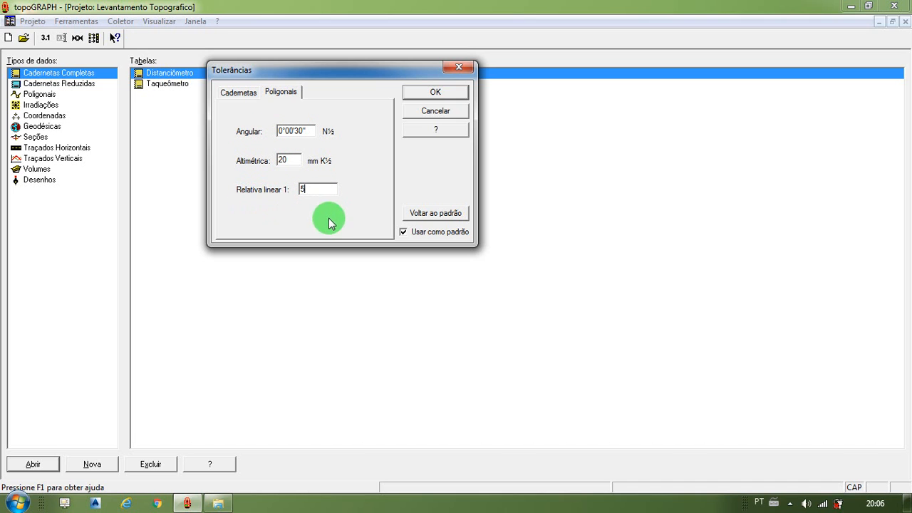
{"action": "left_click", "coordinate": [436, 92]}
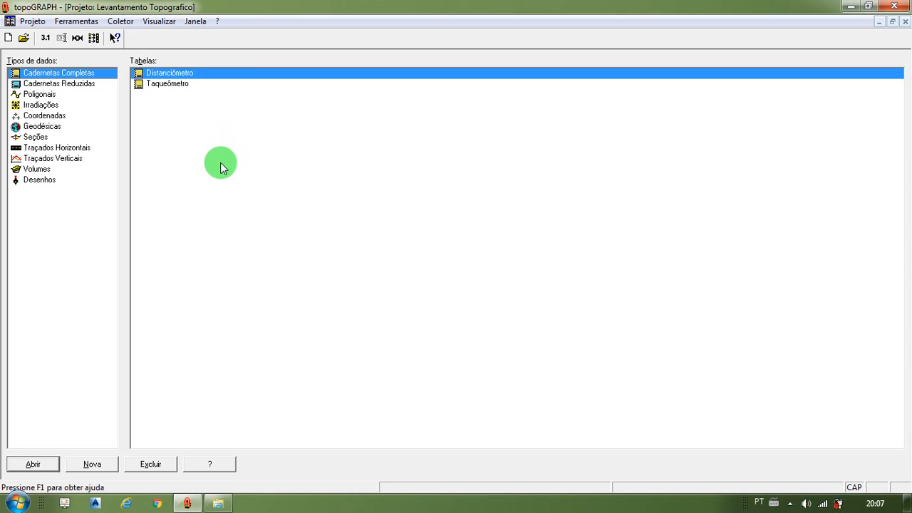
Open the formatting of Psion LZ-64 collector data and select the file Aldeia.med for a Caderneta completa table
{"action": "left_click", "coordinate": [119, 22]}
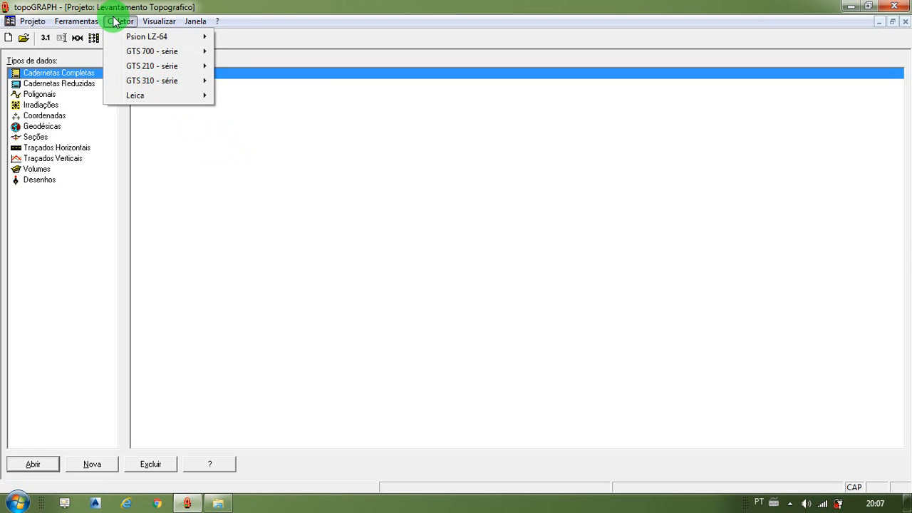
{"action": "mouse_move", "coordinate": [132, 35]}
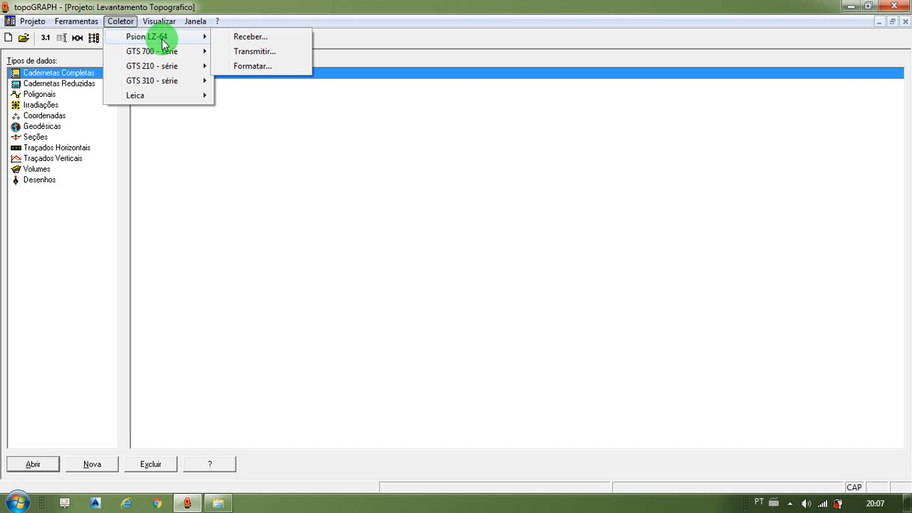
{"action": "left_click", "coordinate": [253, 66]}
{"action": "left_click_drag", "start_coordinate": [387, 161], "coordinate": [385, 128]}
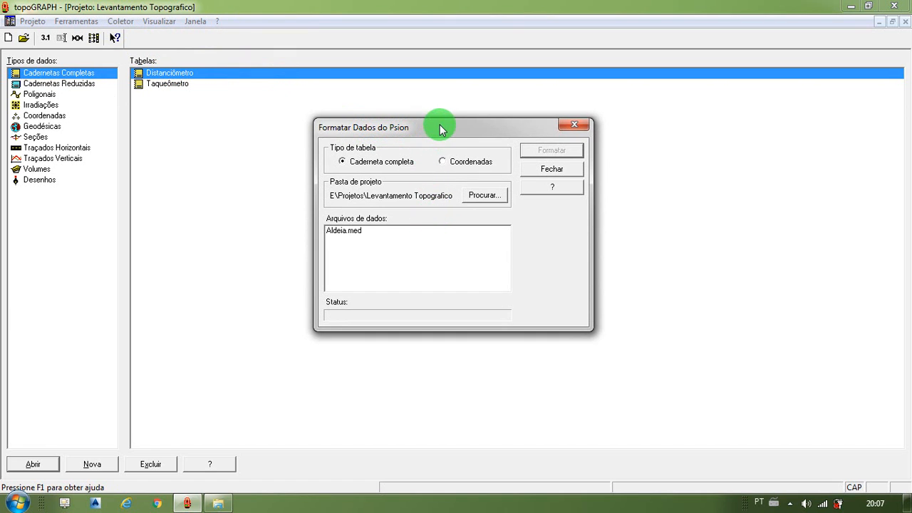
{"action": "left_click_drag", "start_coordinate": [440, 127], "coordinate": [290, 91]}
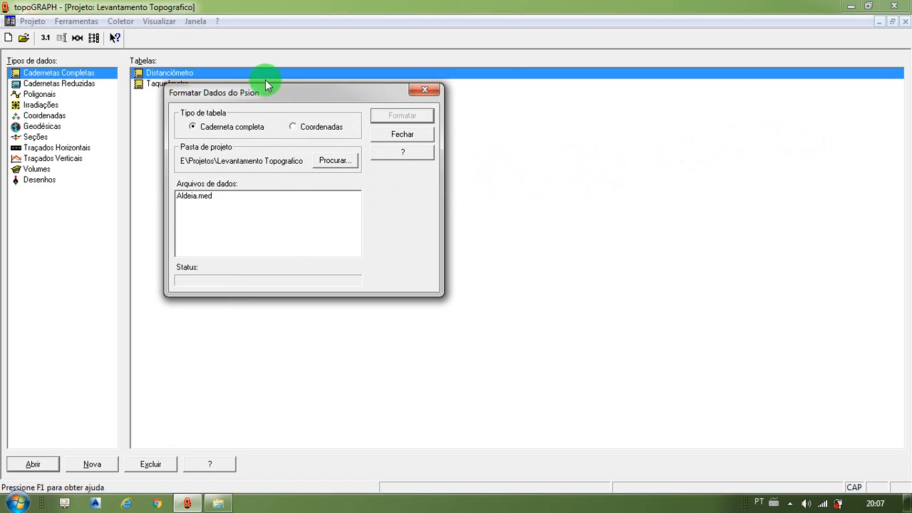
{"action": "left_click_drag", "start_coordinate": [265, 85], "coordinate": [265, 93]}
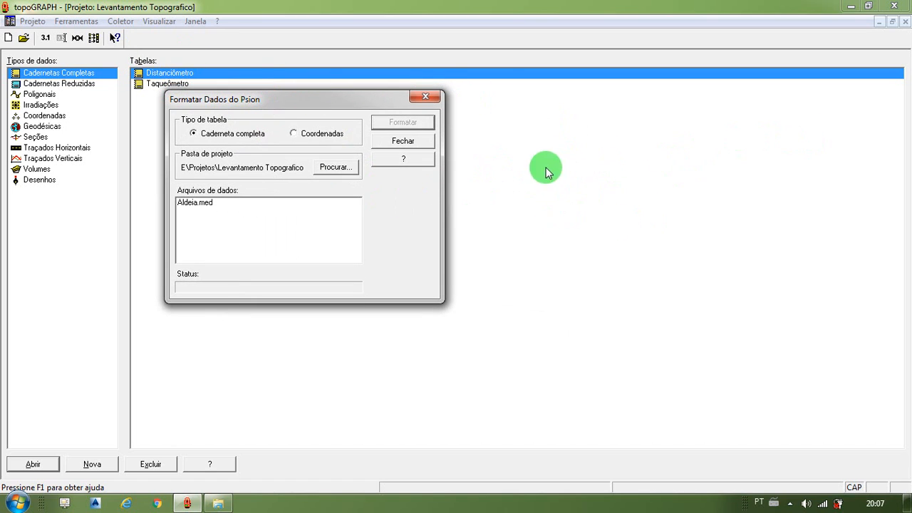
{"action": "left_click_drag", "start_coordinate": [391, 106], "coordinate": [371, 99]}
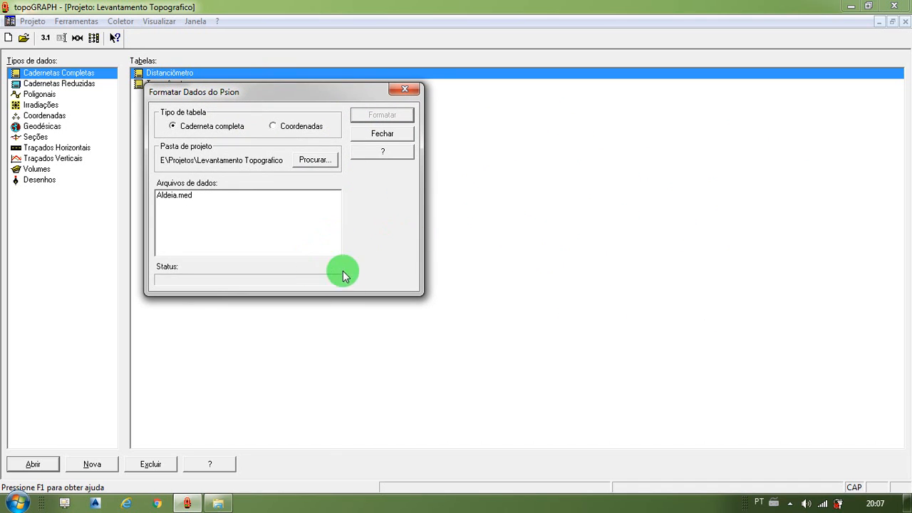
{"action": "left_click", "coordinate": [189, 196]}
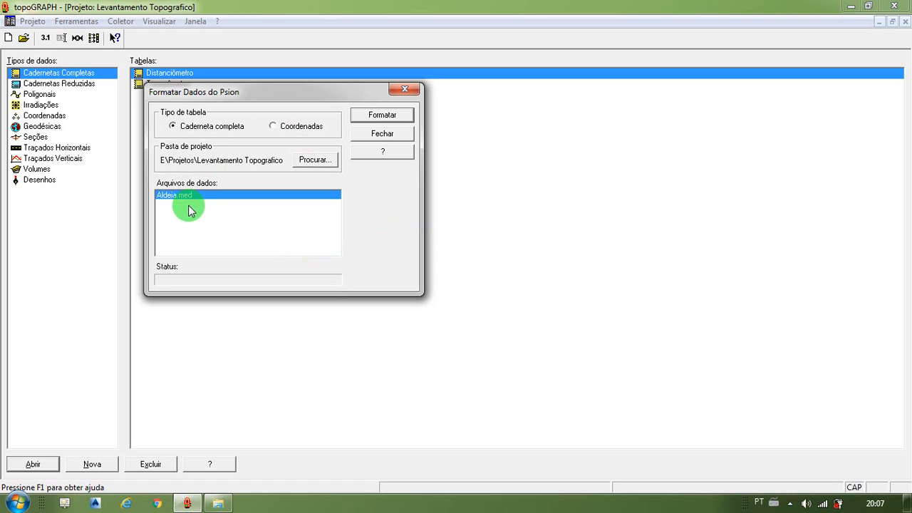
Browse for the project folder and accept levantamento topografico under tg98se\projetos
{"action": "left_click", "coordinate": [311, 161]}
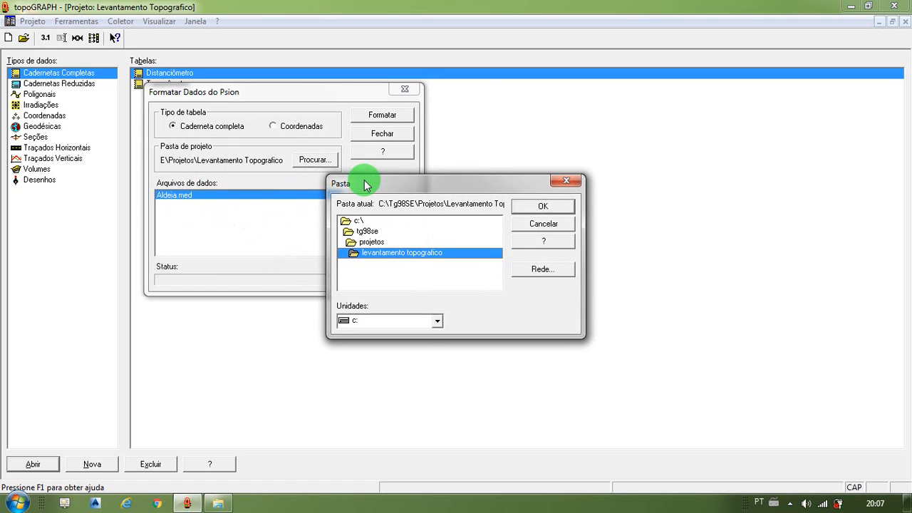
{"action": "left_click_drag", "start_coordinate": [362, 183], "coordinate": [532, 119]}
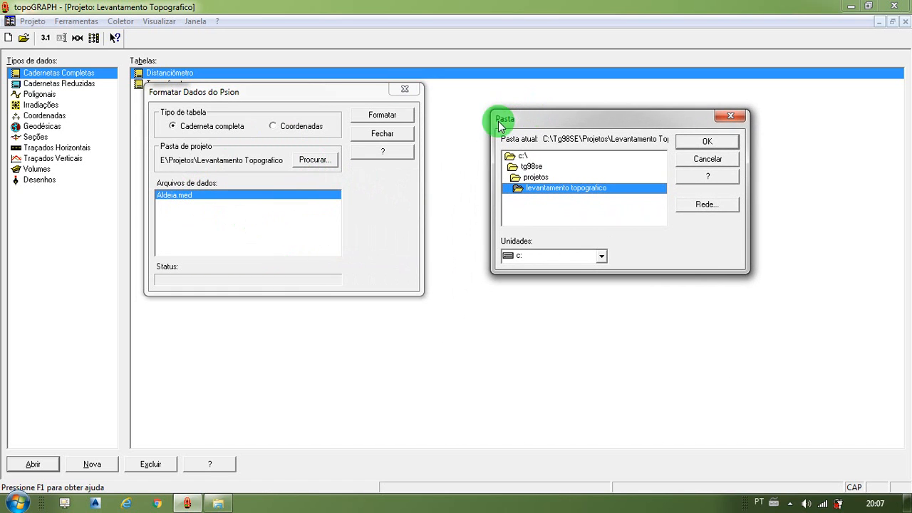
{"action": "left_click", "coordinate": [570, 227]}
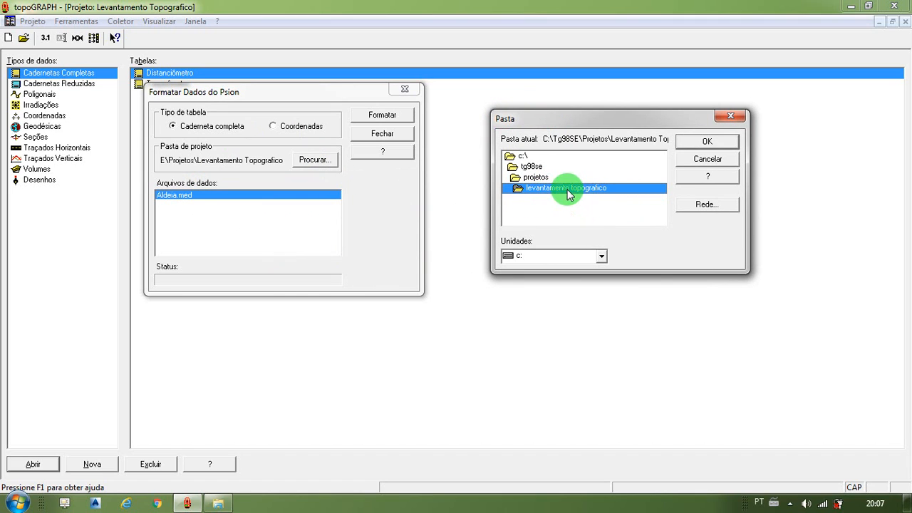
{"action": "left_click", "coordinate": [707, 141]}
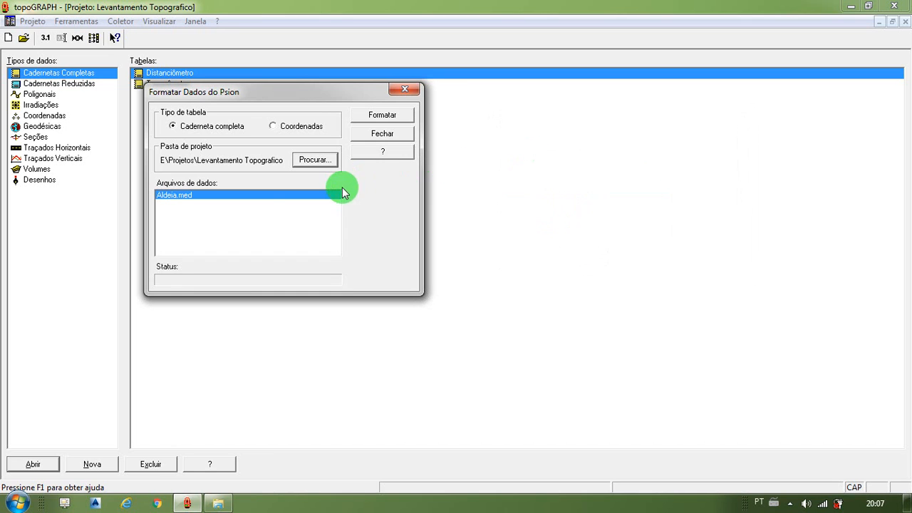
Format Aldeia.med and save the measurements as the table LEVANTAMENTO PLANIALTIMETRICO, closing the formatting dialog
{"action": "left_click", "coordinate": [378, 117]}
{"action": "left_click_drag", "start_coordinate": [428, 171], "coordinate": [591, 168]}
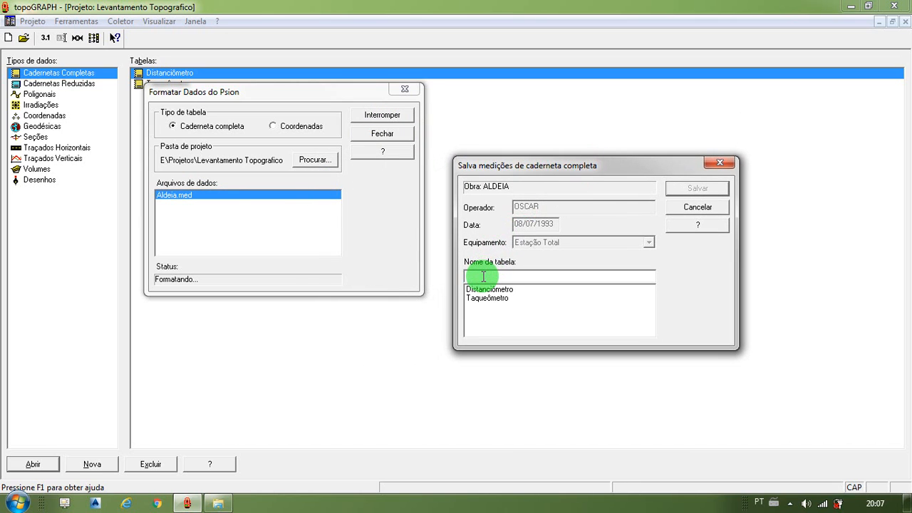
{"action": "type", "text": "LEVANTAMENTO PLANIALTIMETRICO"}
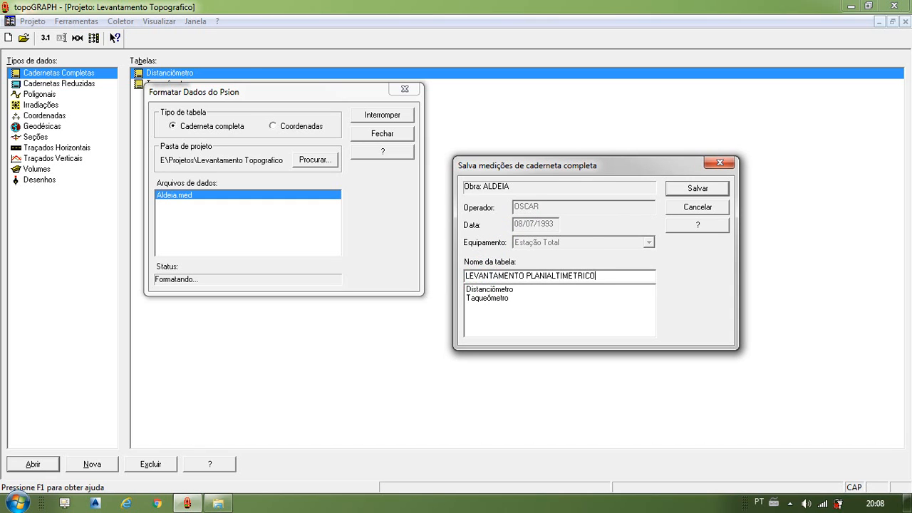
{"action": "left_click", "coordinate": [684, 191]}
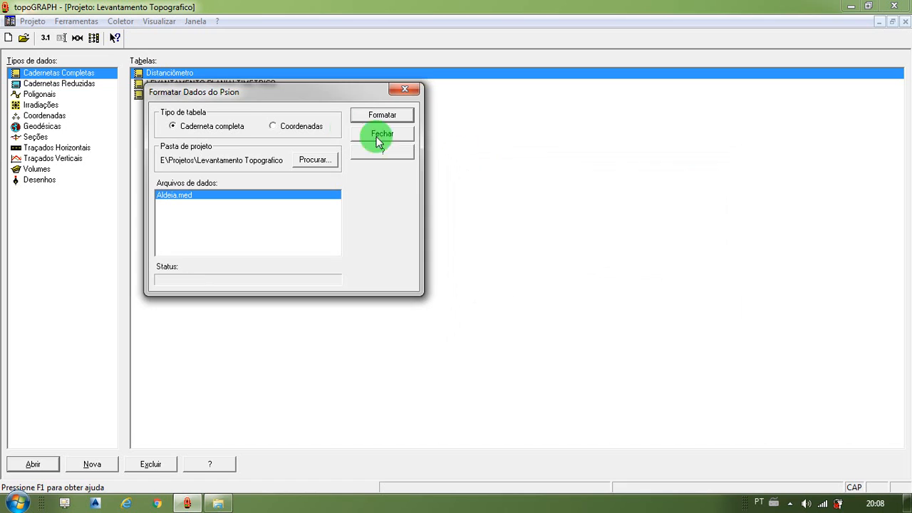
{"action": "left_click_drag", "start_coordinate": [346, 96], "coordinate": [682, 124]}
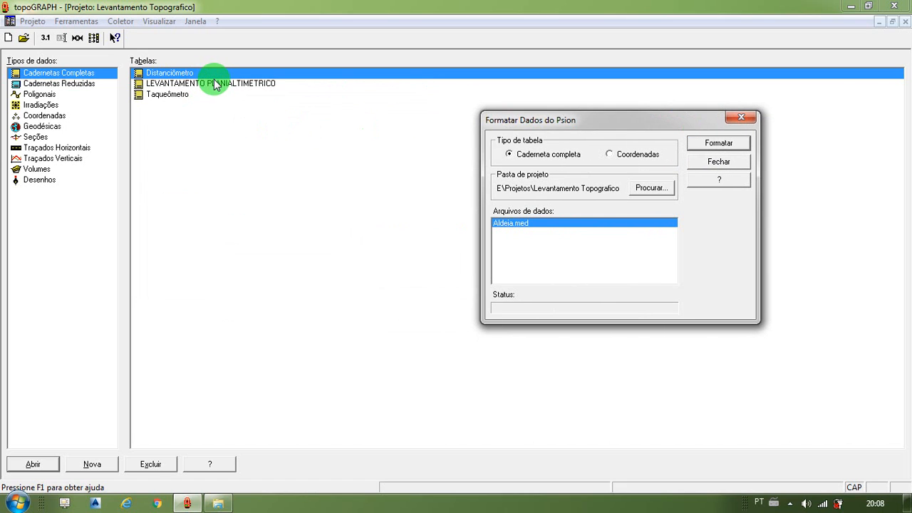
{"action": "left_click", "coordinate": [719, 162]}
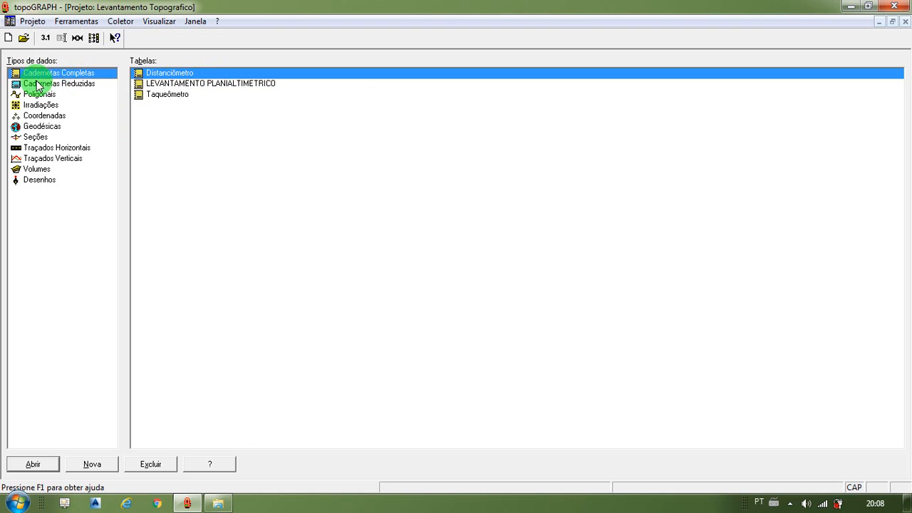
Open the LEVANTAMENTO PLANIALTIMETRICO field book and display the readings of station S1
{"action": "double_click", "coordinate": [187, 85]}
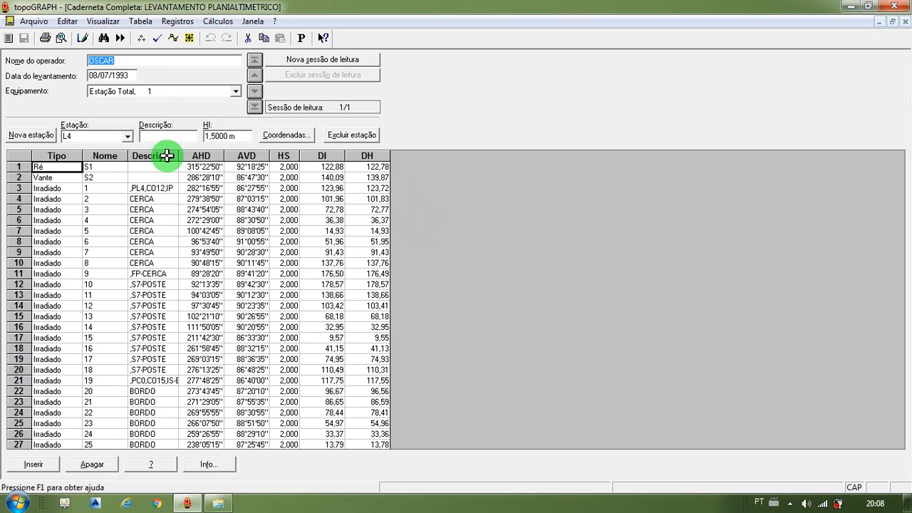
{"action": "left_click", "coordinate": [129, 136]}
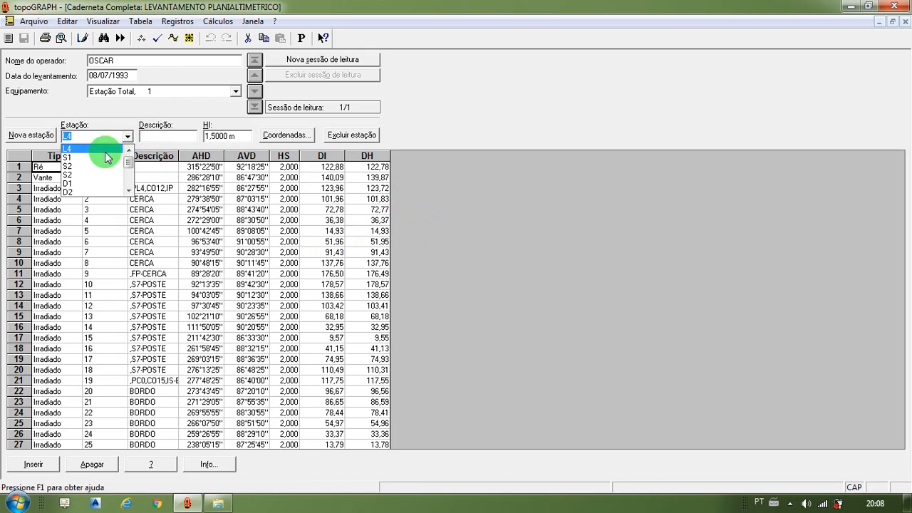
{"action": "left_click", "coordinate": [100, 157]}
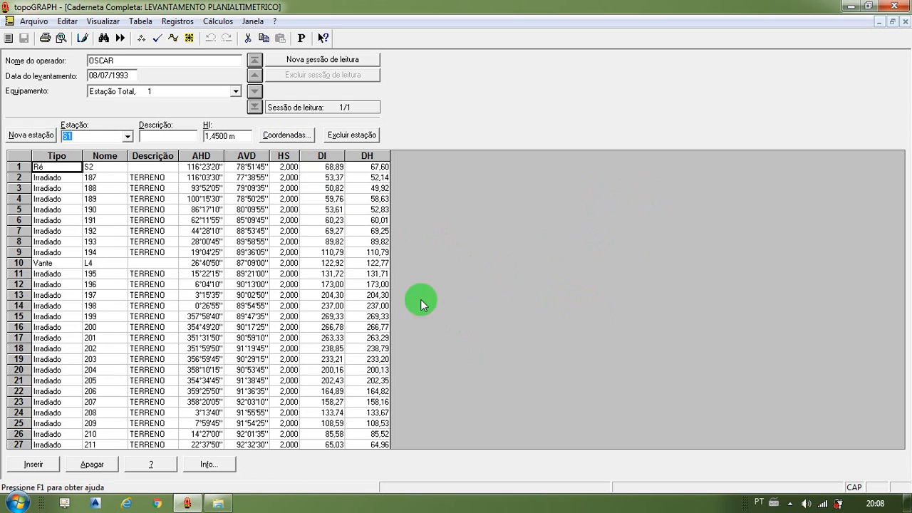
{"action": "left_click", "coordinate": [127, 136]}
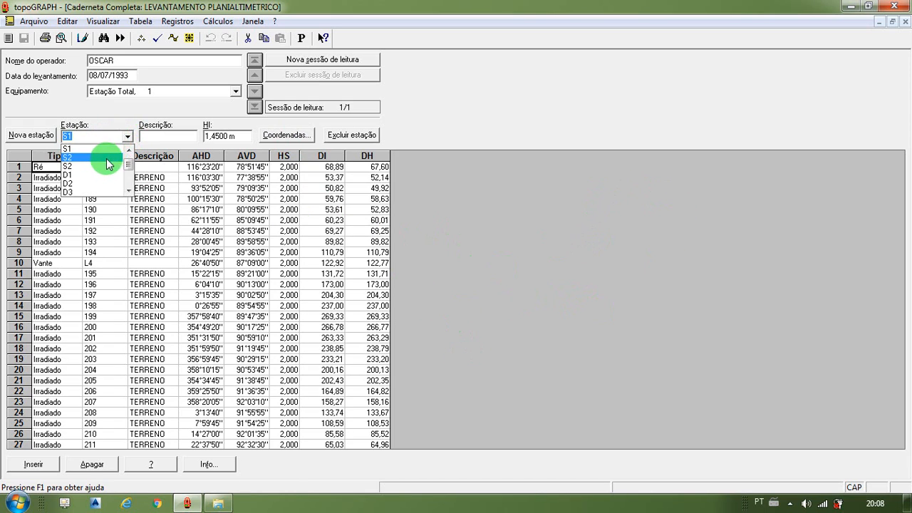
{"action": "left_click", "coordinate": [97, 149]}
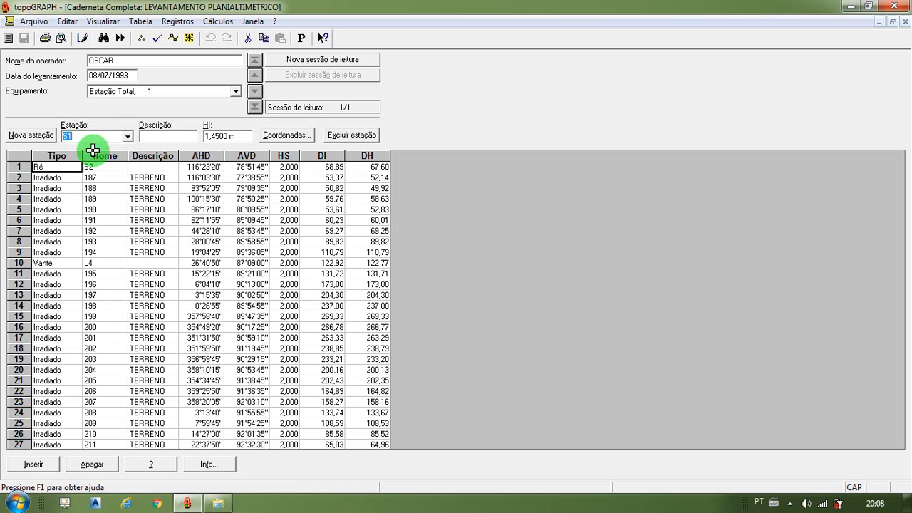
Open the coordinates of station S1 and set Norte to 10.000,00
{"action": "left_click", "coordinate": [278, 136]}
{"action": "left_click_drag", "start_coordinate": [400, 195], "coordinate": [468, 205]}
{"action": "left_click", "coordinate": [496, 261]}
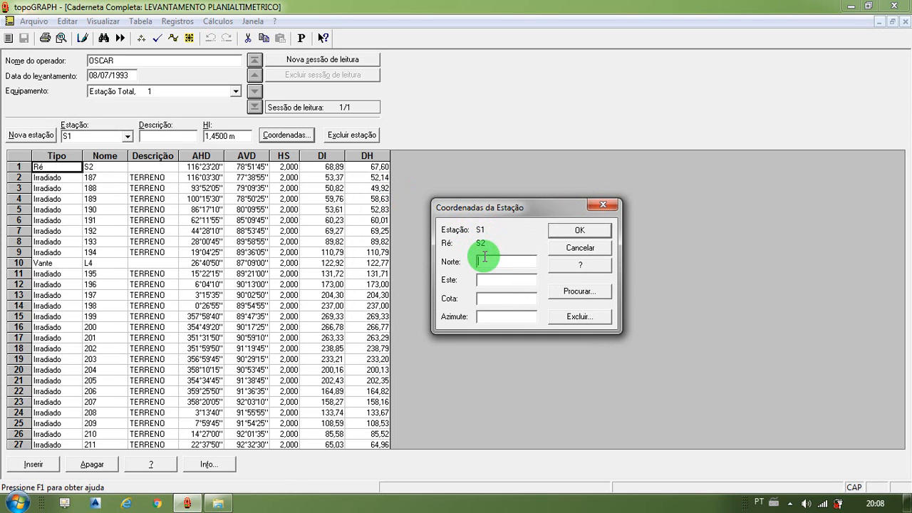
{"action": "type", "text": "10000"}
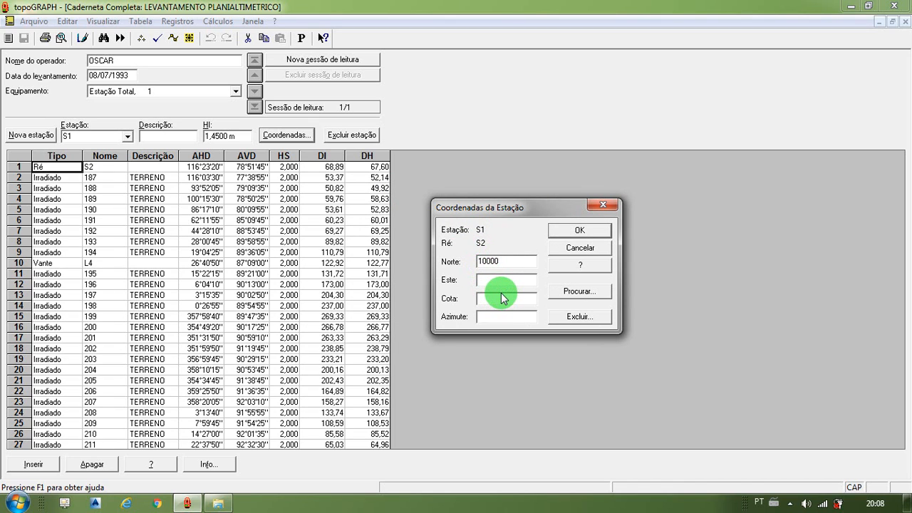
{"action": "left_click", "coordinate": [520, 266]}
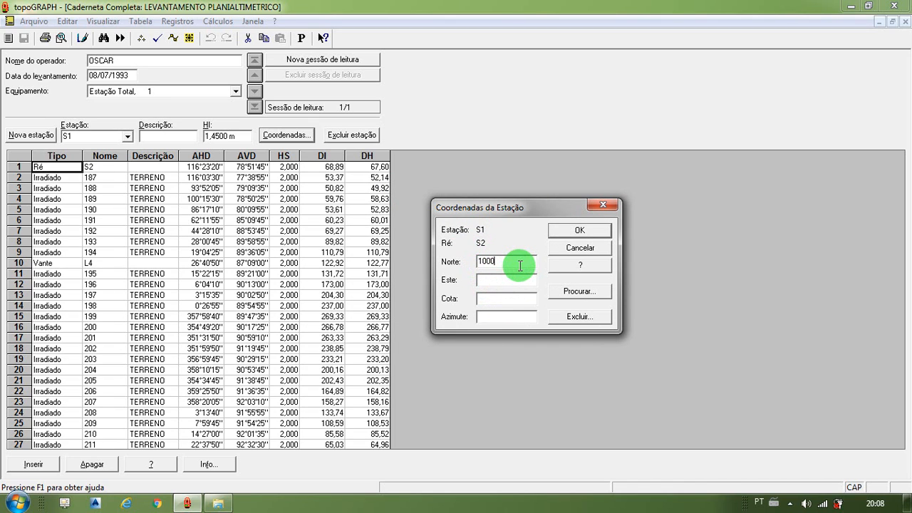
{"action": "type", "text": "0"}
{"action": "left_click", "coordinate": [518, 279]}
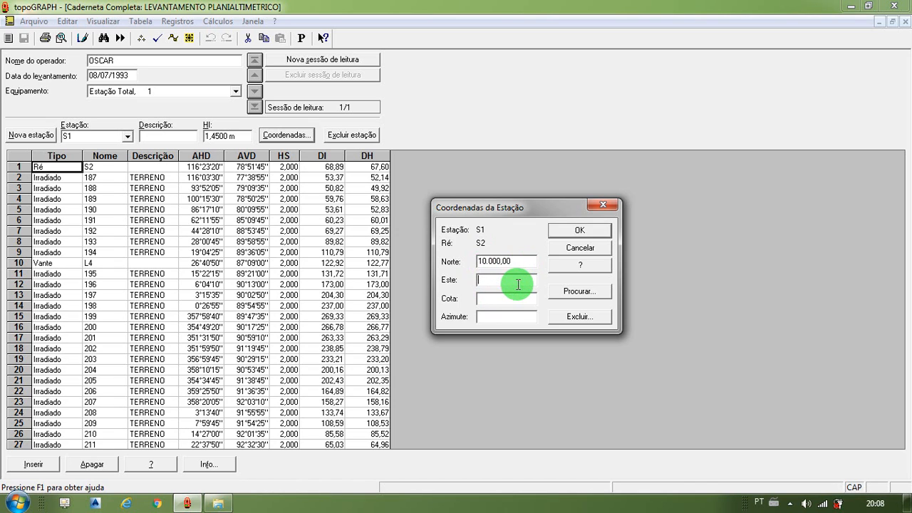
Set station S1's Este to 5.000,00, Cota to 100,00 and Azimute to 30, and accept the coordinates
{"action": "type", "text": "500"}
{"action": "left_click", "coordinate": [506, 298]}
{"action": "type", "text": "000,00"}
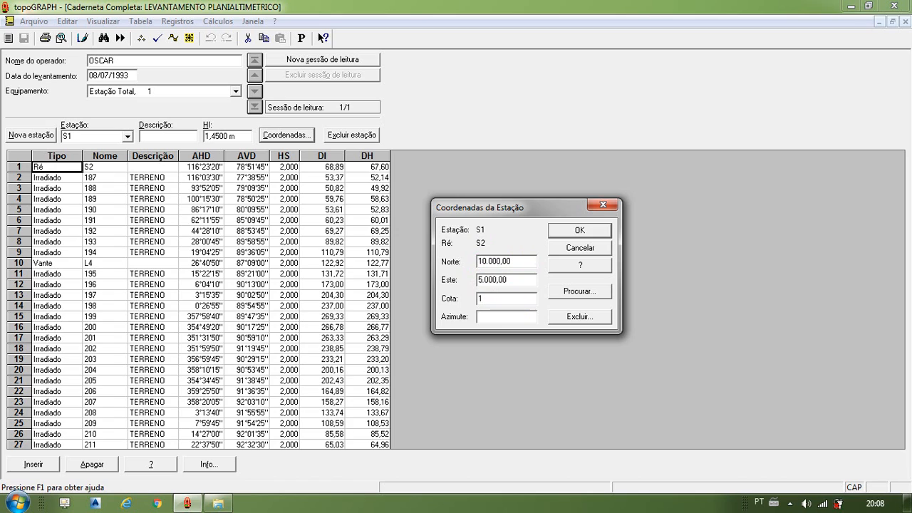
{"action": "type", "text": "100"}
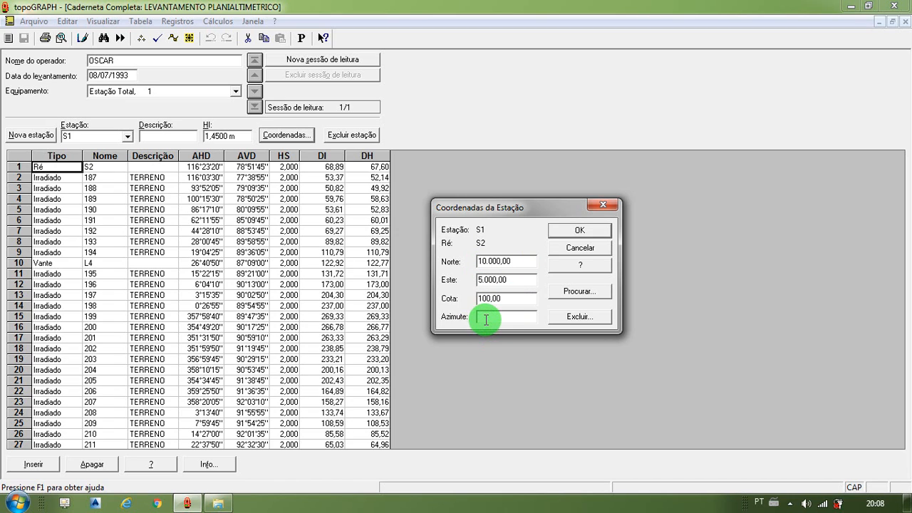
{"action": "left_click", "coordinate": [484, 319]}
{"action": "type", "text": "30"}
{"action": "left_click", "coordinate": [579, 230]}
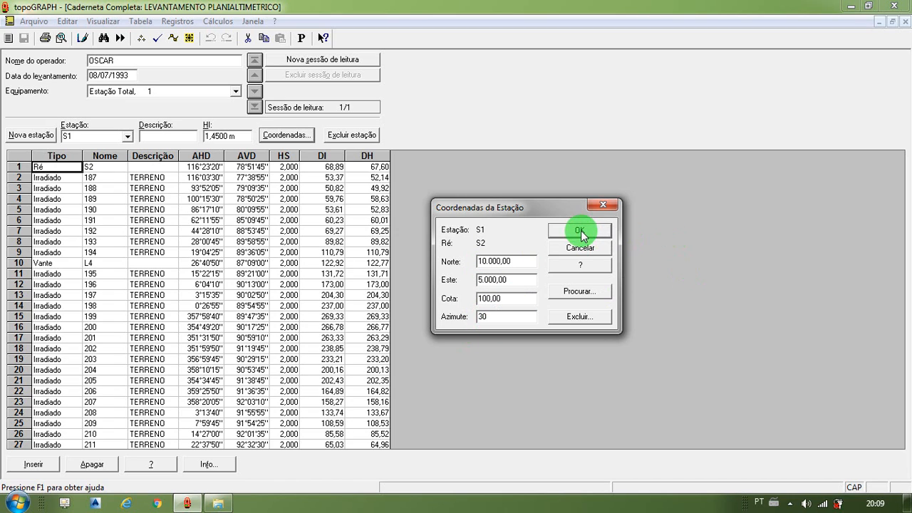
Save the field book and display its graphical view with all sequences shown
{"action": "left_click", "coordinate": [20, 40]}
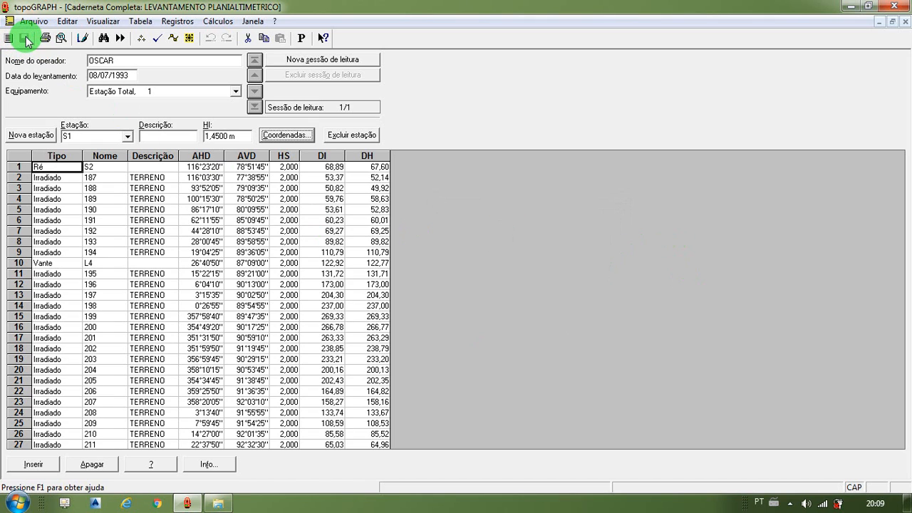
{"action": "left_click", "coordinate": [84, 39]}
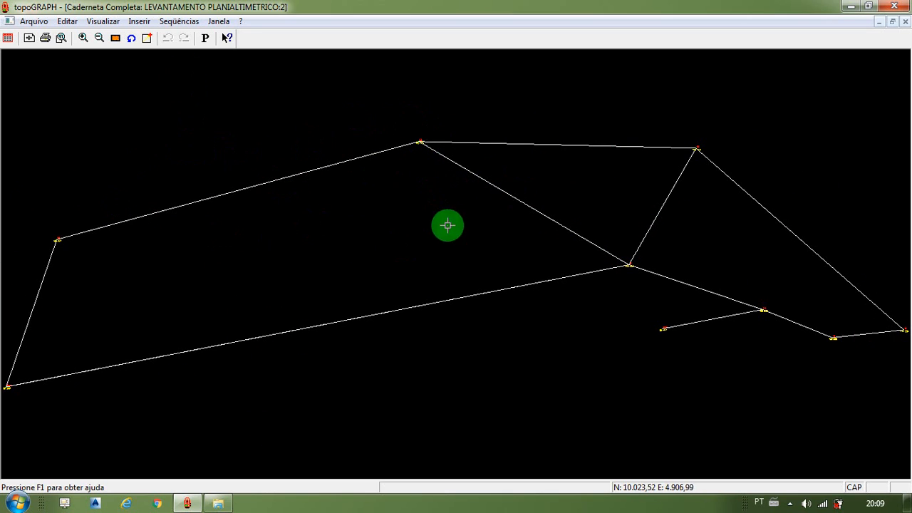
{"action": "left_click", "coordinate": [184, 23]}
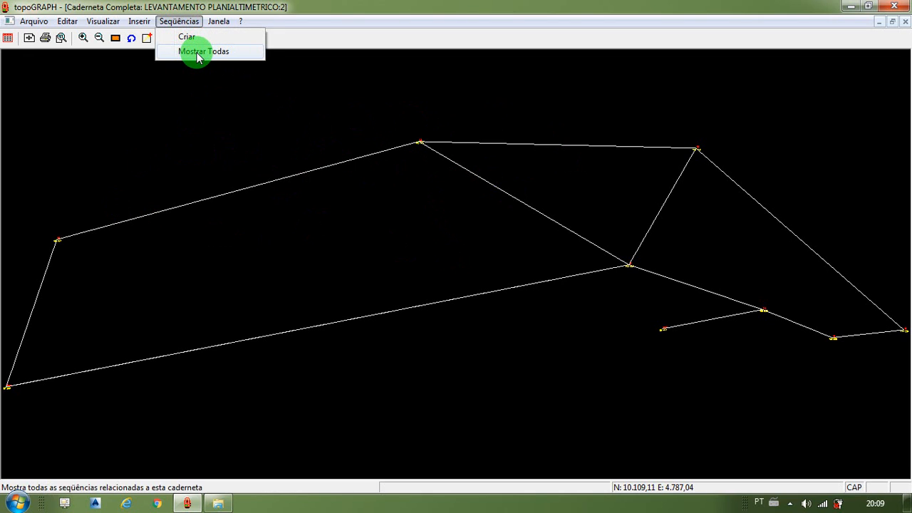
{"action": "left_click", "coordinate": [198, 53]}
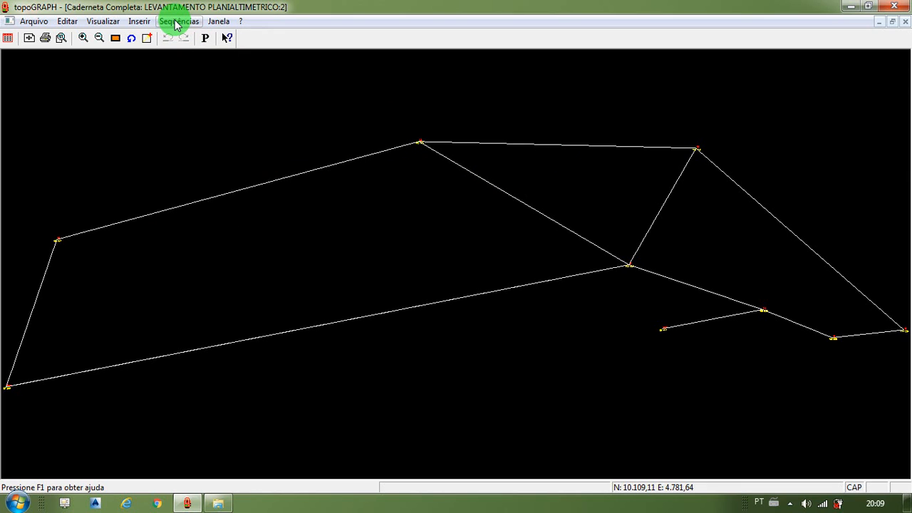
Start creating a sequence graphically and set the view scale to 1:2000
{"action": "left_click", "coordinate": [176, 24]}
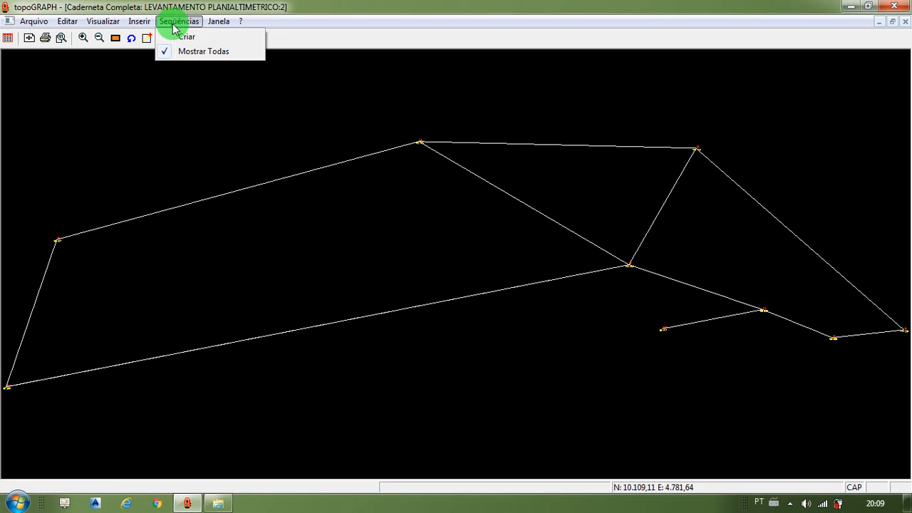
{"action": "left_click", "coordinate": [184, 37]}
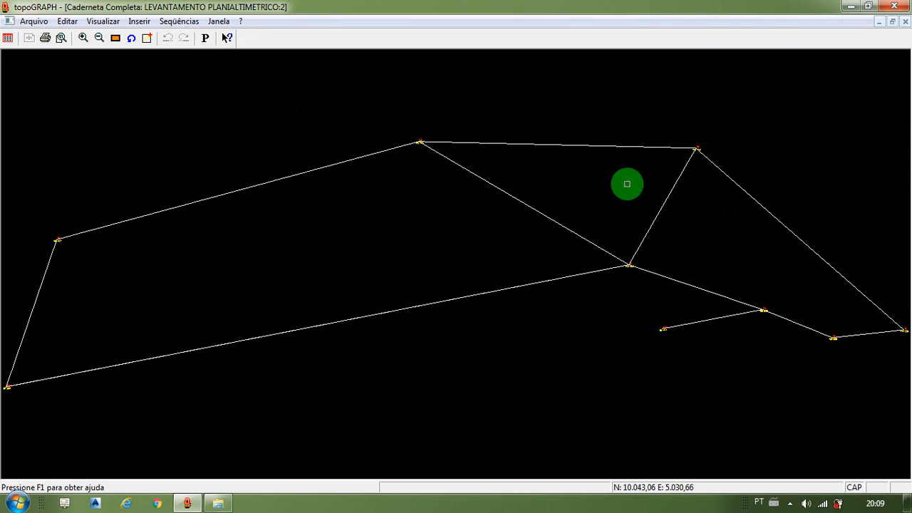
{"action": "left_click", "coordinate": [107, 21]}
{"action": "left_click", "coordinate": [107, 36]}
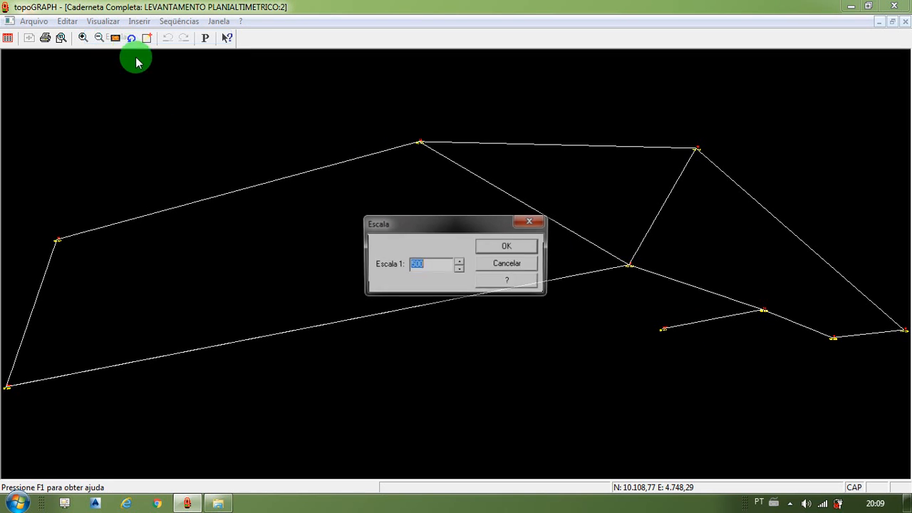
{"action": "type", "text": "2000"}
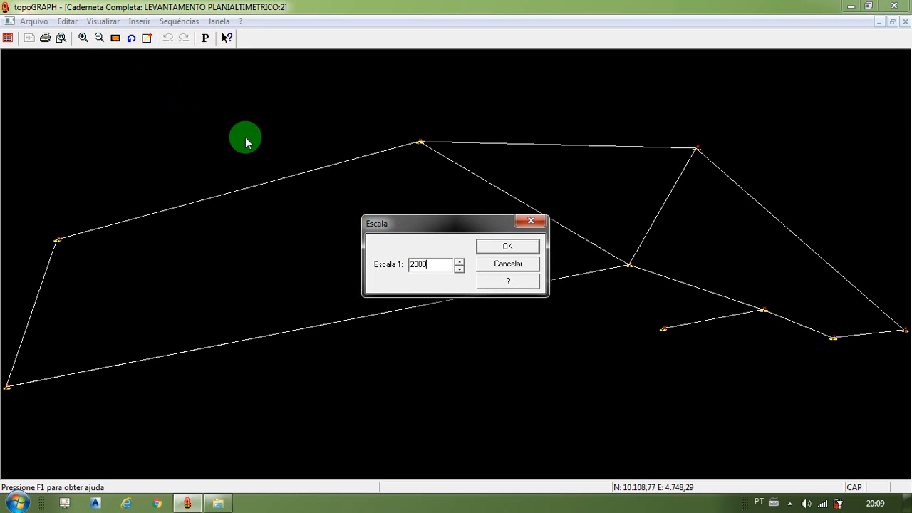
{"action": "left_click", "coordinate": [511, 247]}
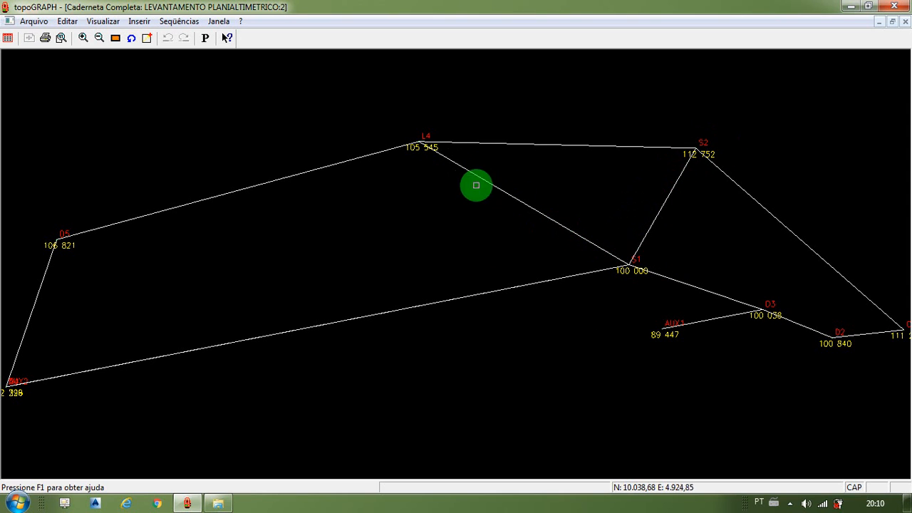
Create the closed traverse S1–L4–S2–S1 from its three connecting lines and save it as PRINCIPAL_CENTRAL
{"action": "left_click", "coordinate": [489, 180]}
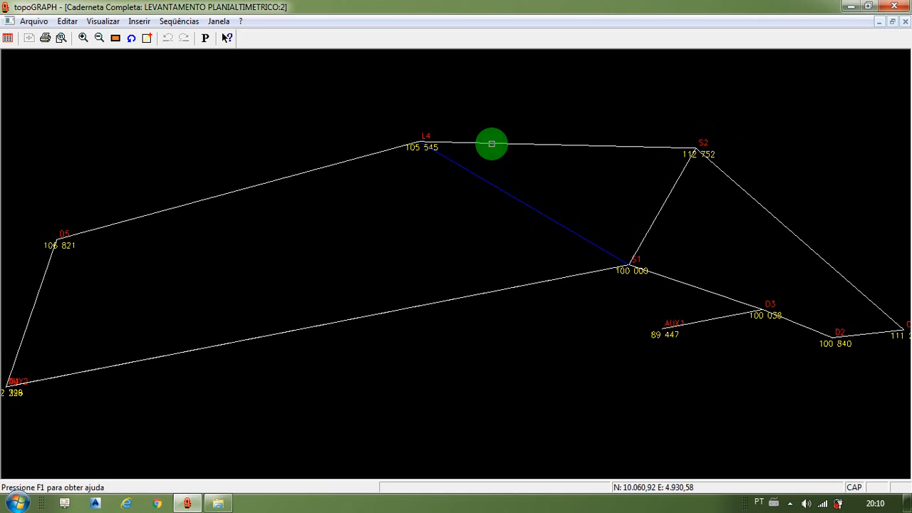
{"action": "left_click", "coordinate": [492, 144]}
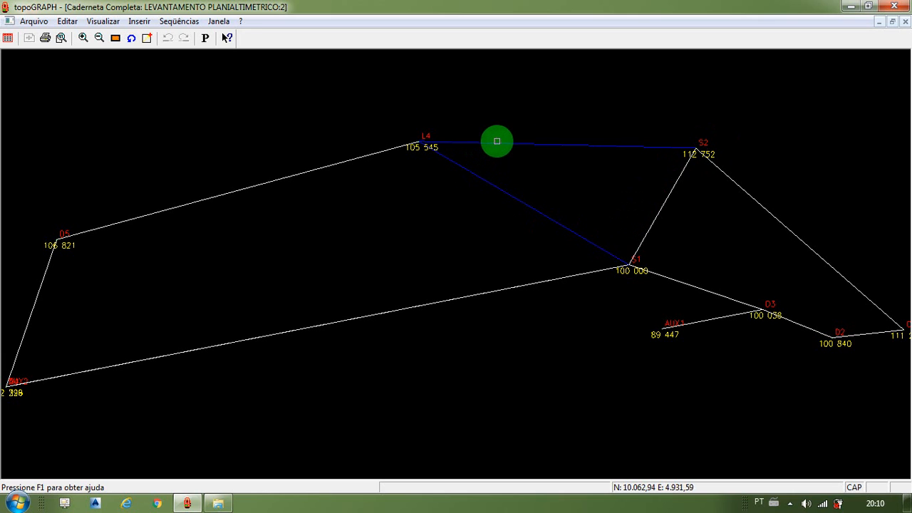
{"action": "left_click", "coordinate": [670, 200]}
{"action": "left_click_drag", "start_coordinate": [432, 205], "coordinate": [418, 294]}
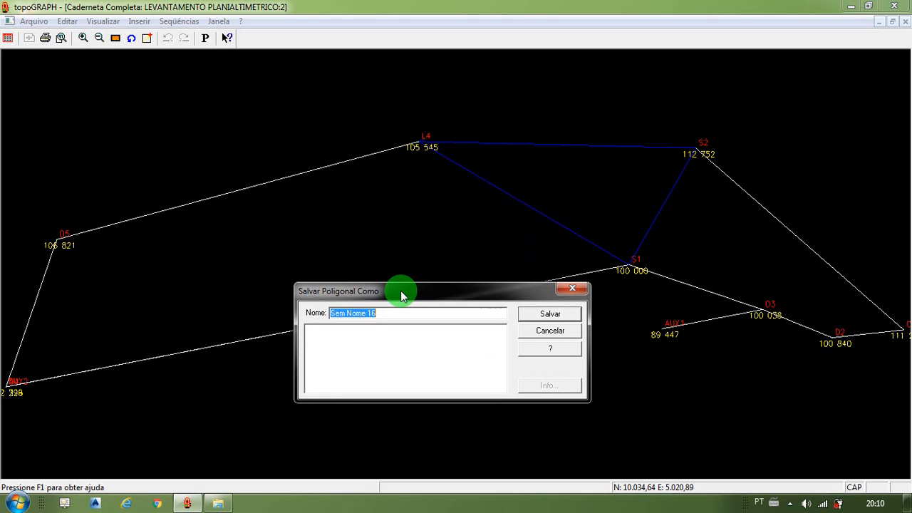
{"action": "type", "text": "PRINCIPAL _"}
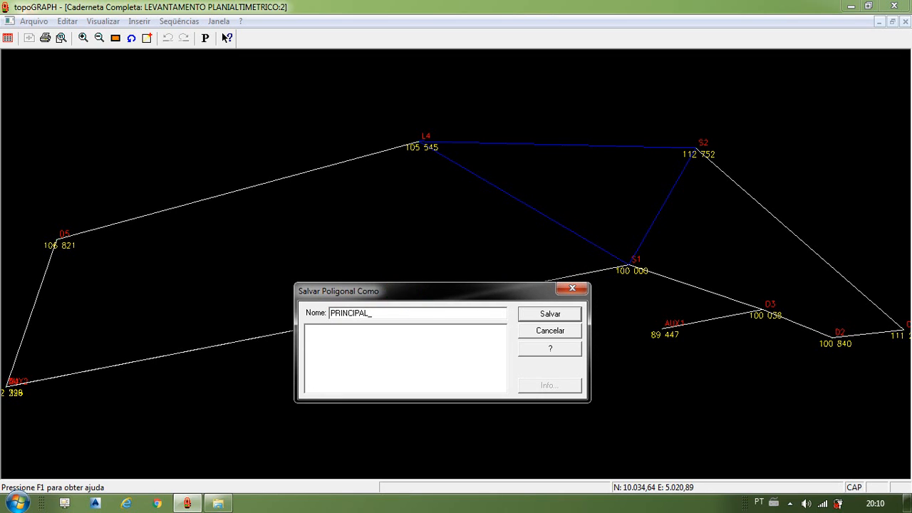
{"action": "type", "text": "CENTRAL"}
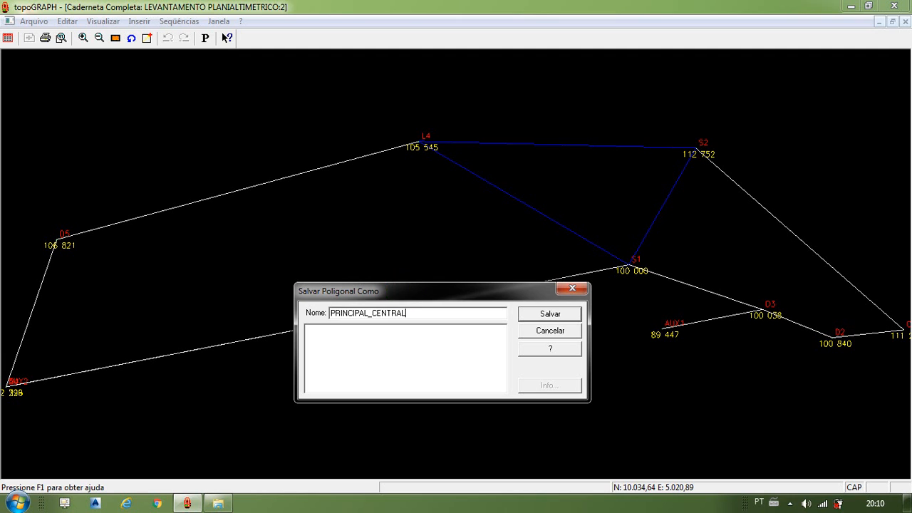
{"action": "left_click", "coordinate": [548, 317]}
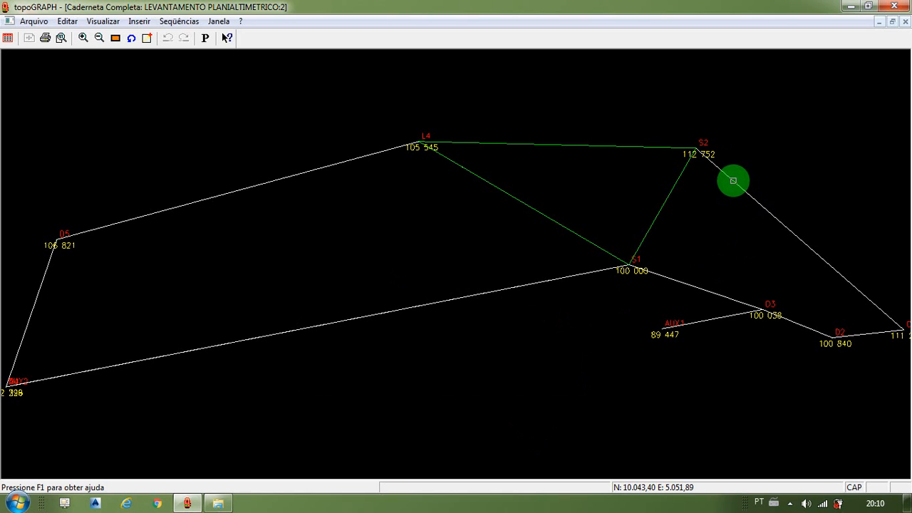
Create the outer traverse from S2 through D2 and D3 to S1 and save it as PRINCIPAL_1
{"action": "left_click", "coordinate": [744, 187]}
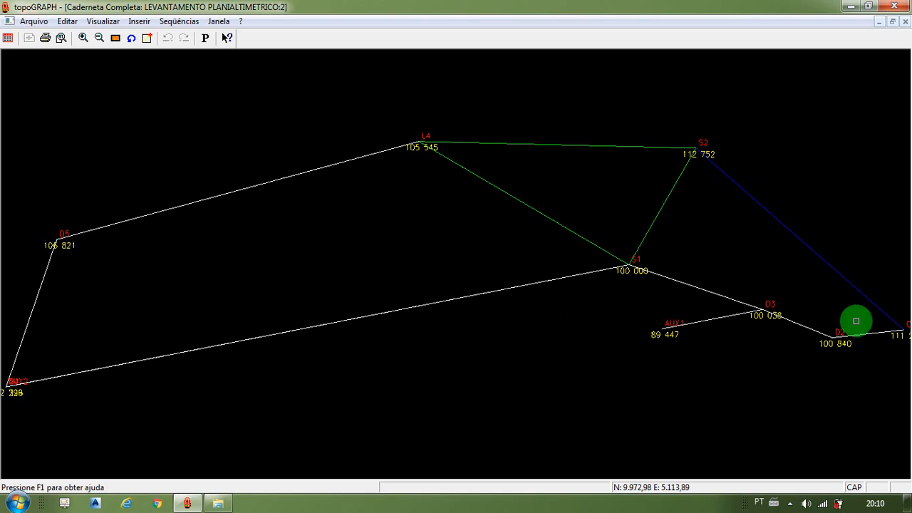
{"action": "left_click", "coordinate": [865, 332]}
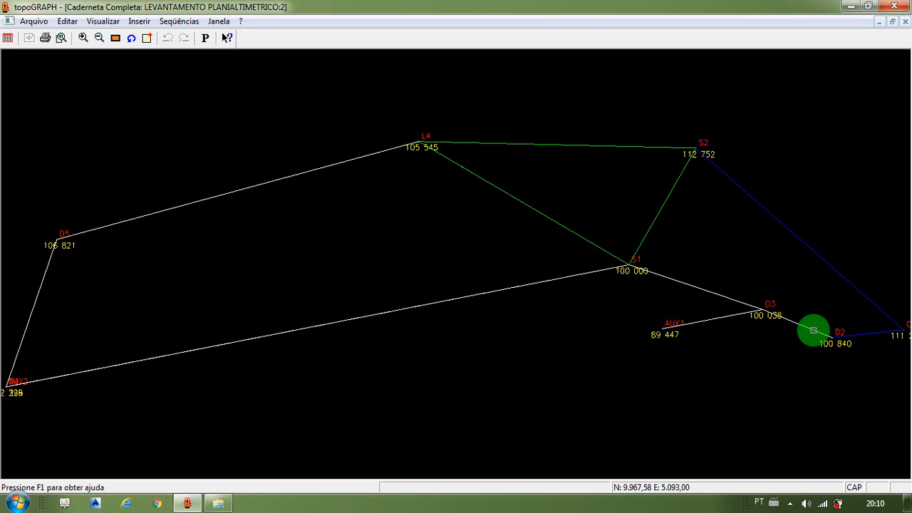
{"action": "left_click", "coordinate": [813, 330]}
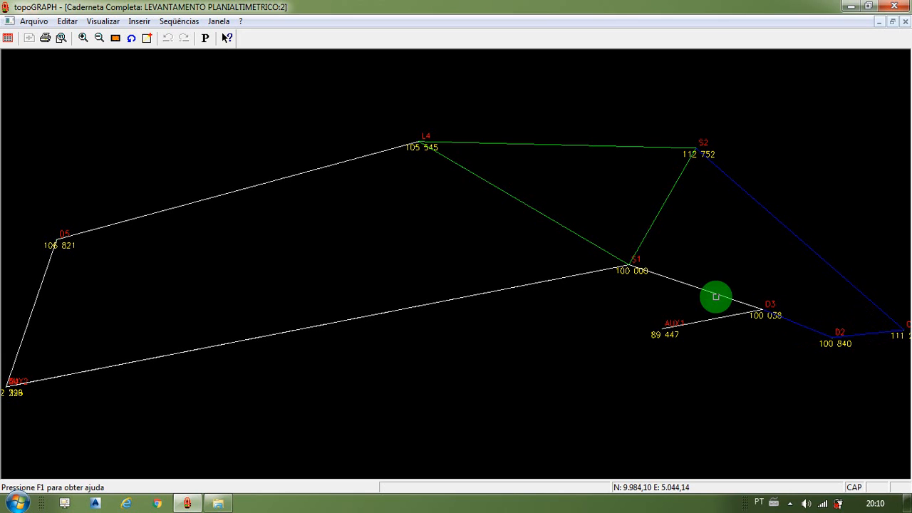
{"action": "right_click", "coordinate": [709, 229]}
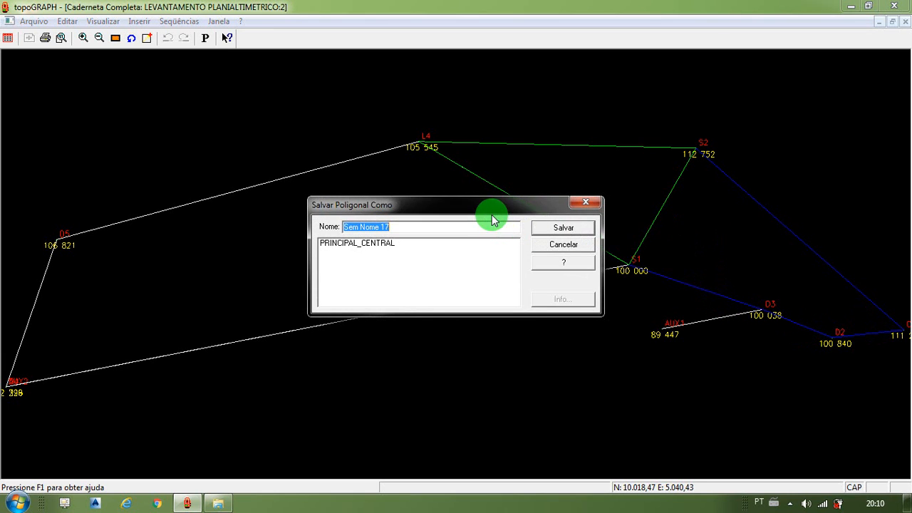
{"action": "left_click_drag", "start_coordinate": [493, 211], "coordinate": [481, 291]}
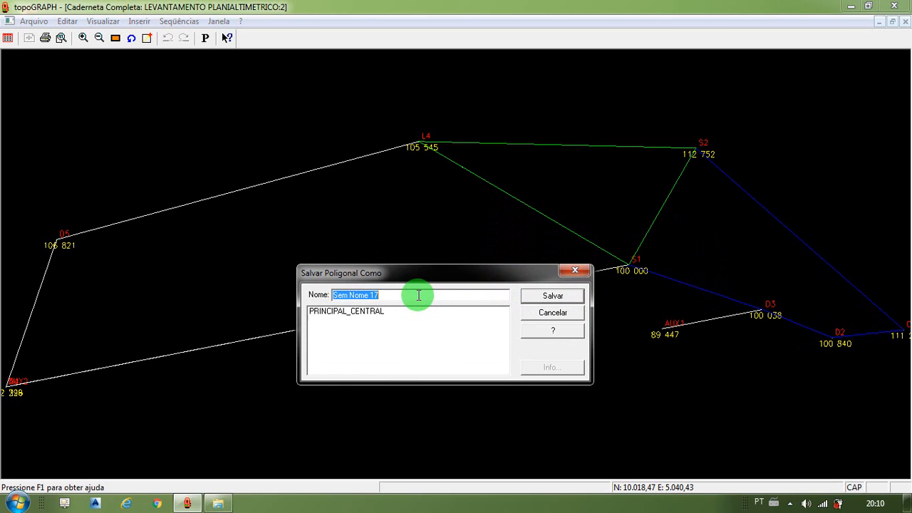
{"action": "type", "text": "PRINCIPA"}
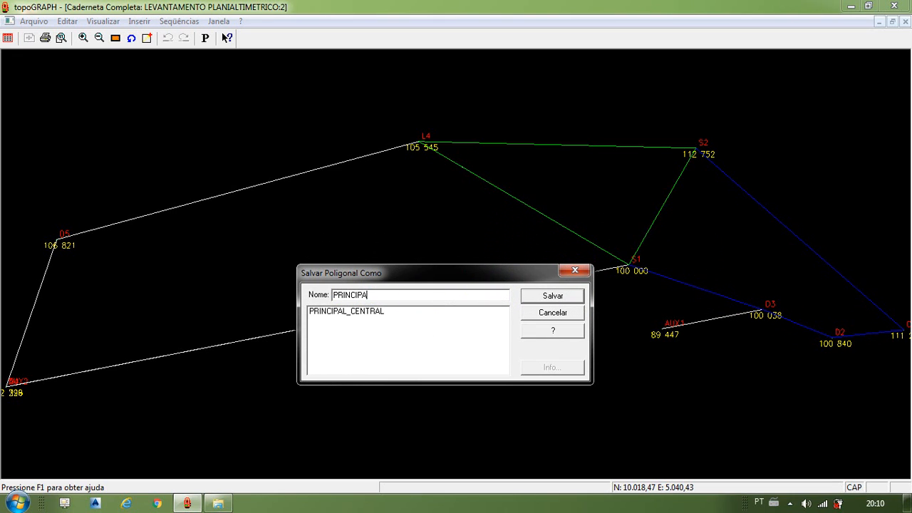
{"action": "type", "text": "L_"}
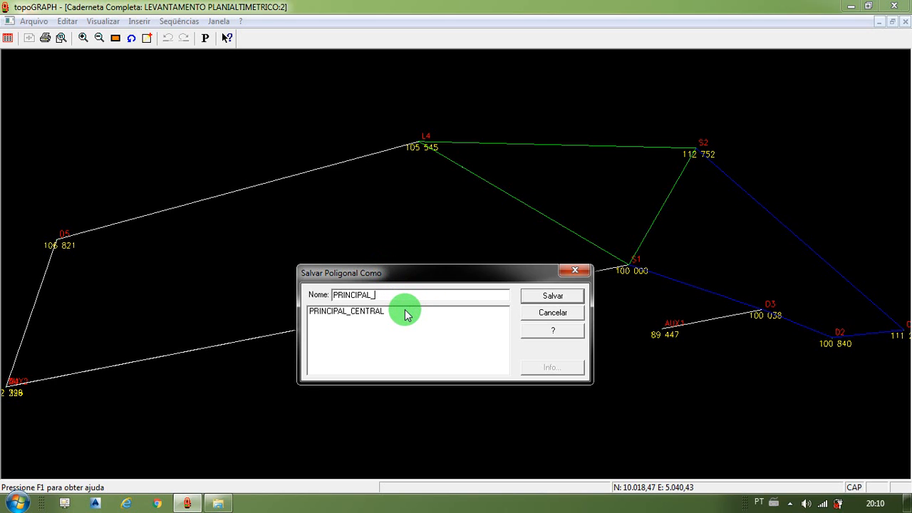
{"action": "type", "text": "1"}
{"action": "left_click", "coordinate": [553, 296]}
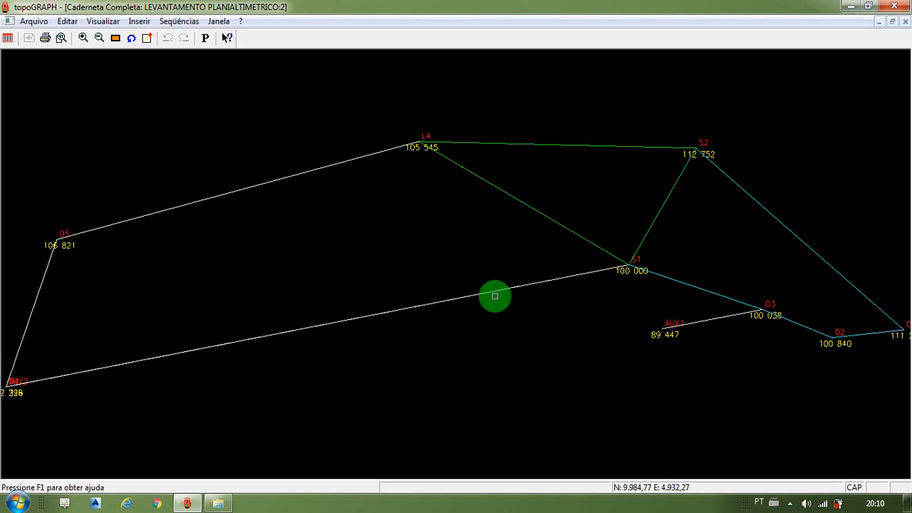
Create the traverse from S1 through D5 to L4 and save it as PRINCIPAL_2
{"action": "left_click", "coordinate": [495, 296]}
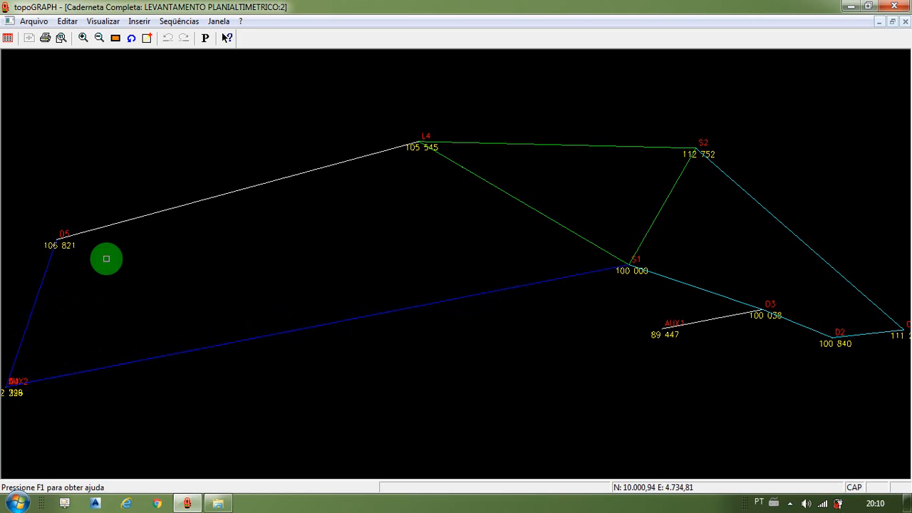
{"action": "left_click", "coordinate": [125, 220]}
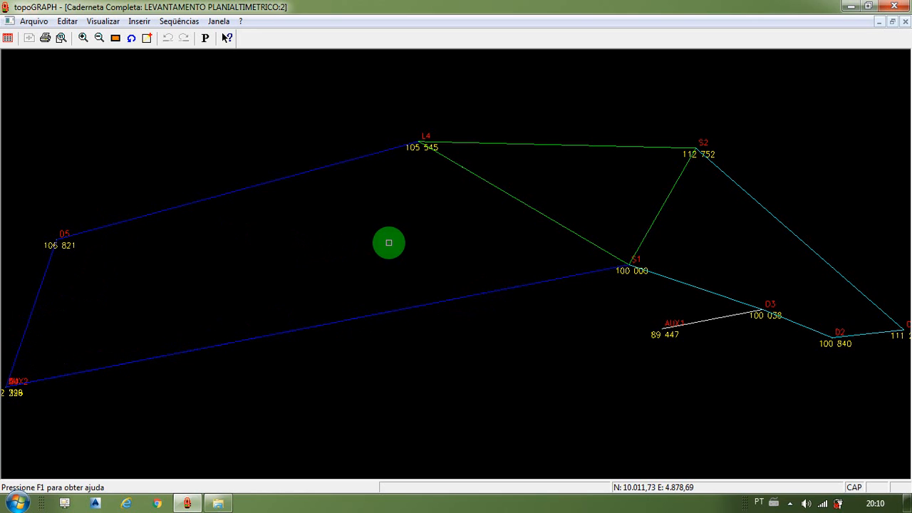
{"action": "right_click", "coordinate": [389, 243]}
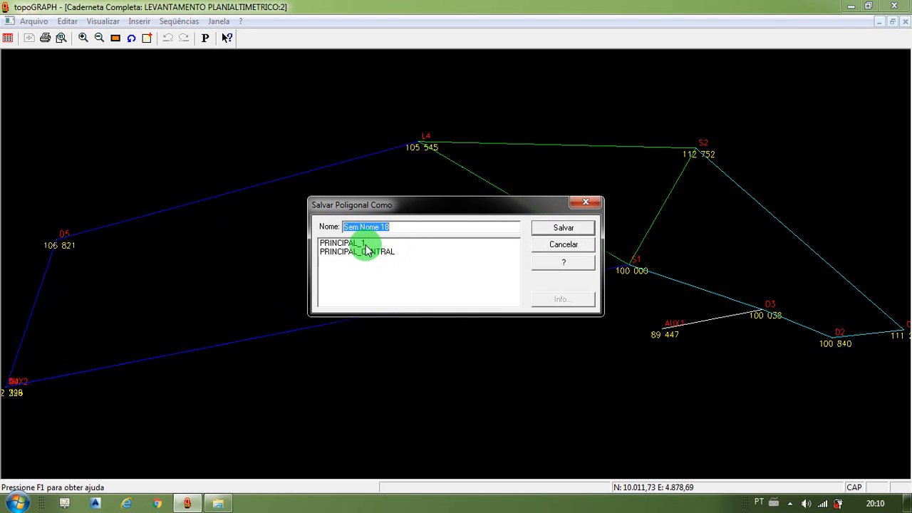
{"action": "left_click", "coordinate": [356, 243]}
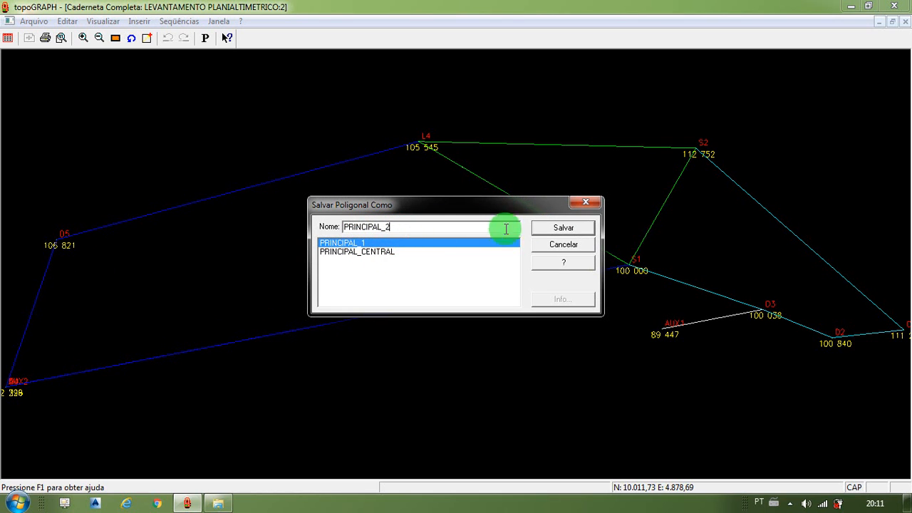
{"action": "left_click", "coordinate": [539, 228]}
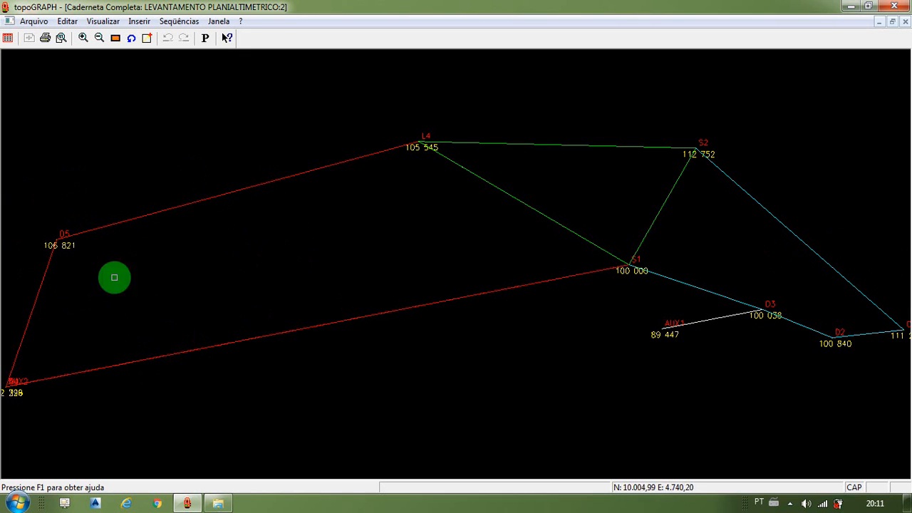
Close the graphical view and save the field book
{"action": "right_click", "coordinate": [788, 129]}
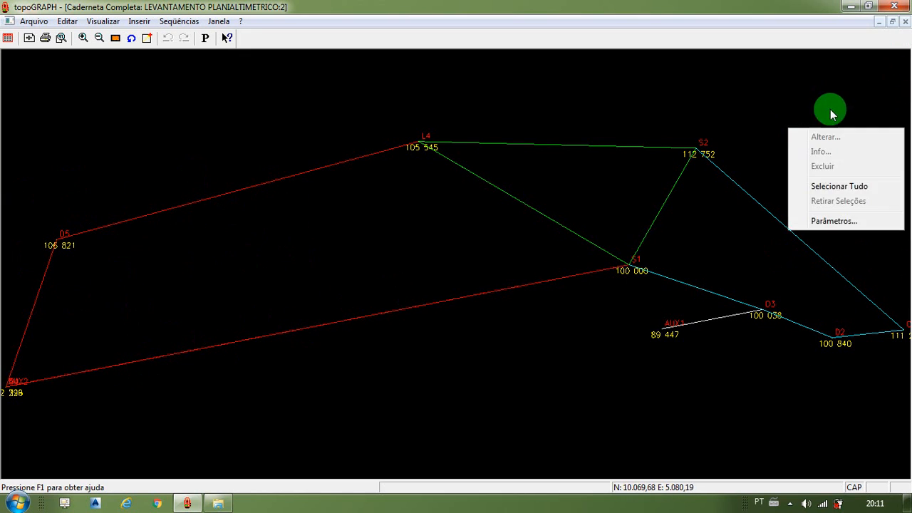
{"action": "left_click", "coordinate": [905, 23]}
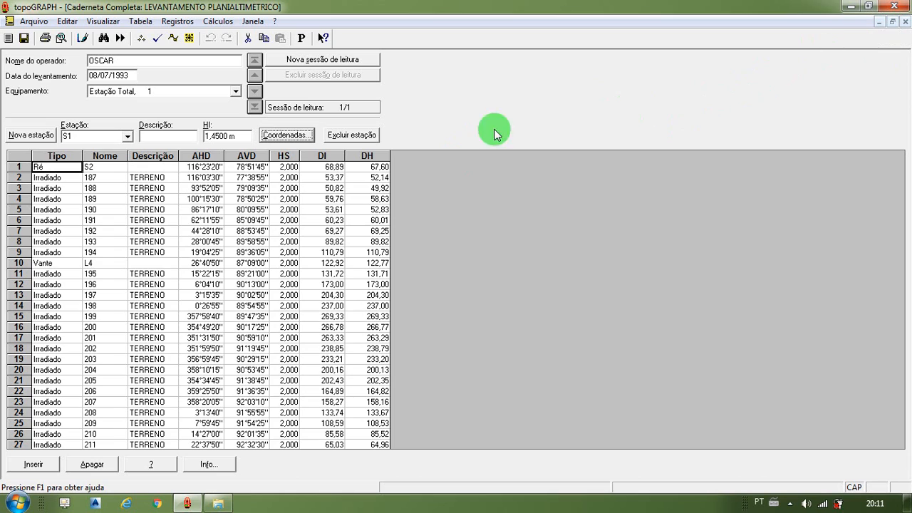
{"action": "left_click", "coordinate": [23, 39]}
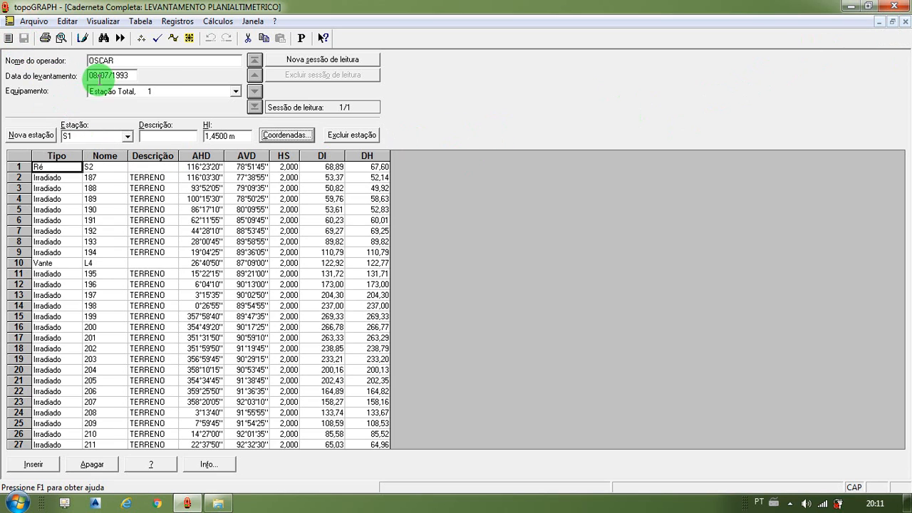
Open the PRINCIPAL_CENTRAL traverse for editing from the field book's associated traverses
{"action": "left_click", "coordinate": [218, 23]}
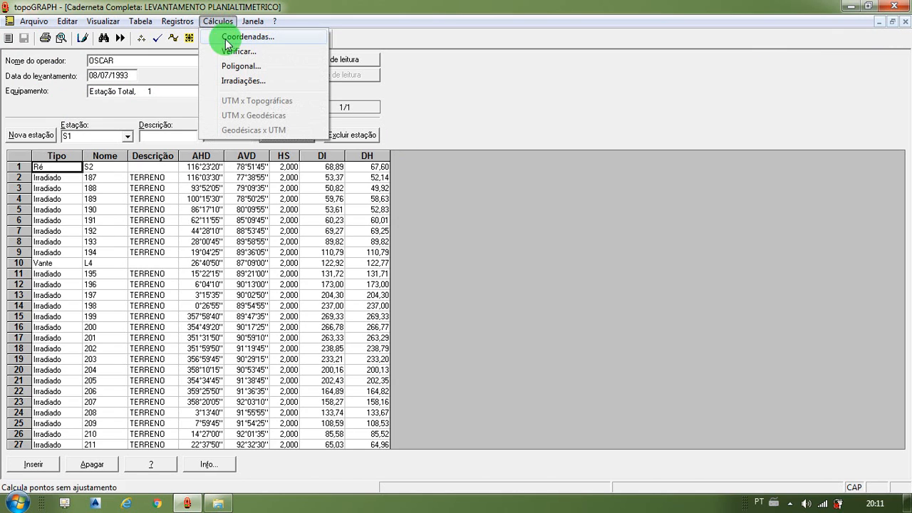
{"action": "left_click", "coordinate": [241, 66]}
{"action": "left_click_drag", "start_coordinate": [422, 201], "coordinate": [148, 46]}
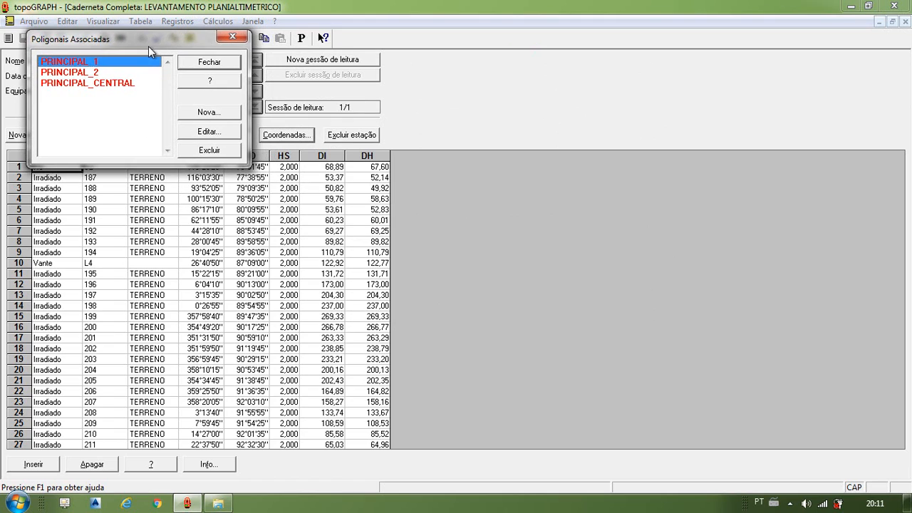
{"action": "left_click", "coordinate": [126, 83]}
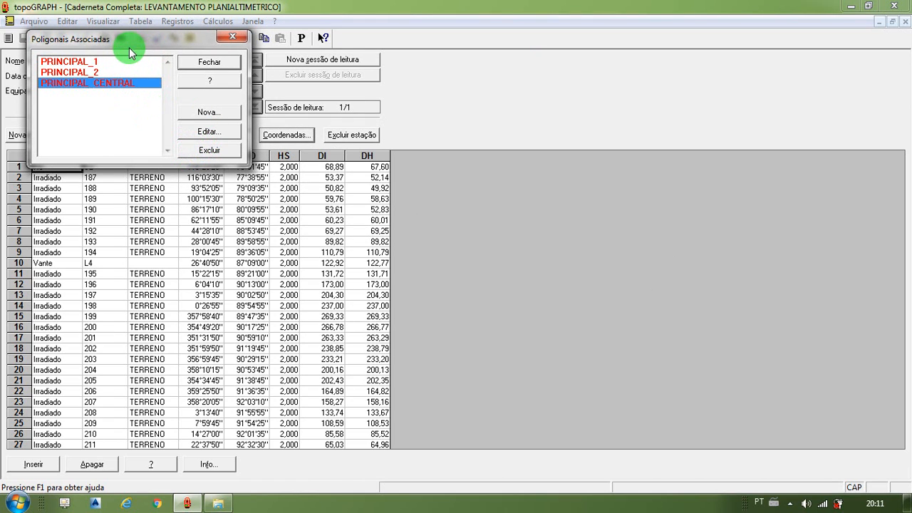
{"action": "left_click_drag", "start_coordinate": [128, 46], "coordinate": [120, 43]}
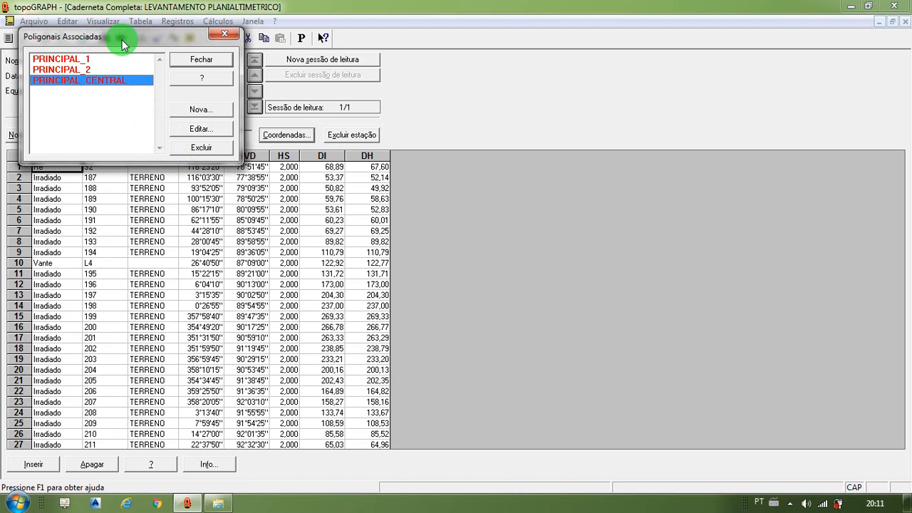
{"action": "left_click", "coordinate": [189, 129]}
{"action": "left_click_drag", "start_coordinate": [402, 130], "coordinate": [487, 145]}
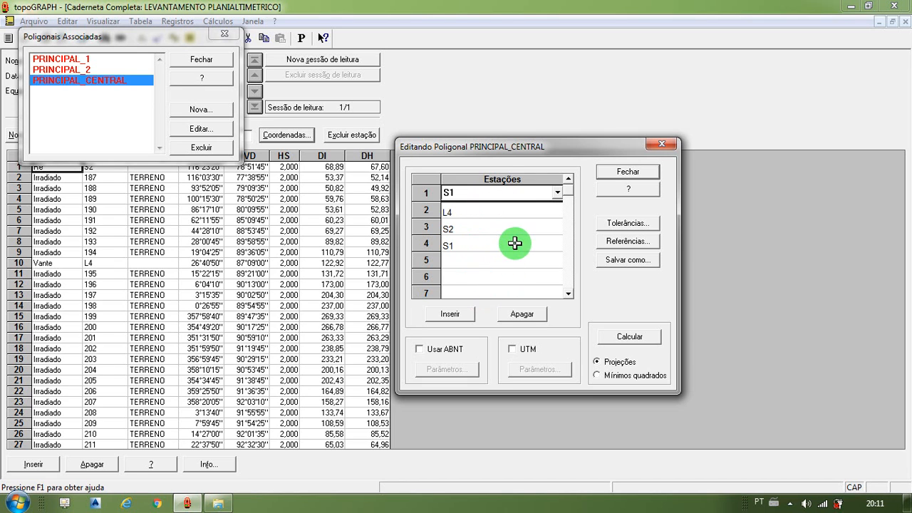
{"action": "left_click_drag", "start_coordinate": [585, 156], "coordinate": [300, 187]}
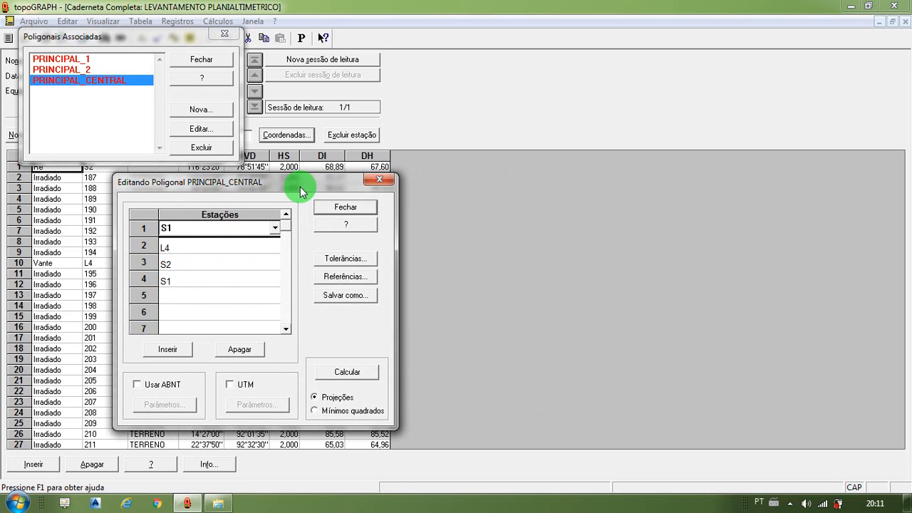
Set the PRINCIPAL_CENTRAL tolerances to 0°00'30" angular, 20 mm altimetric and 5 relative linear, and use them as the default
{"action": "left_click", "coordinate": [341, 260]}
{"action": "left_click_drag", "start_coordinate": [298, 224], "coordinate": [623, 199]}
{"action": "left_click", "coordinate": [550, 254]}
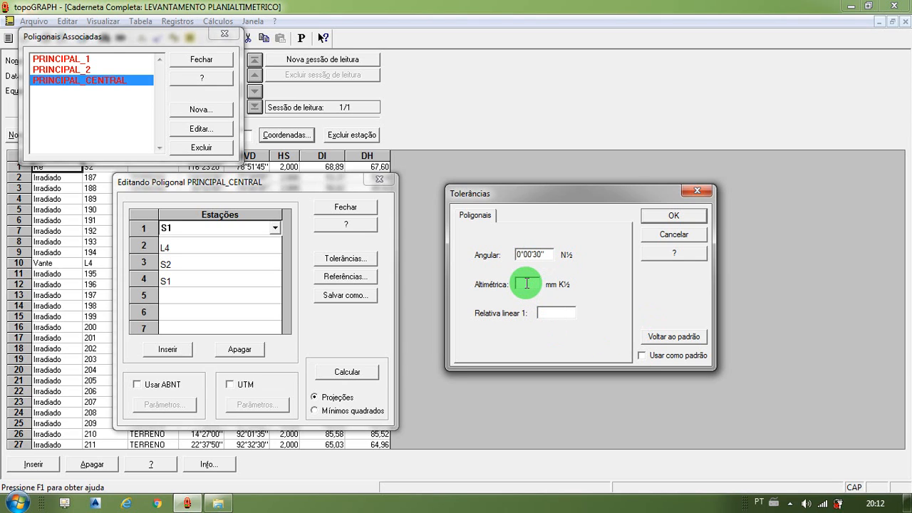
{"action": "left_click", "coordinate": [527, 284]}
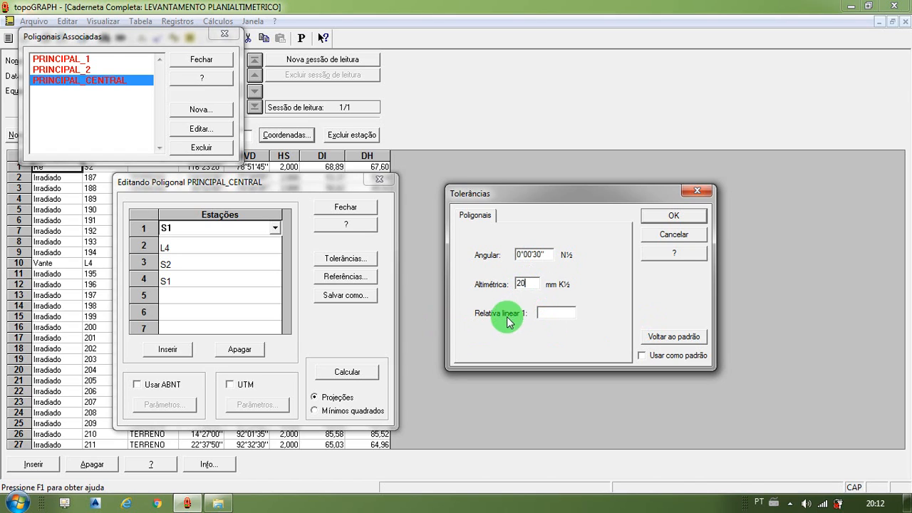
{"action": "left_click", "coordinate": [553, 312]}
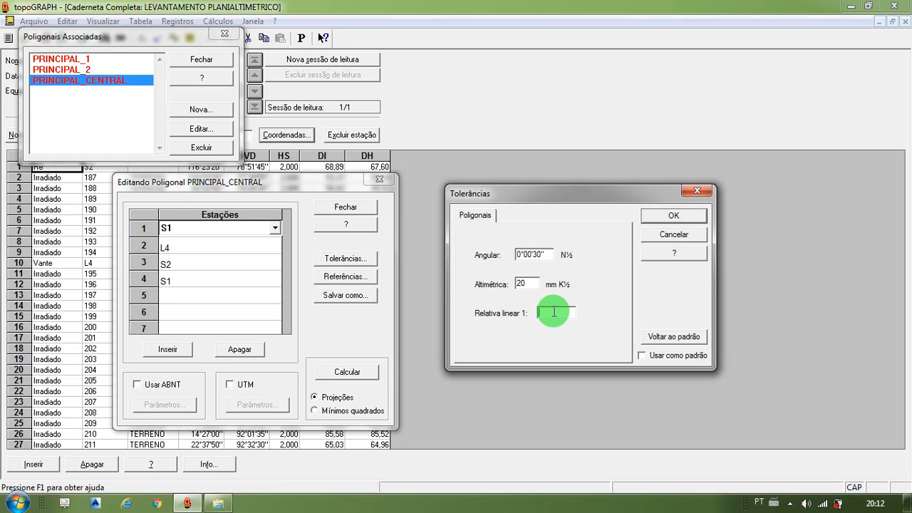
{"action": "type", "text": "5"}
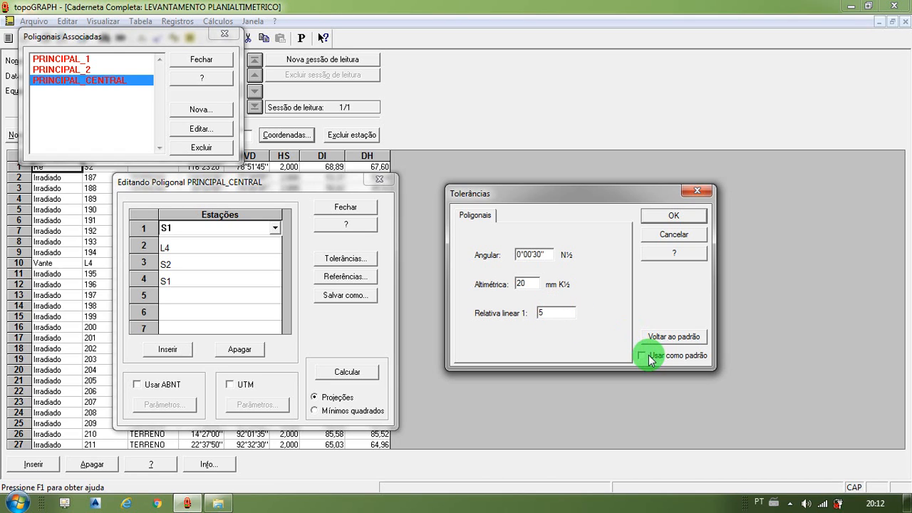
{"action": "left_click", "coordinate": [643, 355]}
{"action": "left_click", "coordinate": [663, 218]}
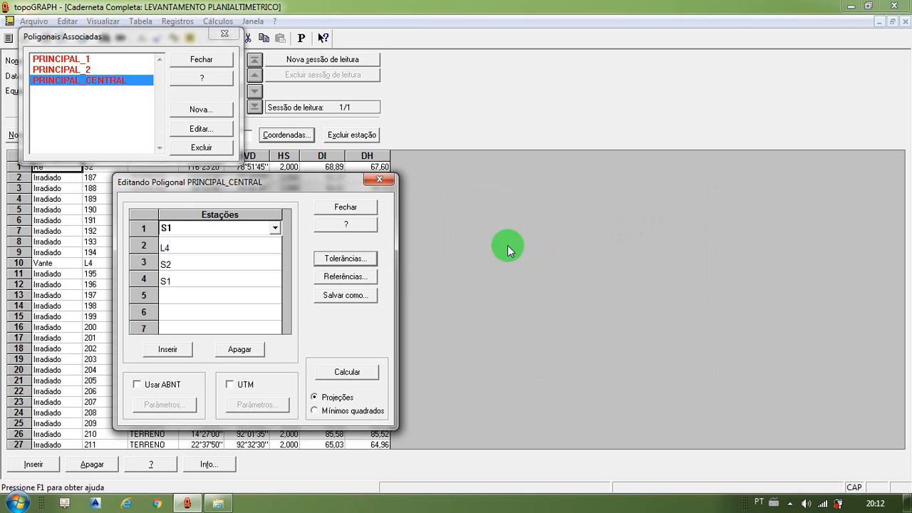
Reopen the traverse's tolerances to check the stored values, and close them without changes
{"action": "left_click_drag", "start_coordinate": [302, 183], "coordinate": [667, 63]}
{"action": "left_click", "coordinate": [281, 265]}
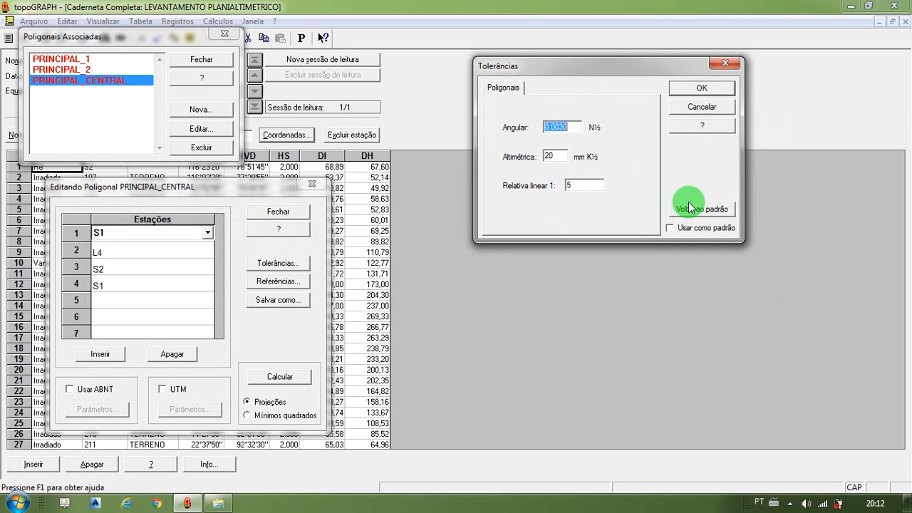
{"action": "left_click", "coordinate": [720, 67]}
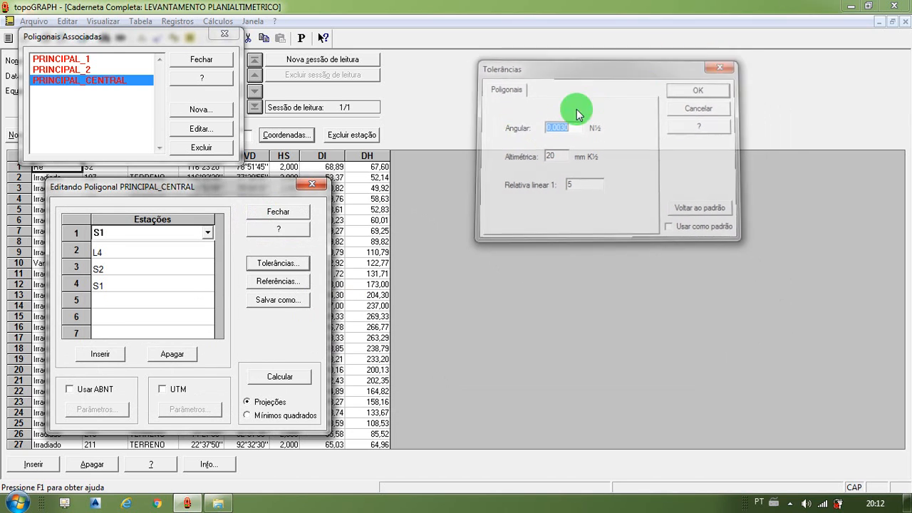
Open the start and end references of PRINCIPAL_CENTRAL and set S2 as the departure reference
{"action": "left_click", "coordinate": [278, 282]}
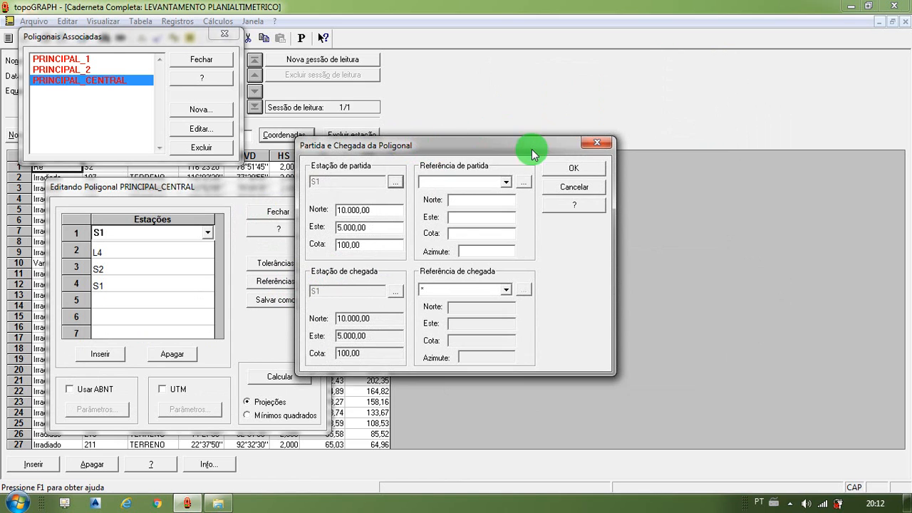
{"action": "left_click_drag", "start_coordinate": [570, 145], "coordinate": [671, 136]}
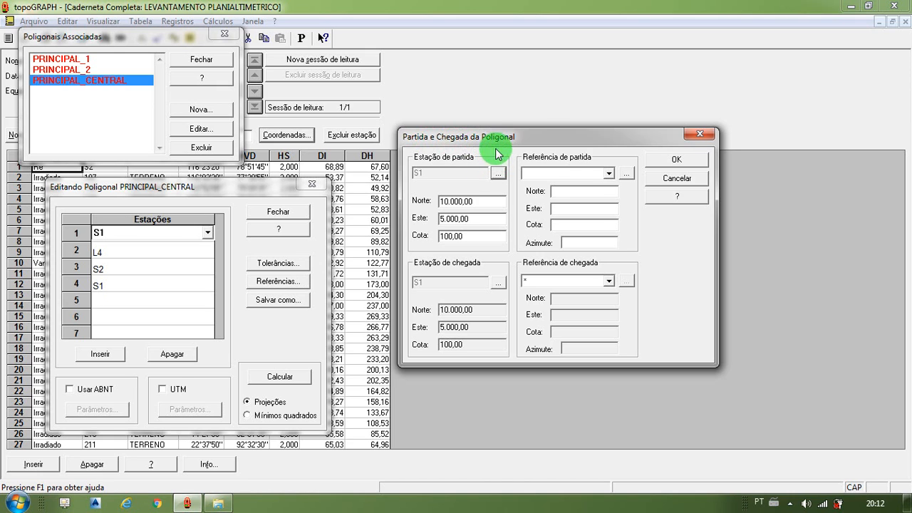
{"action": "left_click_drag", "start_coordinate": [492, 136], "coordinate": [484, 155]}
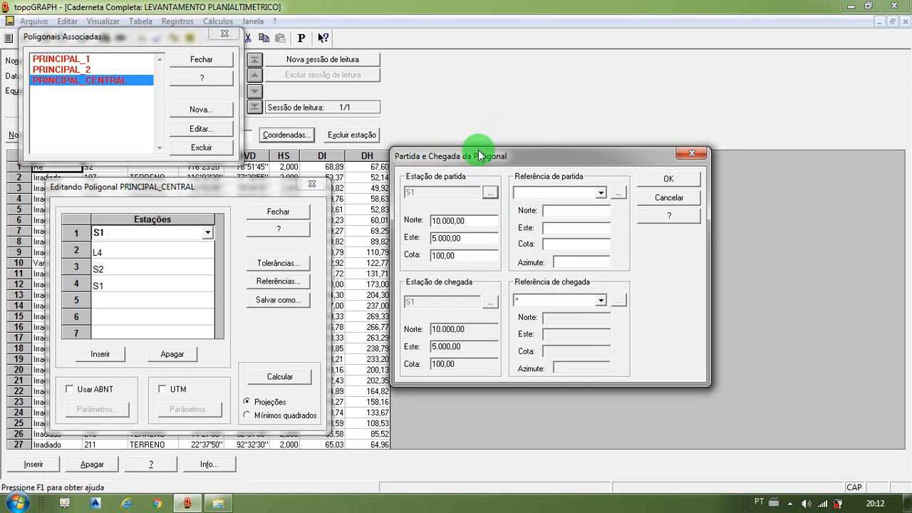
{"action": "left_click", "coordinate": [492, 193]}
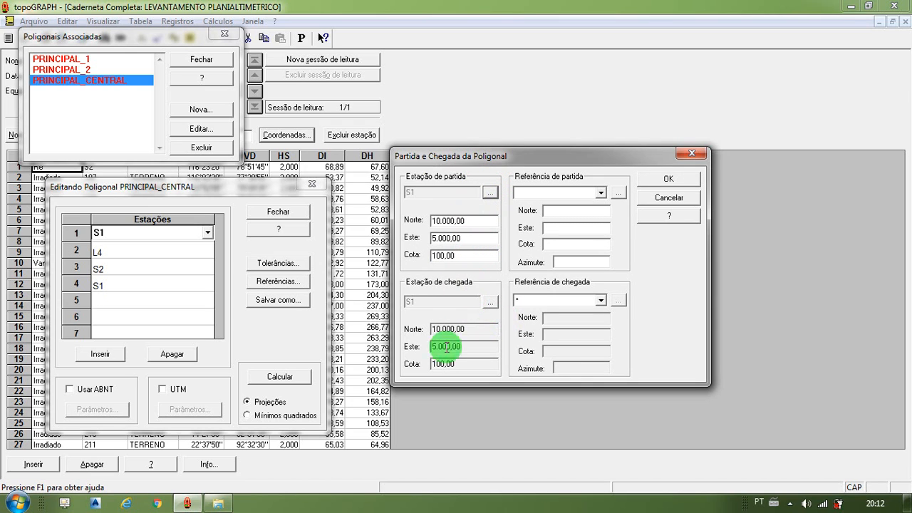
{"action": "left_click", "coordinate": [601, 193]}
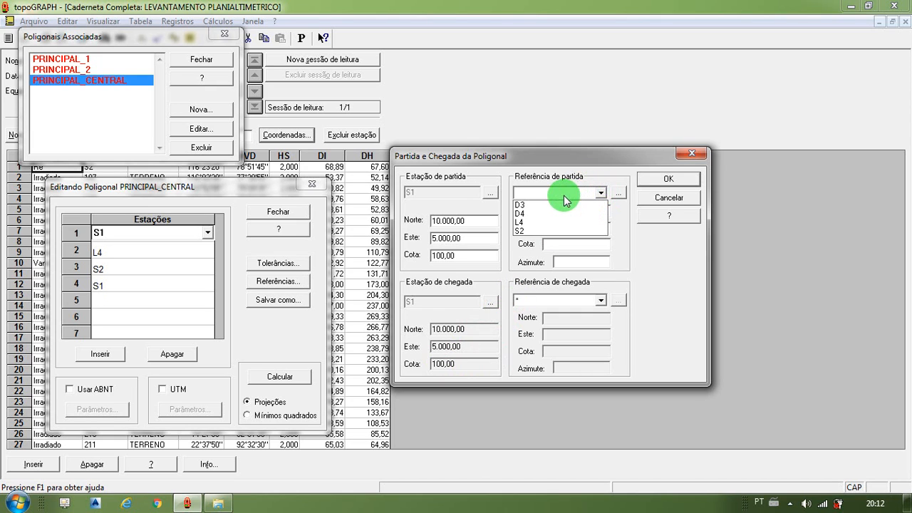
{"action": "left_click", "coordinate": [536, 231]}
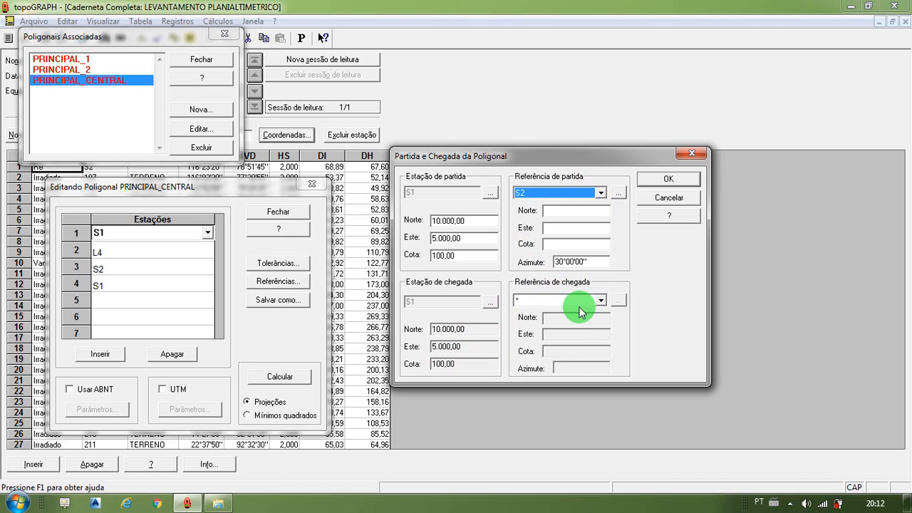
Try L4 as the arrival reference and look for its coordinates in the traverse files
{"action": "left_click", "coordinate": [576, 302]}
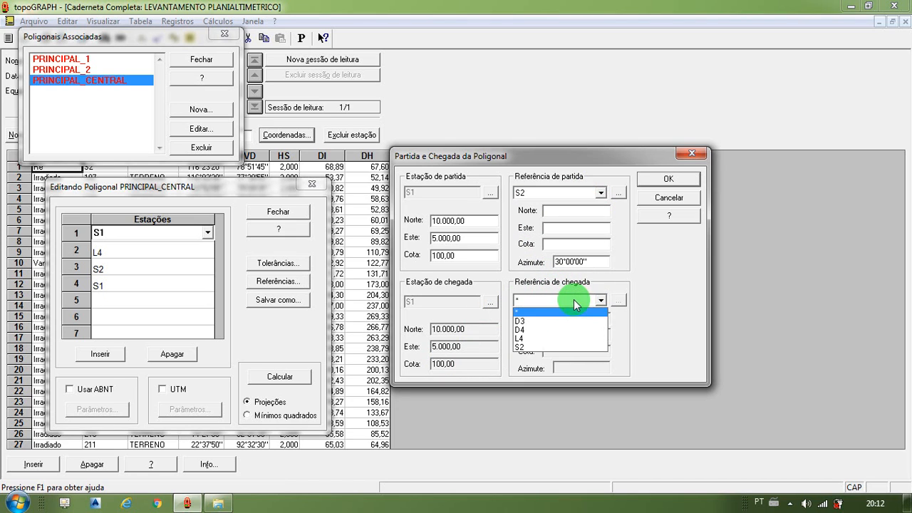
{"action": "left_click", "coordinate": [536, 341]}
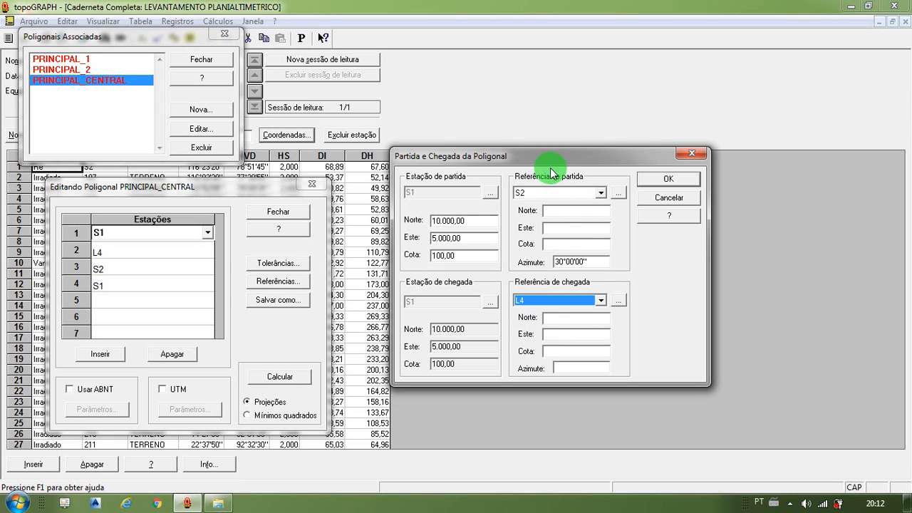
{"action": "left_click_drag", "start_coordinate": [553, 164], "coordinate": [540, 170]}
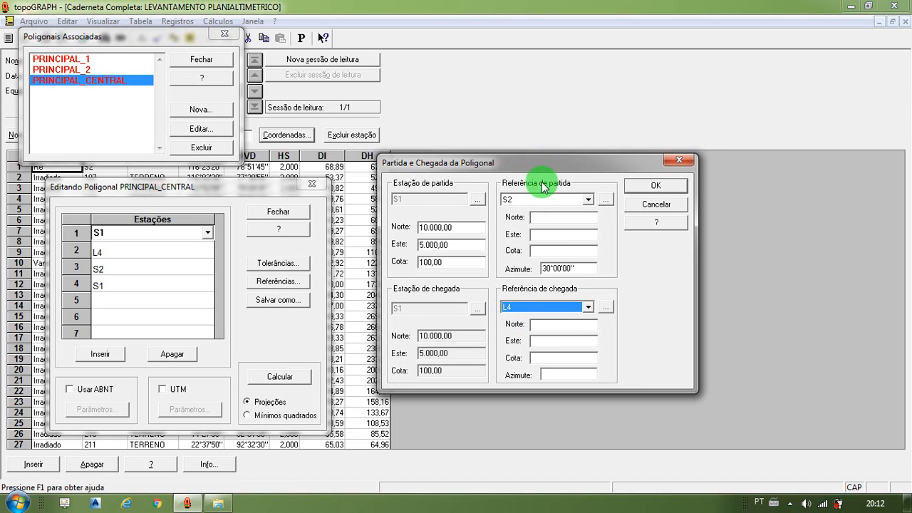
{"action": "left_click", "coordinate": [605, 307]}
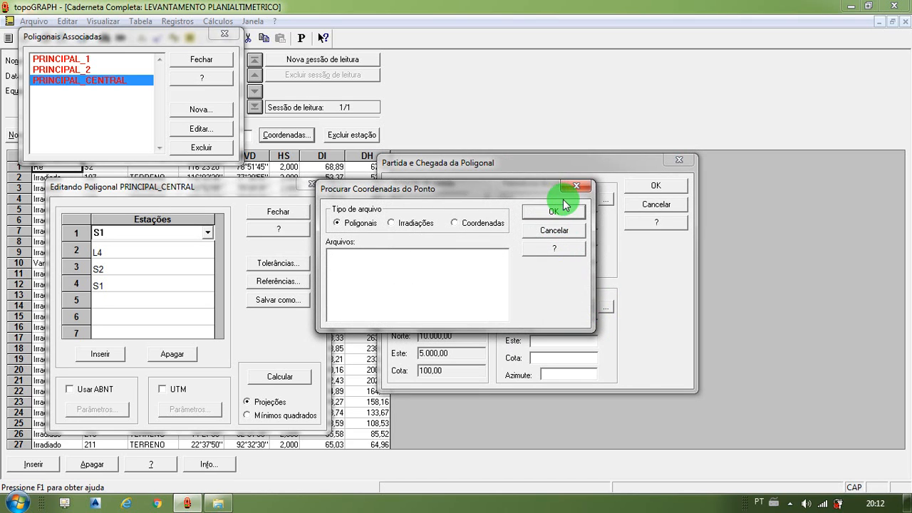
{"action": "left_click", "coordinate": [569, 189]}
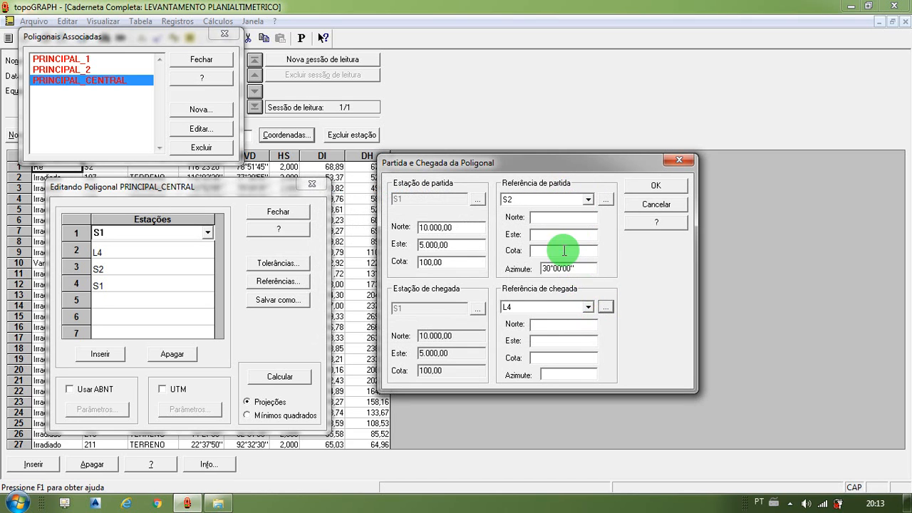
Set S2 as the arrival reference and confirm the departure and arrival data of the traverse
{"action": "left_click", "coordinate": [565, 309]}
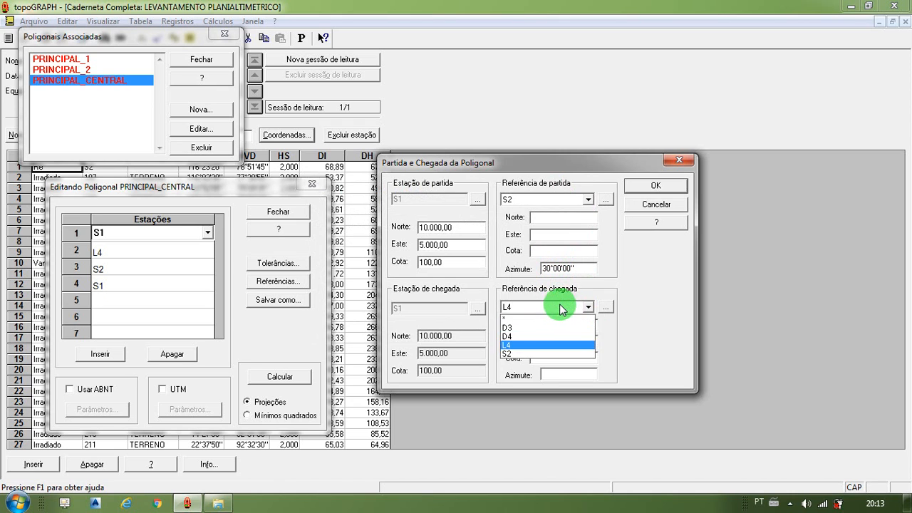
{"action": "left_click", "coordinate": [529, 352]}
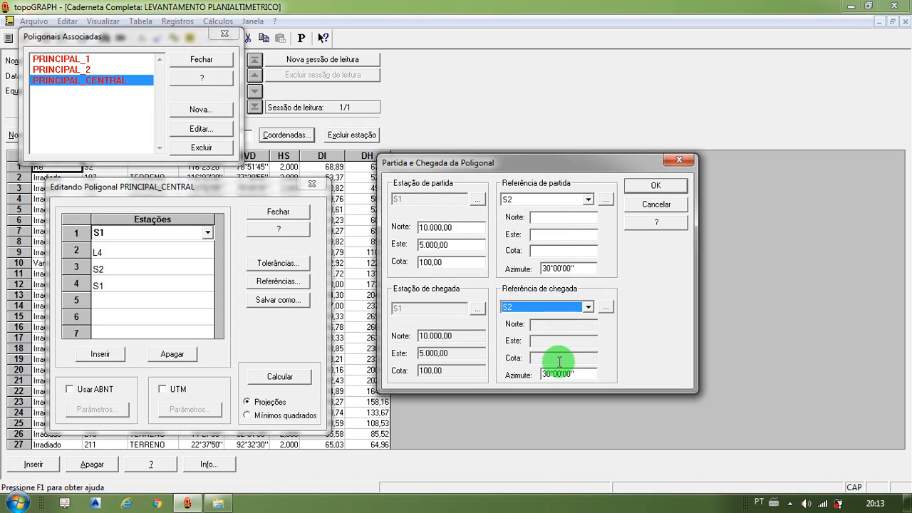
{"action": "left_click_drag", "start_coordinate": [578, 374], "coordinate": [543, 372]}
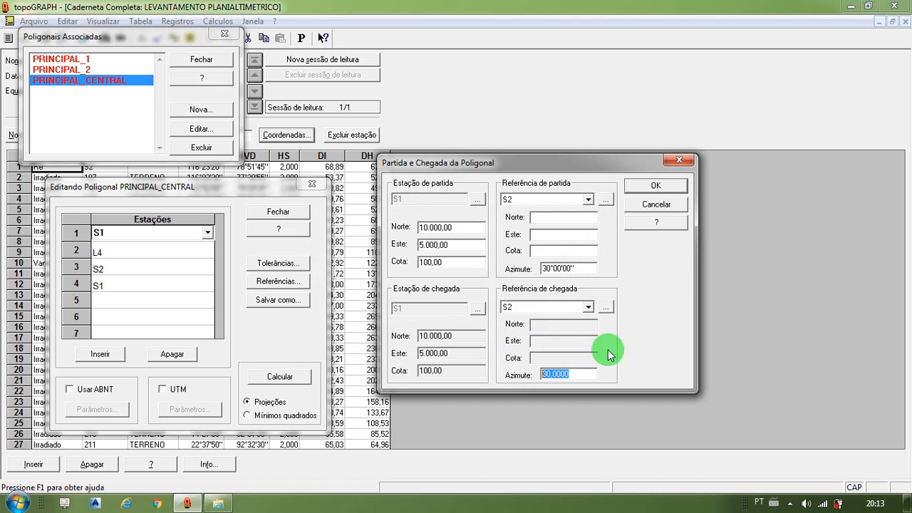
{"action": "left_click", "coordinate": [588, 199]}
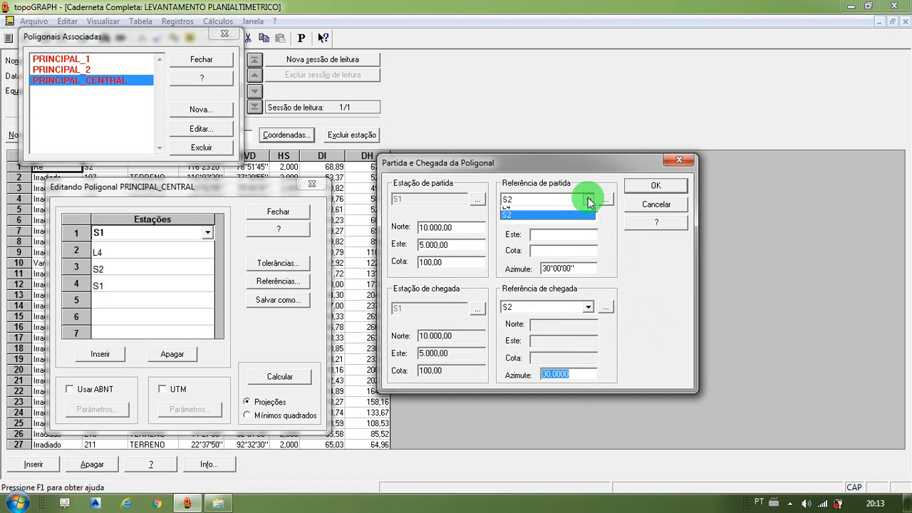
{"action": "left_click", "coordinate": [589, 240]}
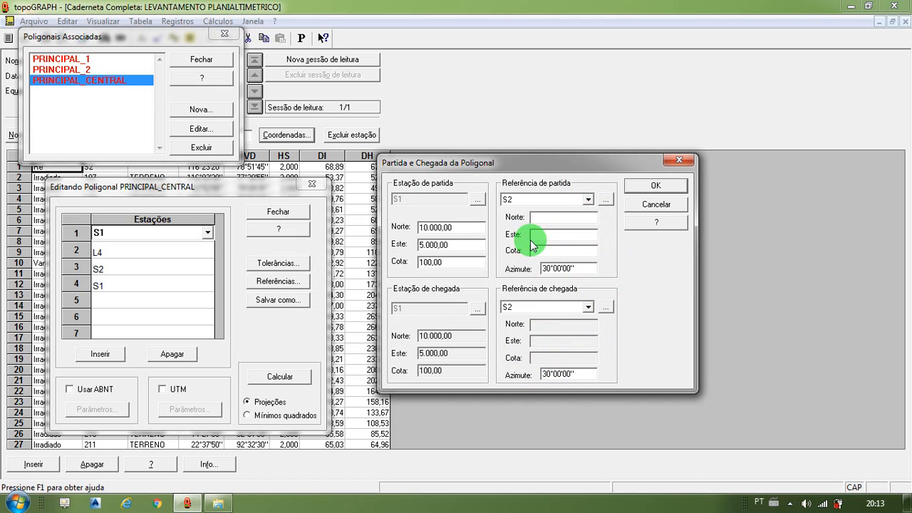
{"action": "left_click", "coordinate": [605, 199]}
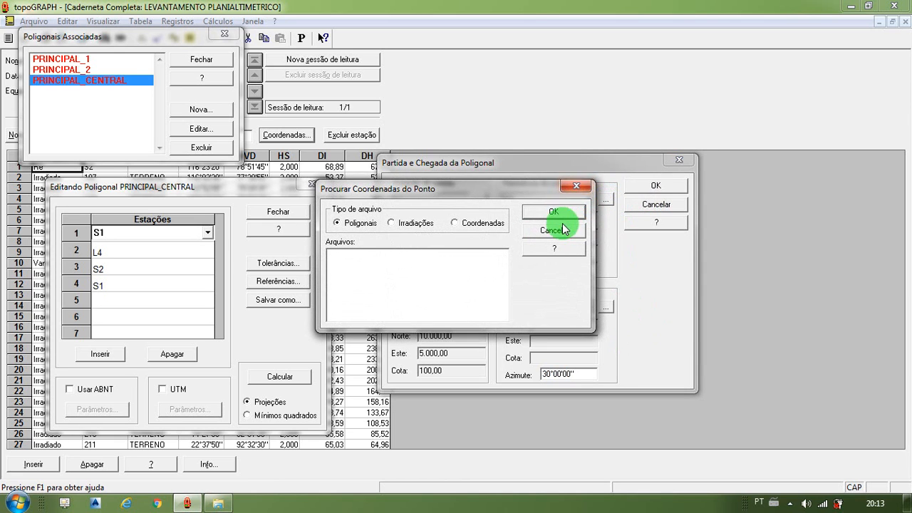
{"action": "left_click", "coordinate": [564, 215]}
{"action": "left_click", "coordinate": [651, 191]}
Calculate the PRINCIPAL_CENTRAL traverse with the Projeções method and distribute its altimetric error
{"action": "left_click", "coordinate": [246, 373]}
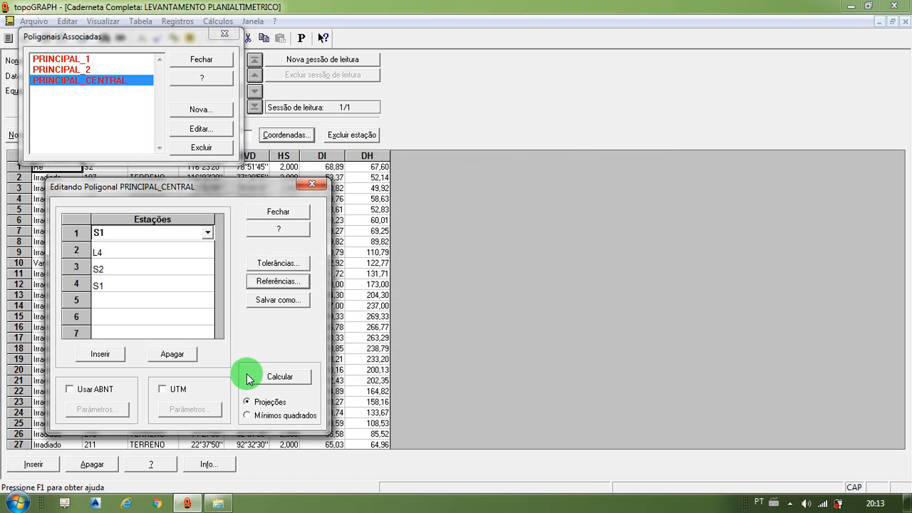
{"action": "left_click_drag", "start_coordinate": [217, 255], "coordinate": [570, 93]}
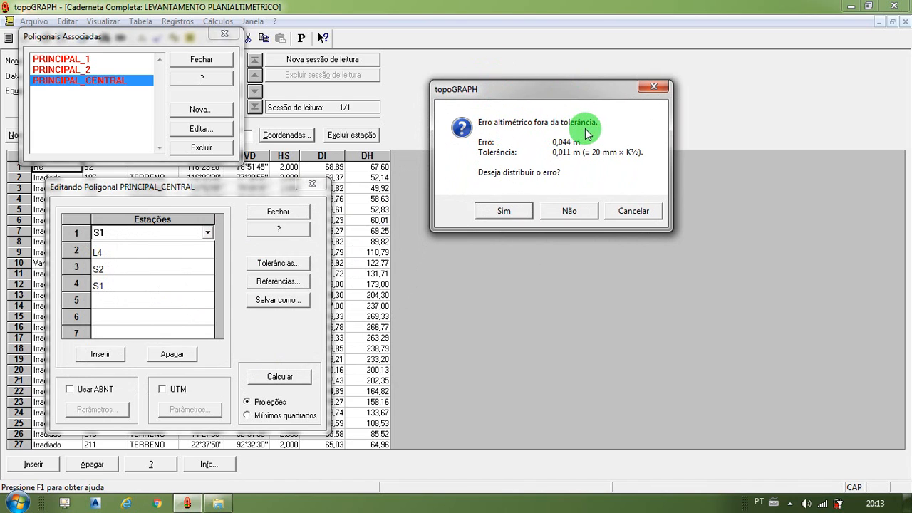
{"action": "left_click_drag", "start_coordinate": [558, 95], "coordinate": [554, 96]}
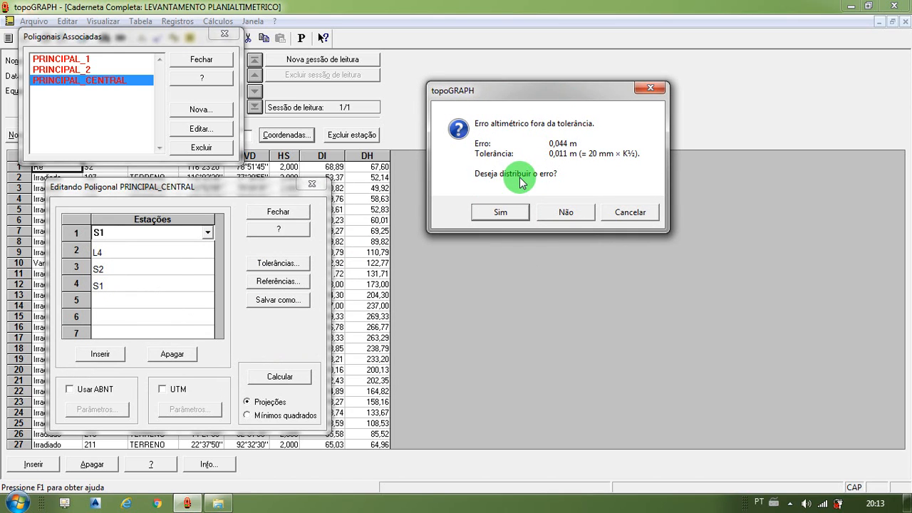
{"action": "left_click", "coordinate": [510, 213]}
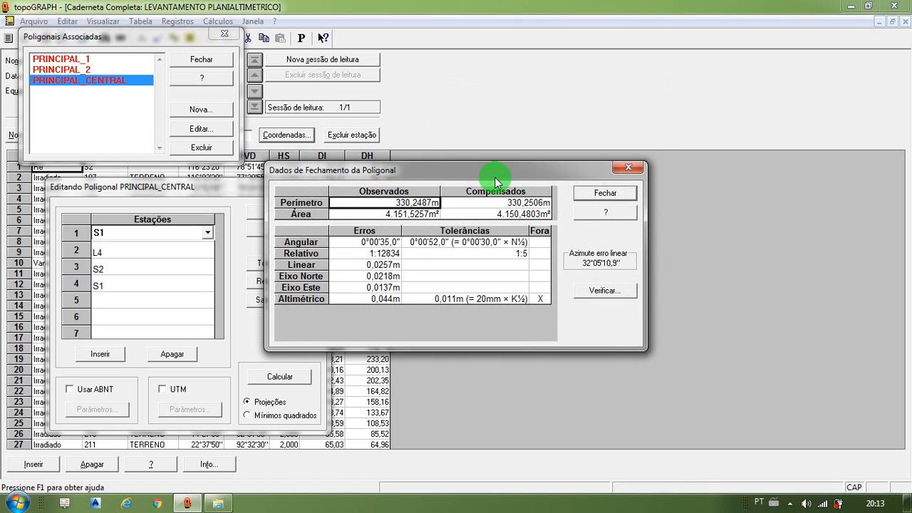
Review the traverse's closure errors against the tolerances and examine the calculated station table
{"action": "left_click_drag", "start_coordinate": [498, 187], "coordinate": [619, 93]}
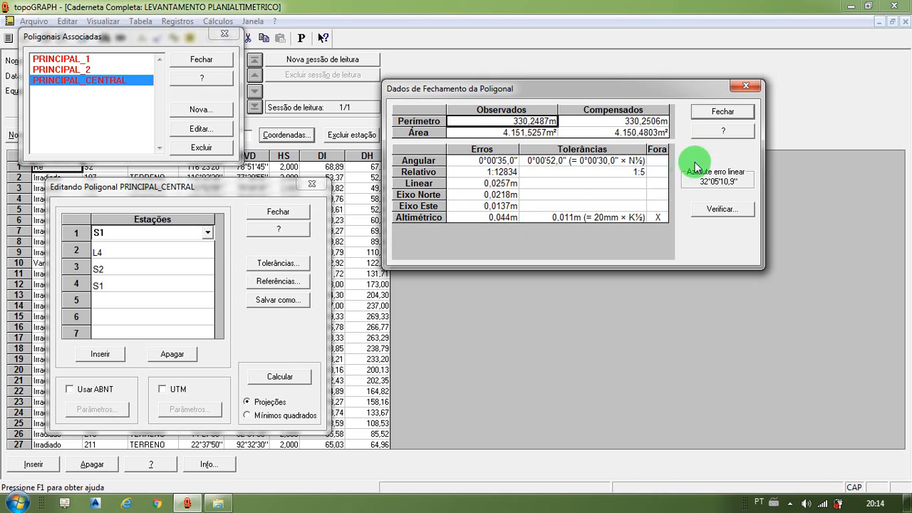
{"action": "left_click", "coordinate": [721, 209]}
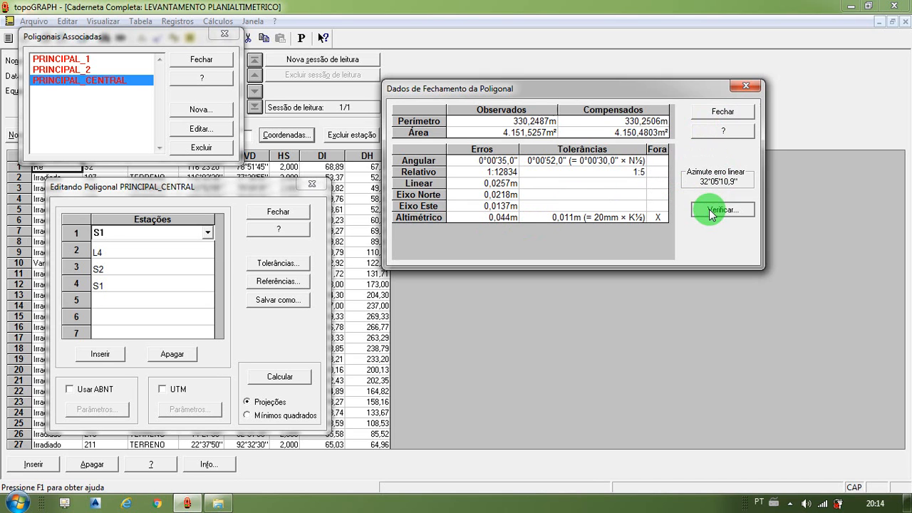
{"action": "left_click_drag", "start_coordinate": [558, 188], "coordinate": [633, 261]}
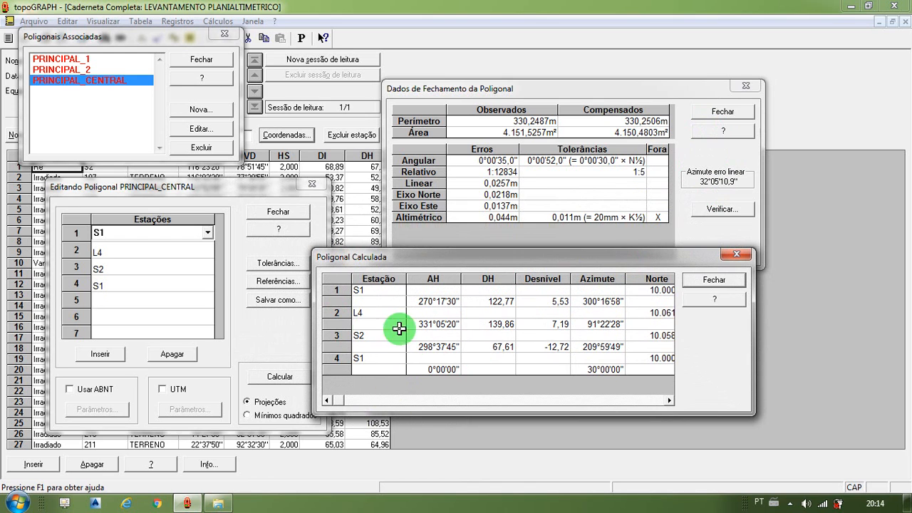
{"action": "left_click", "coordinate": [714, 281]}
{"action": "left_click", "coordinate": [745, 112]}
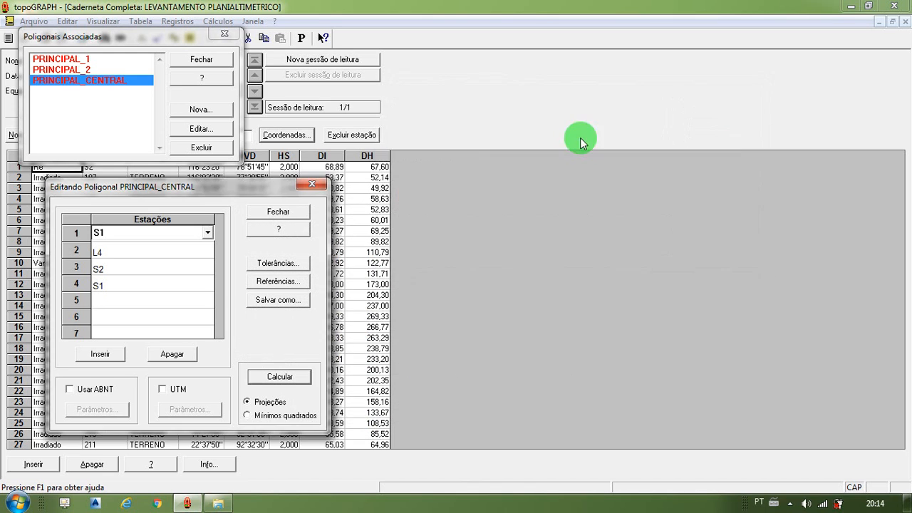
Close the PRINCIPAL_CENTRAL traverse editor and save the edited traverse
{"action": "left_click", "coordinate": [278, 213]}
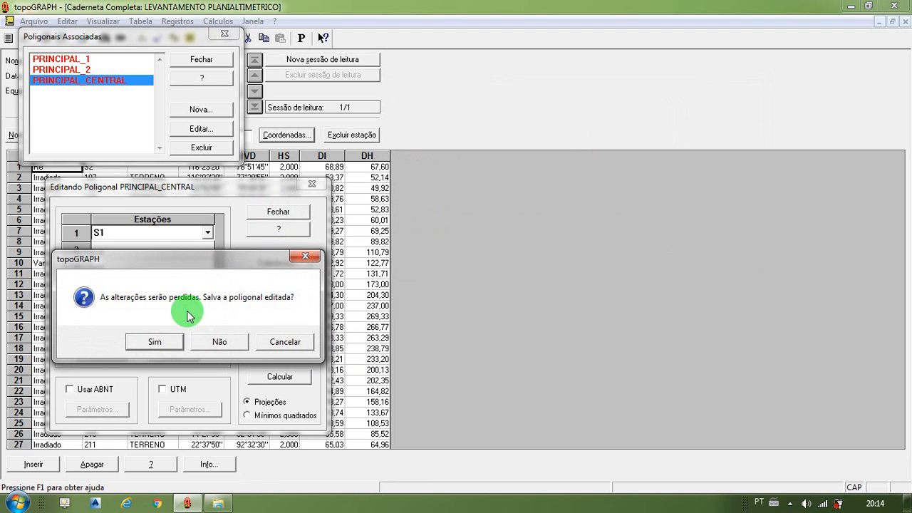
{"action": "left_click_drag", "start_coordinate": [184, 262], "coordinate": [597, 177]}
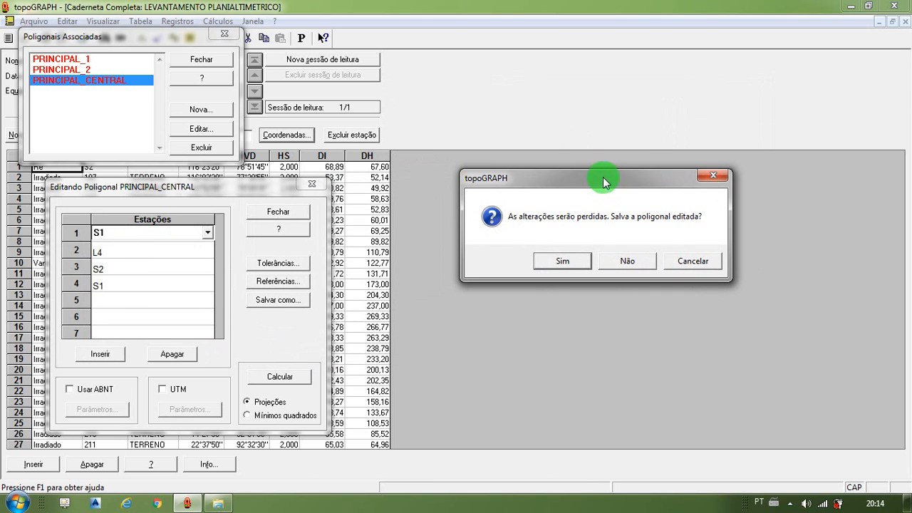
{"action": "left_click", "coordinate": [578, 263]}
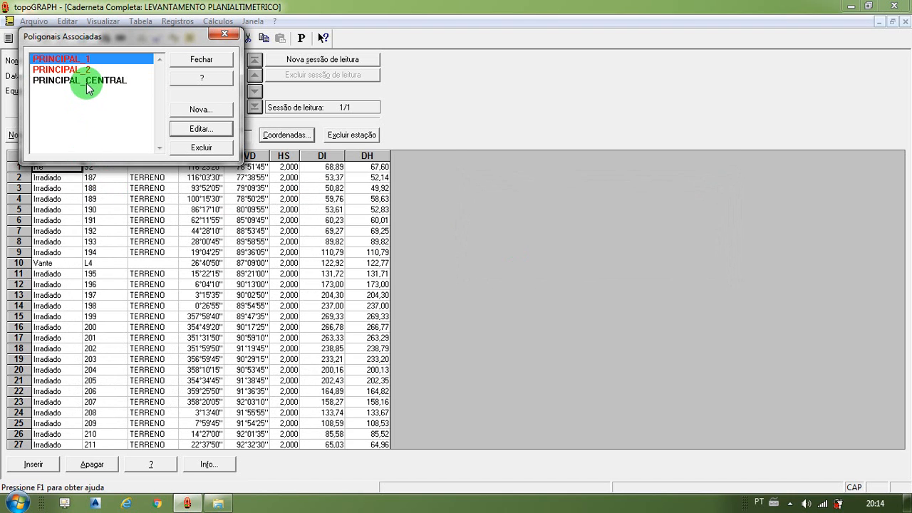
Edit the PRINCIPAL_1 traverse's tolerances to angular 0°00'30", altimetric 20 mm and relative linear 1:5, and use them as the default
{"action": "left_click_drag", "start_coordinate": [87, 44], "coordinate": [105, 45]}
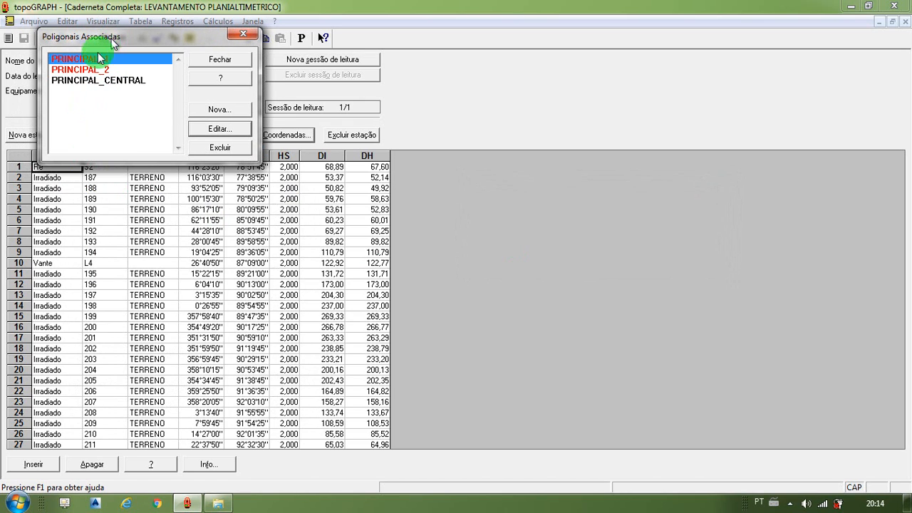
{"action": "left_click", "coordinate": [225, 134]}
{"action": "left_click_drag", "start_coordinate": [371, 132], "coordinate": [474, 114]}
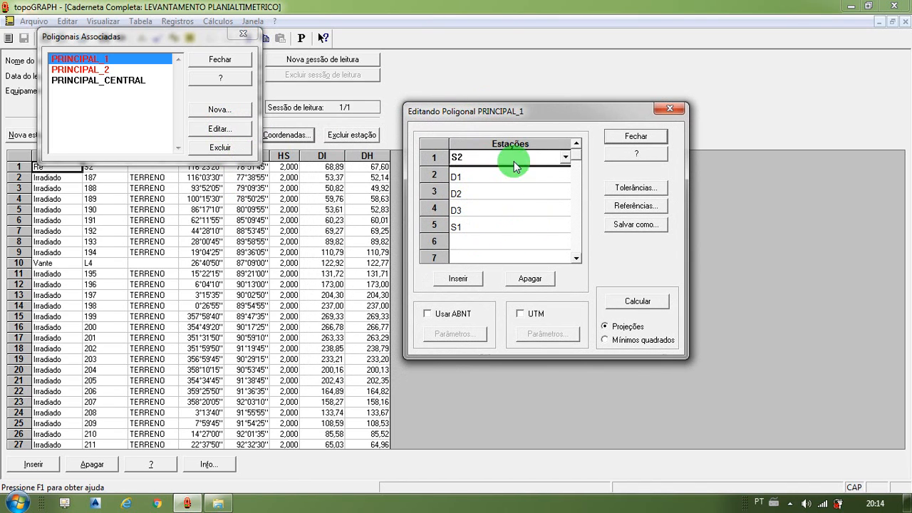
{"action": "left_click_drag", "start_coordinate": [560, 112], "coordinate": [554, 73]}
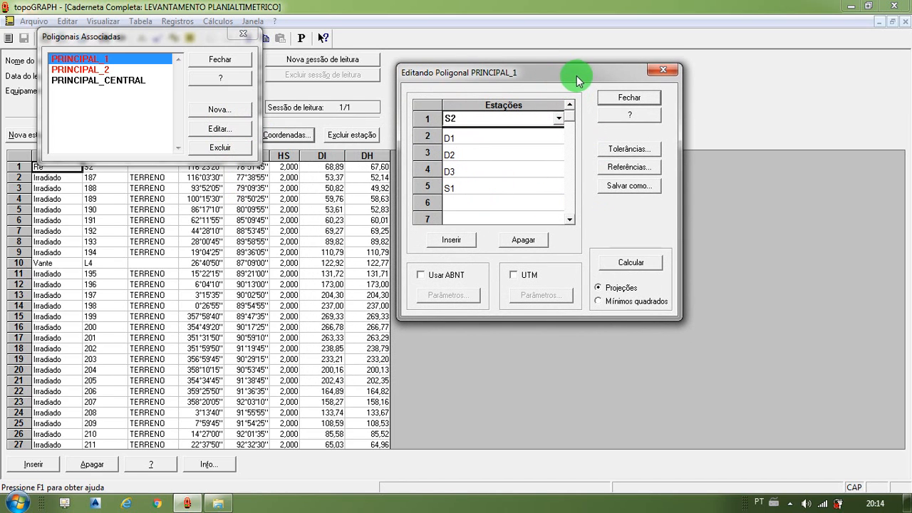
{"action": "left_click", "coordinate": [609, 148]}
{"action": "left_click_drag", "start_coordinate": [540, 116], "coordinate": [539, 184]}
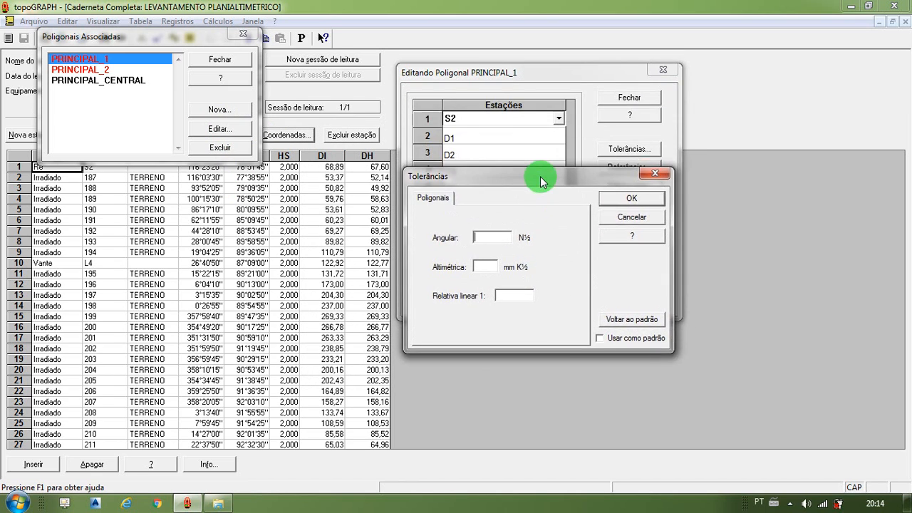
{"action": "left_click", "coordinate": [507, 240]}
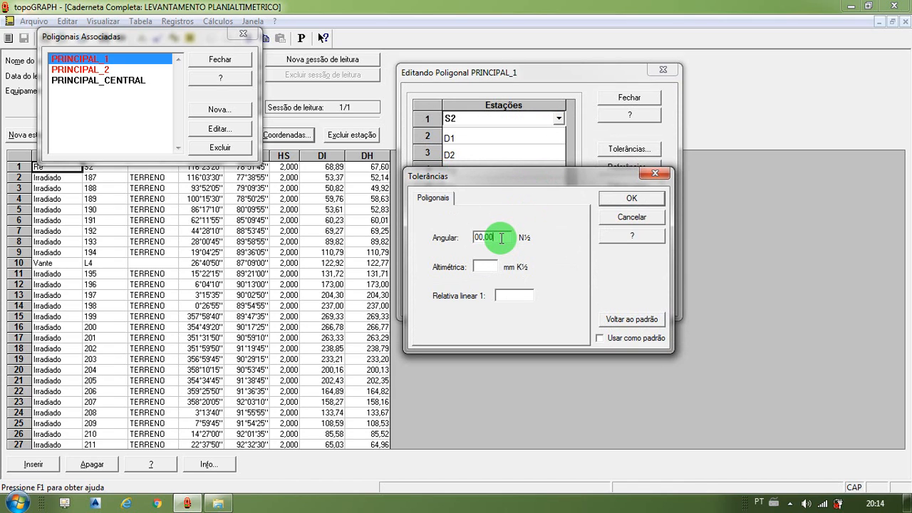
{"action": "left_click", "coordinate": [494, 267]}
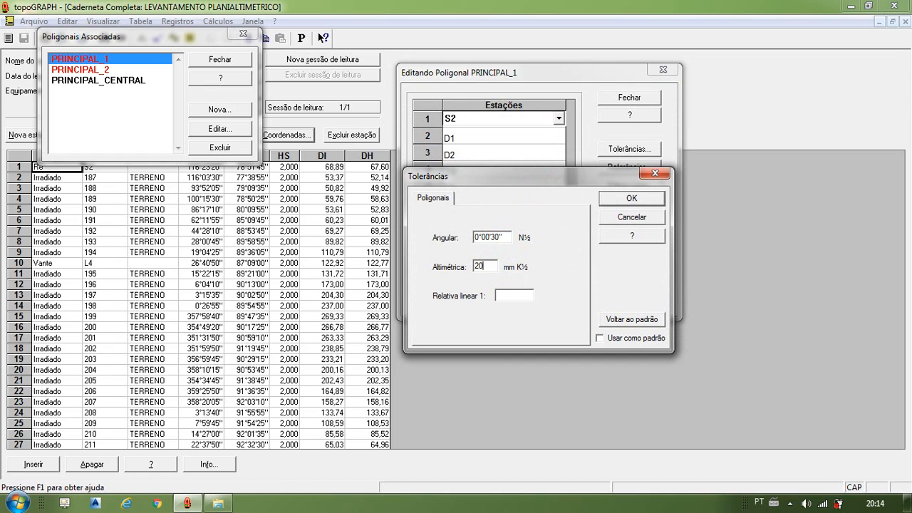
{"action": "left_click", "coordinate": [510, 293]}
{"action": "type", "text": "5"}
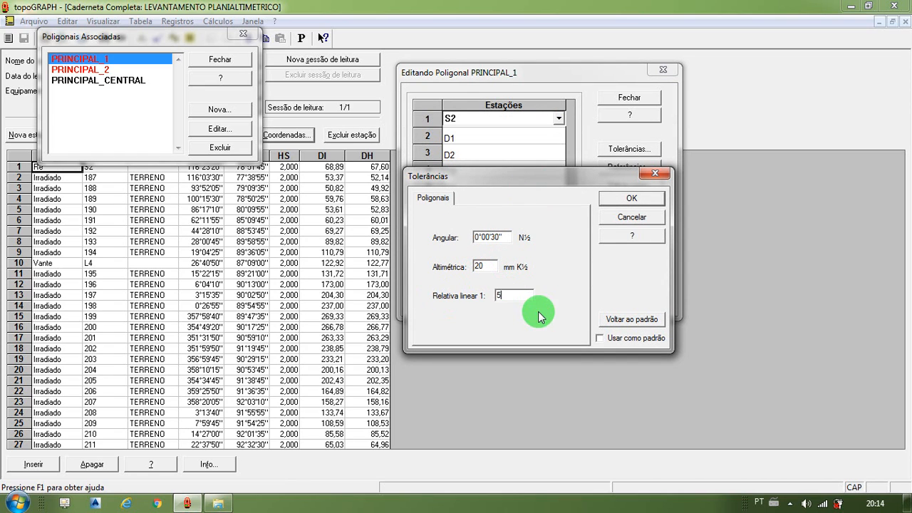
{"action": "left_click", "coordinate": [600, 340]}
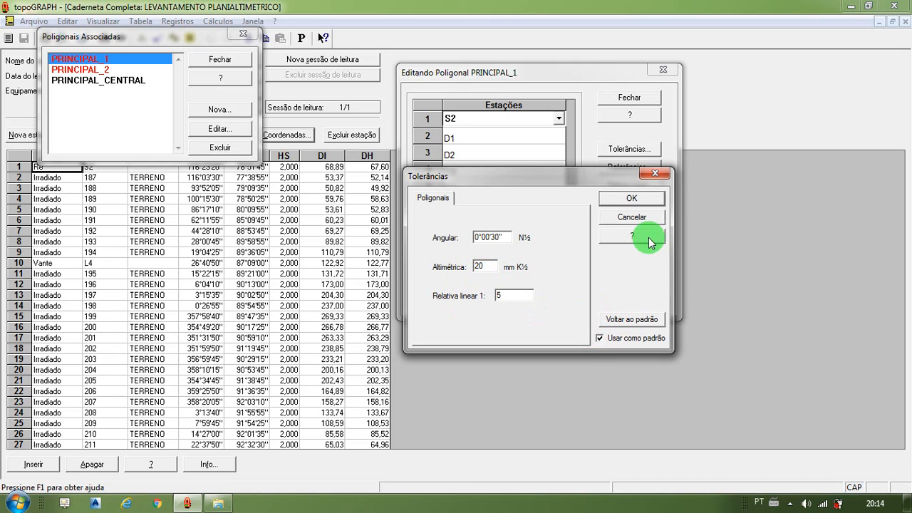
{"action": "left_click", "coordinate": [631, 199]}
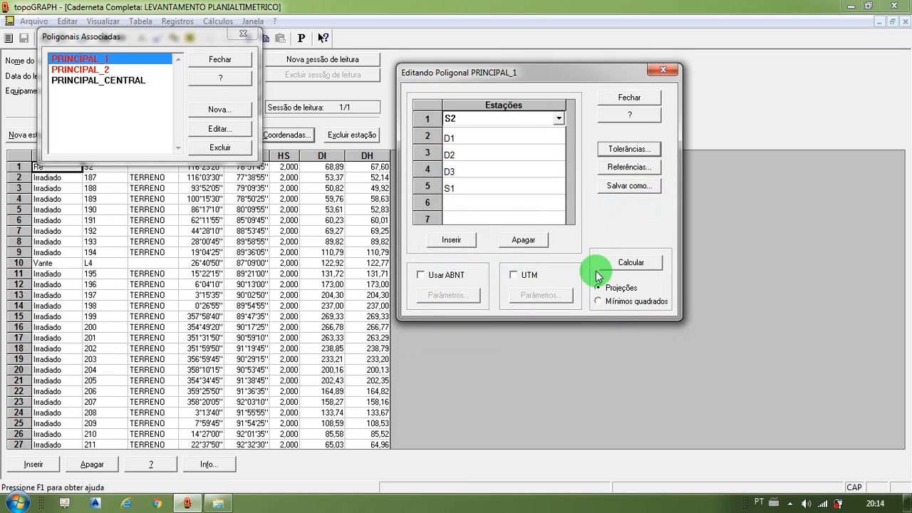
In the PRINCIPAL_1 references, load the coordinates of departure station S2 and arrival station S1 from the PRINCIPAL_CENTRAL traverse
{"action": "left_click_drag", "start_coordinate": [616, 74], "coordinate": [665, 194]}
{"action": "left_click", "coordinate": [501, 211]}
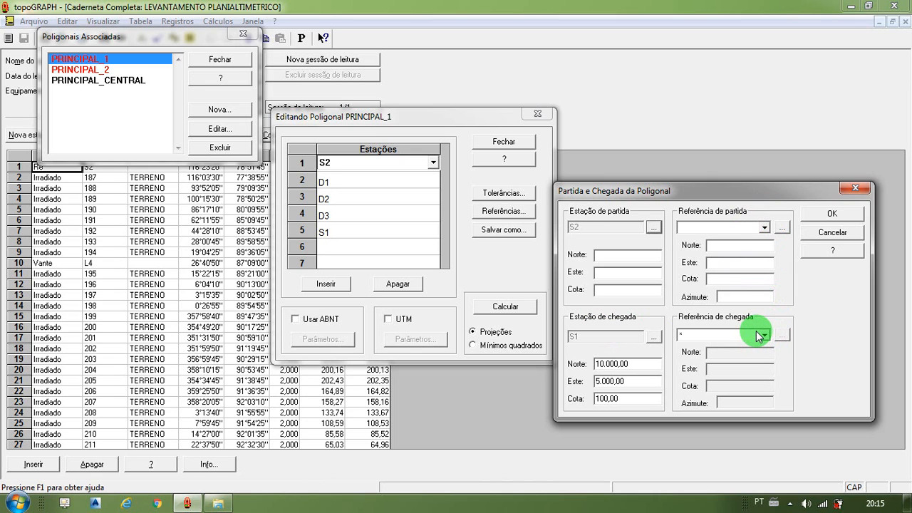
{"action": "left_click", "coordinate": [657, 233]}
{"action": "left_click_drag", "start_coordinate": [503, 198], "coordinate": [309, 274]}
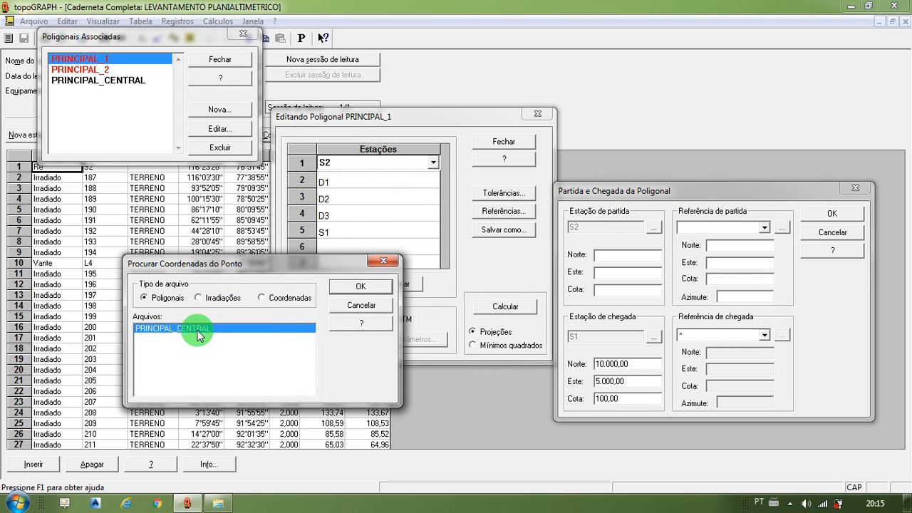
{"action": "left_click", "coordinate": [358, 286]}
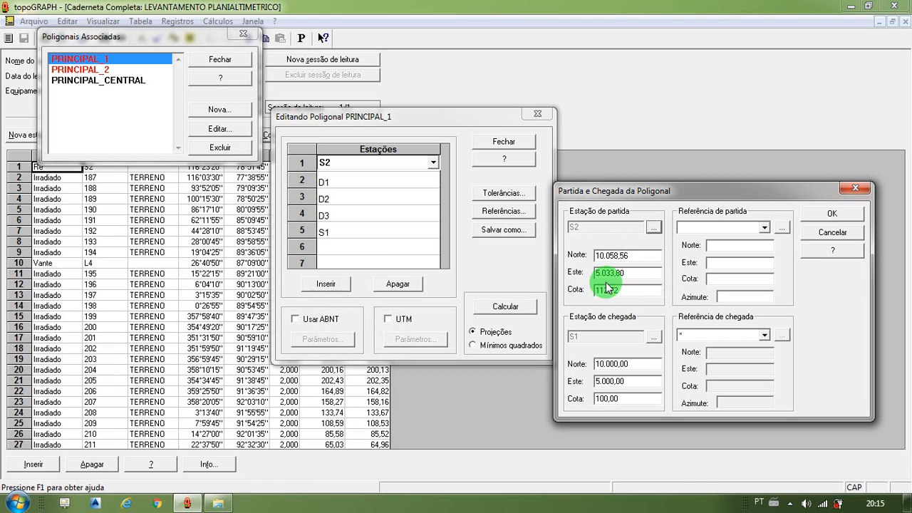
{"action": "left_click", "coordinate": [655, 339]}
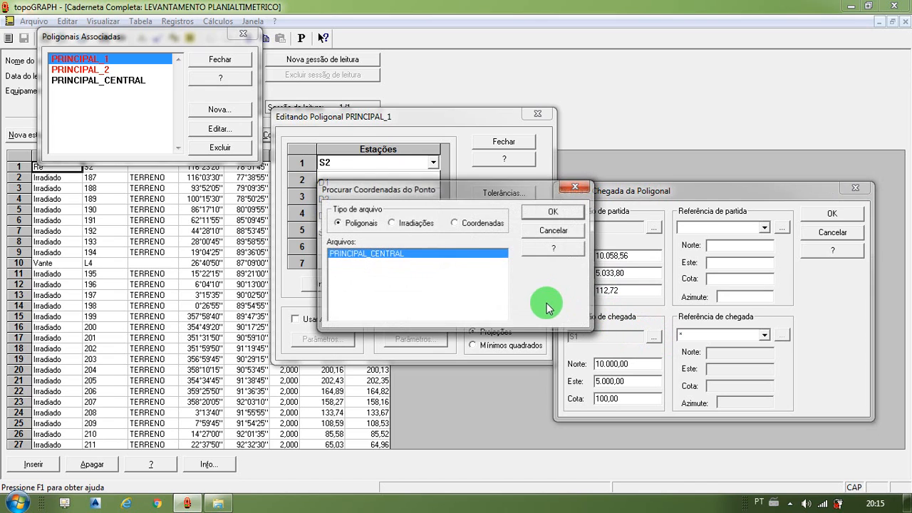
{"action": "left_click", "coordinate": [555, 213]}
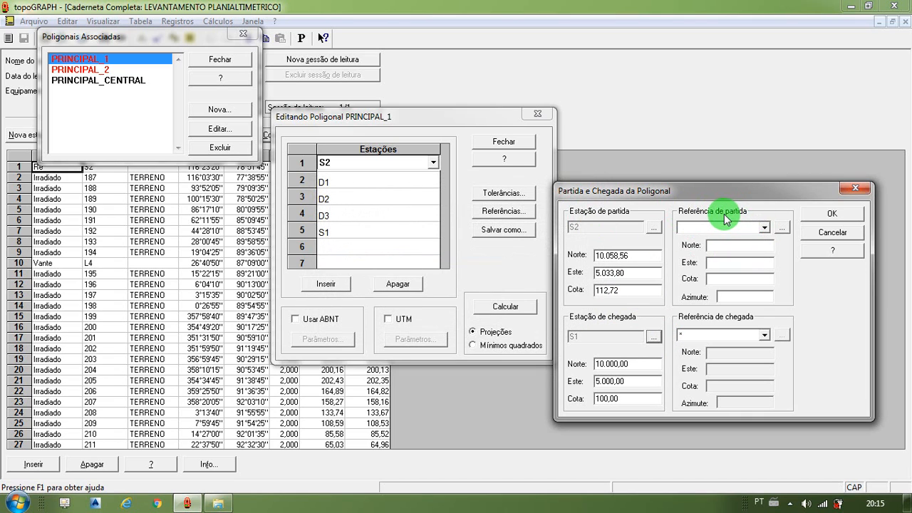
Set L4 as the departure reference and load its coordinates from the PRINCIPAL_CENTRAL traverse
{"action": "left_click", "coordinate": [764, 230]}
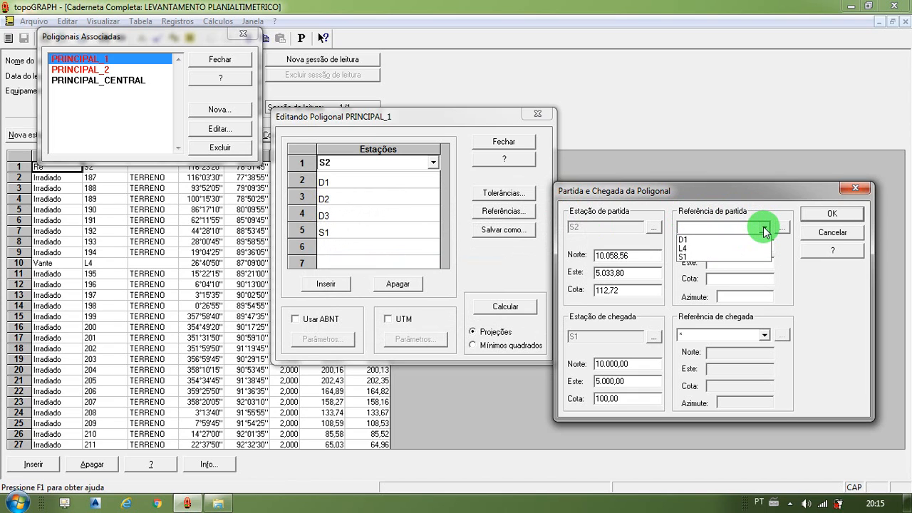
{"action": "left_click", "coordinate": [739, 250]}
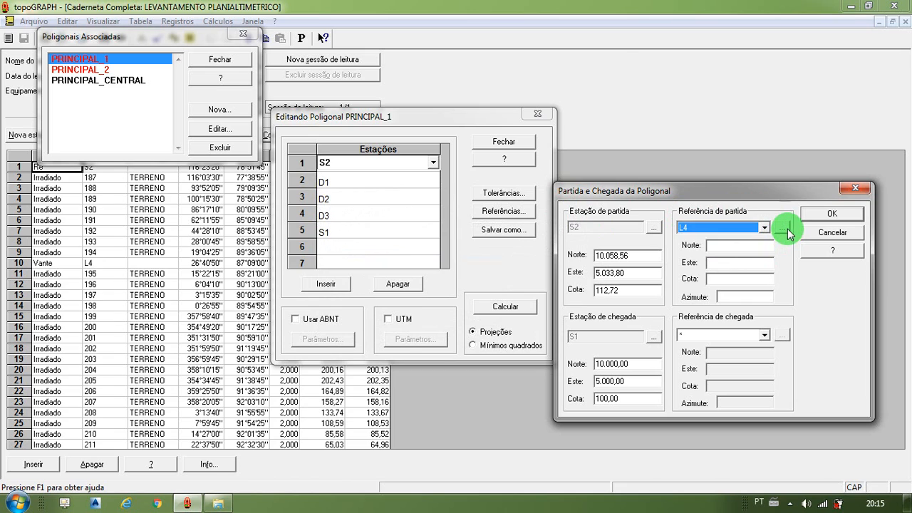
{"action": "left_click", "coordinate": [783, 228]}
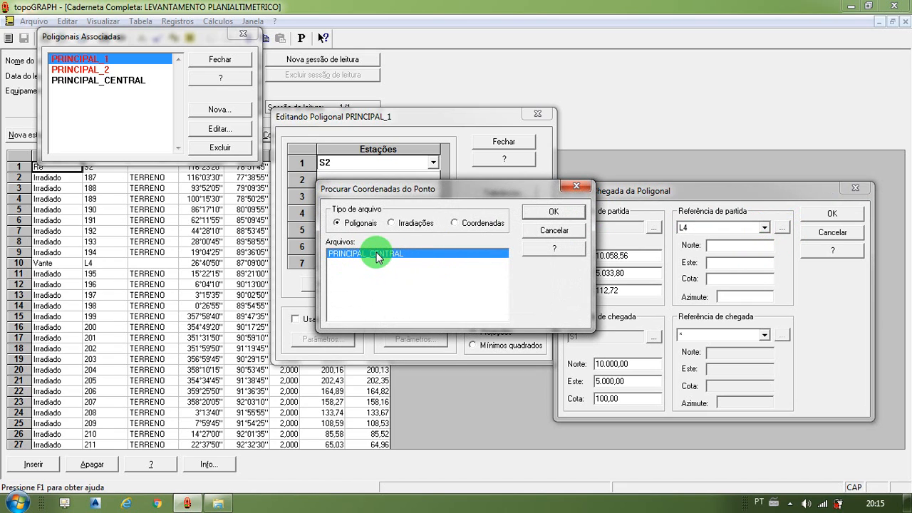
{"action": "left_click", "coordinate": [555, 212]}
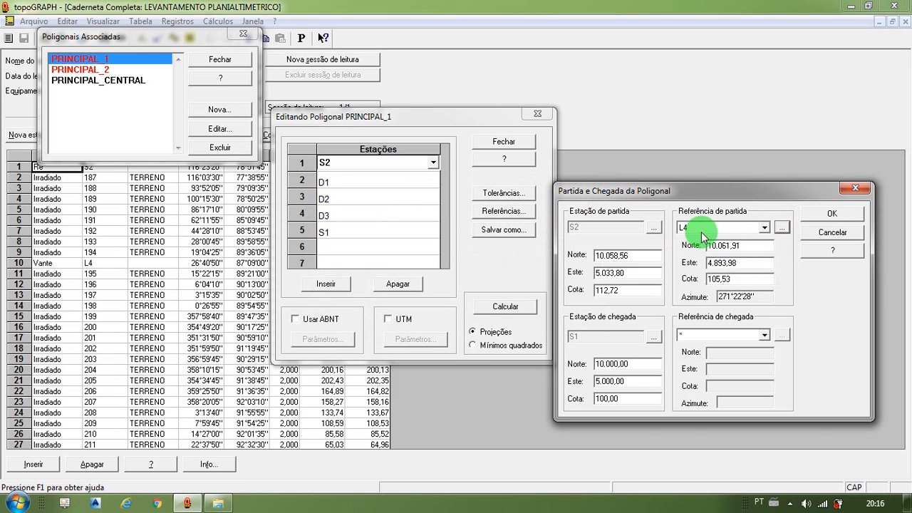
Set L4 as the arrival reference and confirm the departure and arrival data of PRINCIPAL_1
{"action": "left_click", "coordinate": [766, 339]}
{"action": "left_click", "coordinate": [757, 372]}
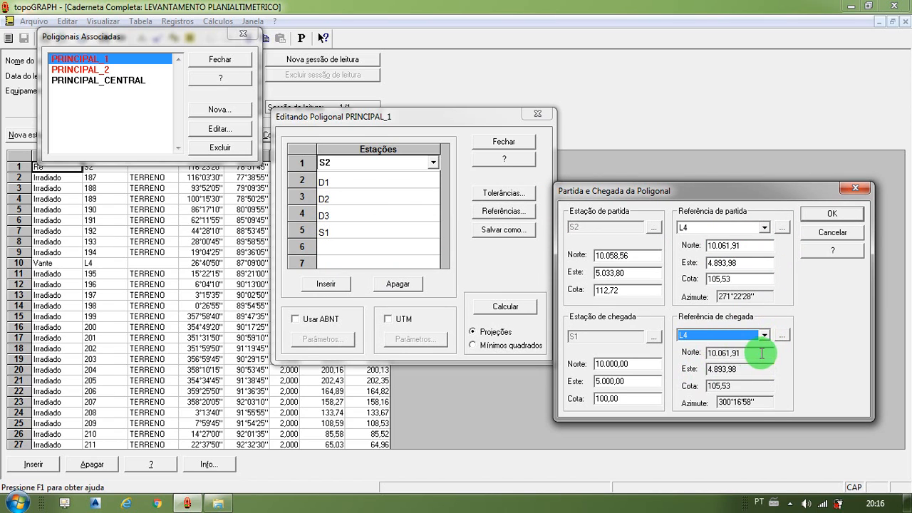
{"action": "left_click", "coordinate": [806, 218]}
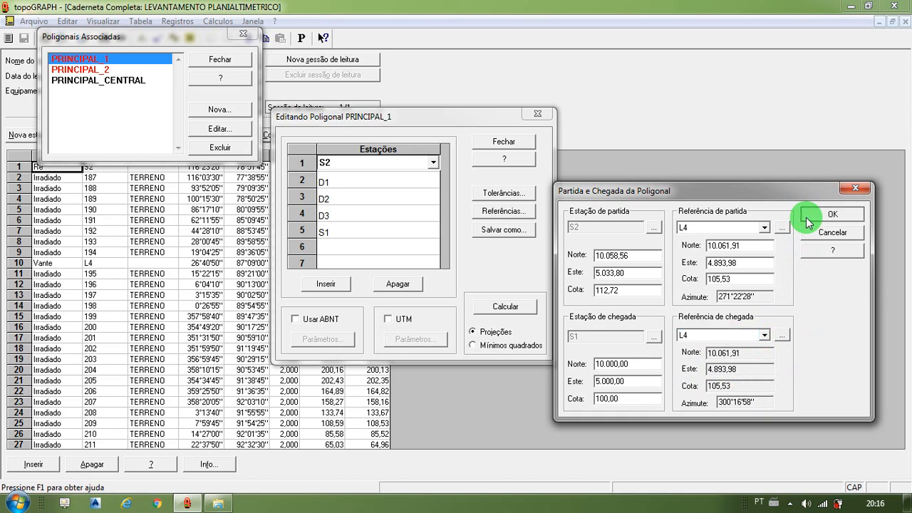
Calculate the PRINCIPAL_1 traverse with the Projeções method, distribute its altimetric error and review the closure data
{"action": "left_click", "coordinate": [505, 306]}
{"action": "left_click_drag", "start_coordinate": [618, 169], "coordinate": [746, 142]}
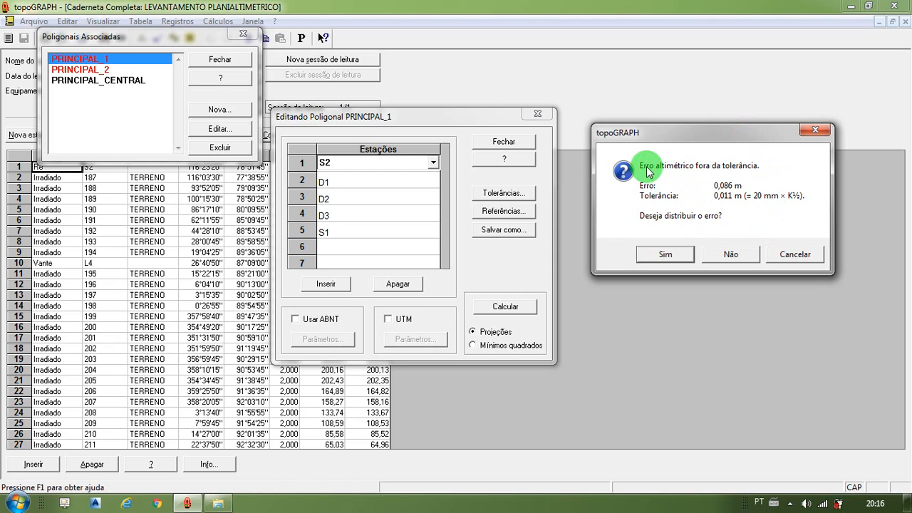
{"action": "left_click", "coordinate": [668, 253]}
{"action": "left_click_drag", "start_coordinate": [542, 171], "coordinate": [697, 152]}
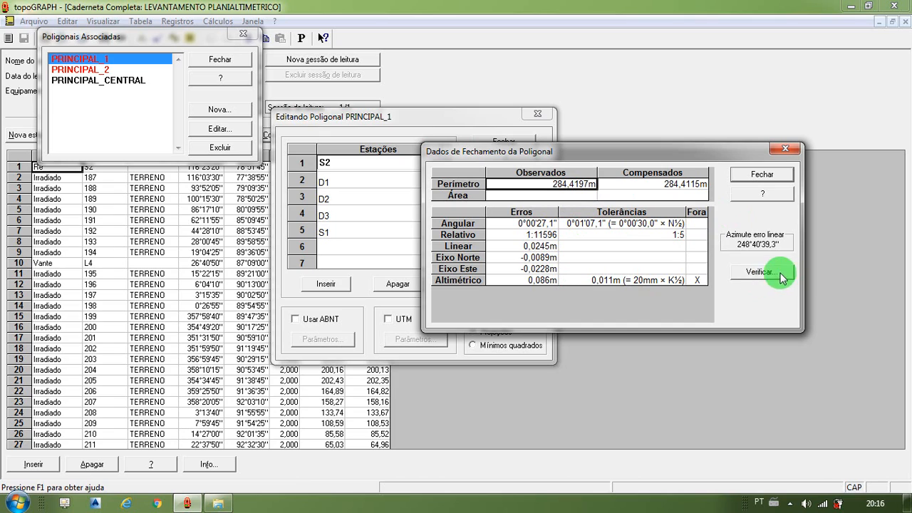
{"action": "left_click", "coordinate": [765, 178]}
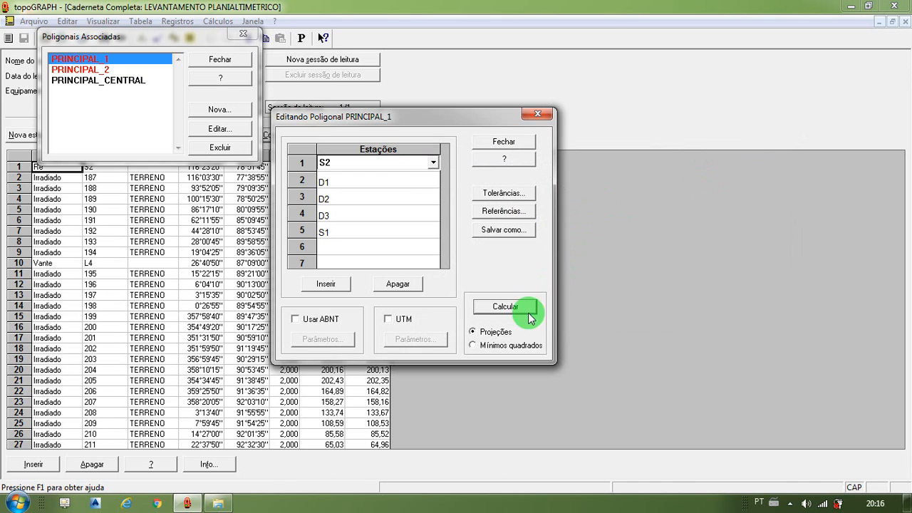
Close the PRINCIPAL_1 traverse editor and save the edited traverse
{"action": "left_click", "coordinate": [517, 142]}
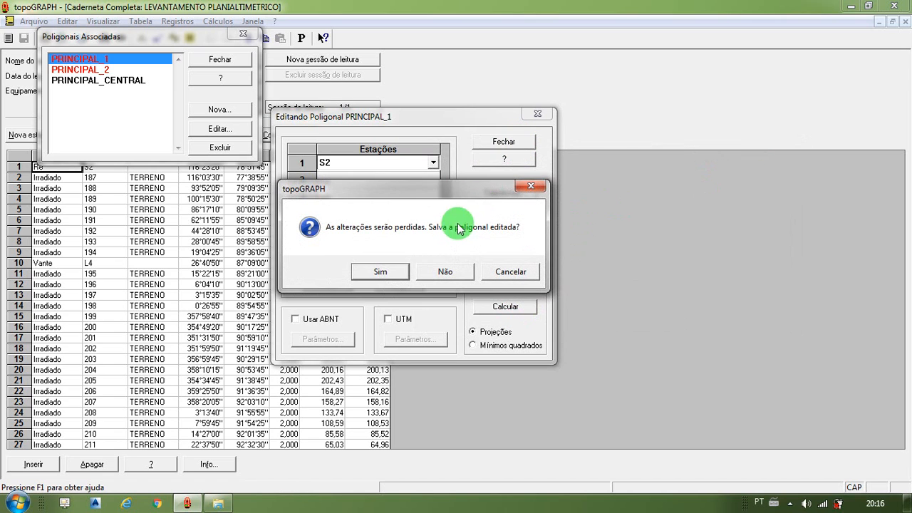
{"action": "left_click_drag", "start_coordinate": [432, 193], "coordinate": [730, 173]}
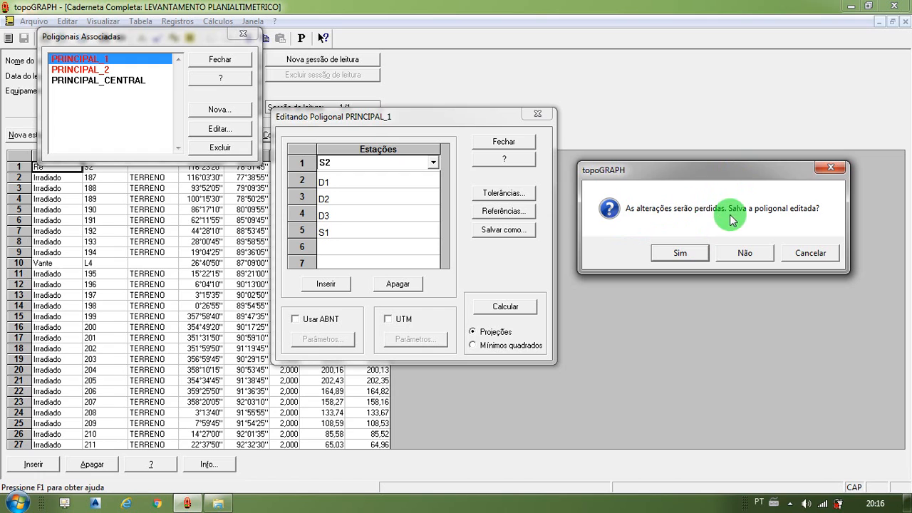
{"action": "left_click", "coordinate": [680, 255]}
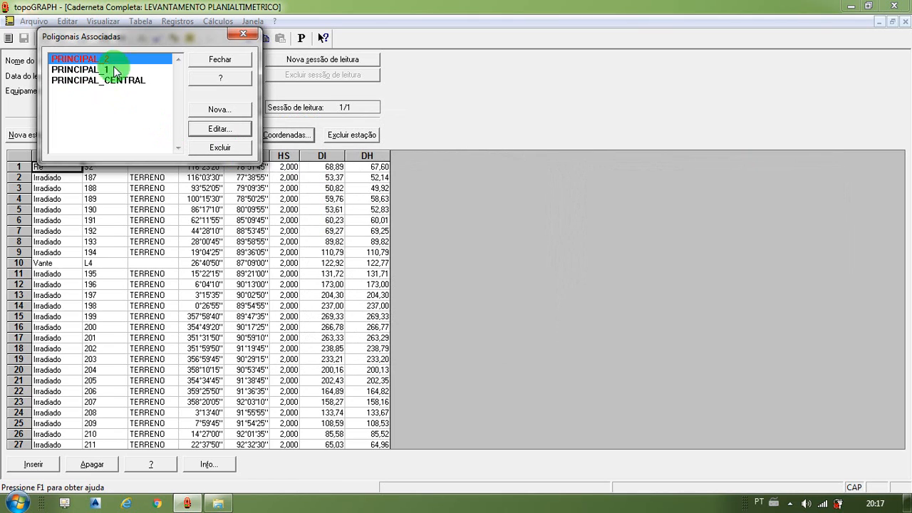
Open the PRINCIPAL_2 traverse for editing and delete the empty first row of its station list
{"action": "left_click_drag", "start_coordinate": [195, 40], "coordinate": [174, 39]}
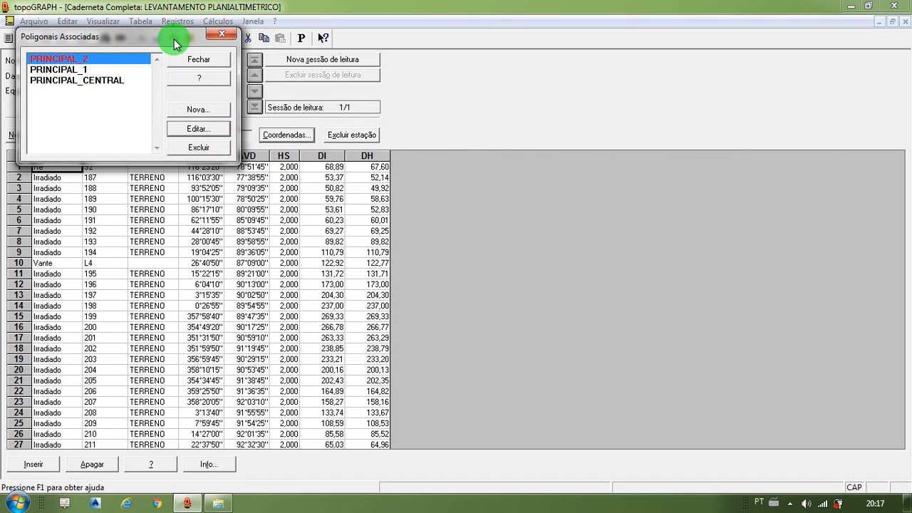
{"action": "left_click", "coordinate": [196, 131]}
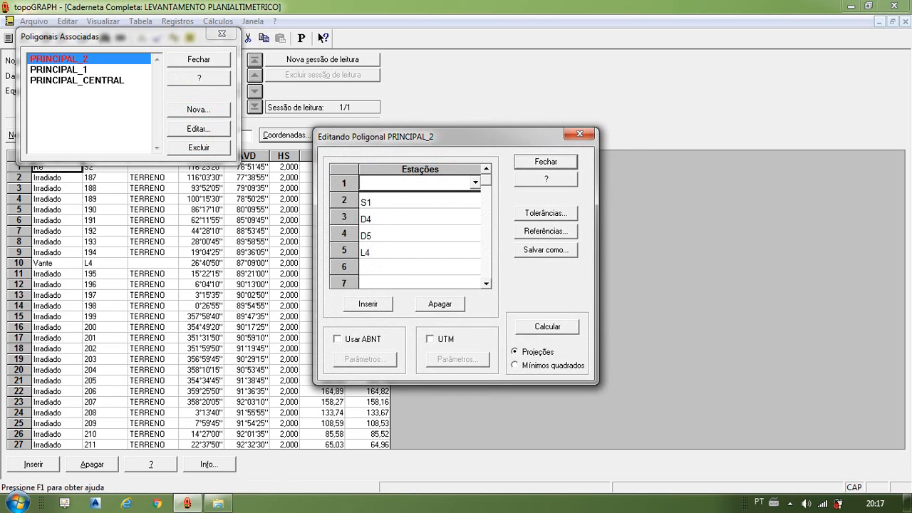
{"action": "left_click_drag", "start_coordinate": [449, 142], "coordinate": [476, 81]}
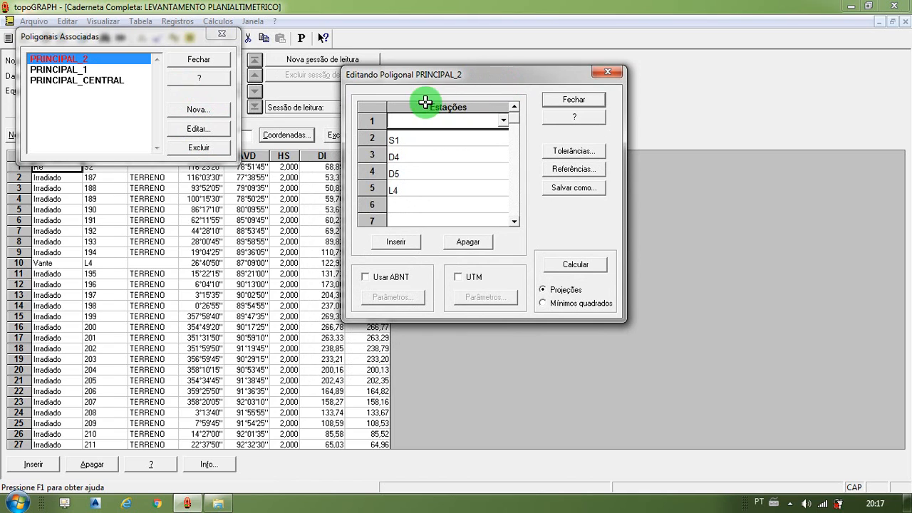
{"action": "left_click", "coordinate": [468, 244]}
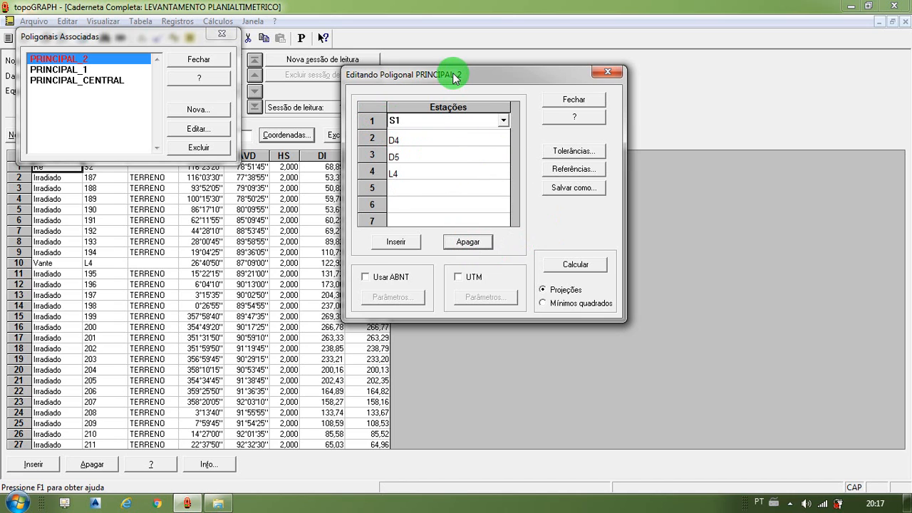
{"action": "left_click_drag", "start_coordinate": [452, 72], "coordinate": [425, 50]}
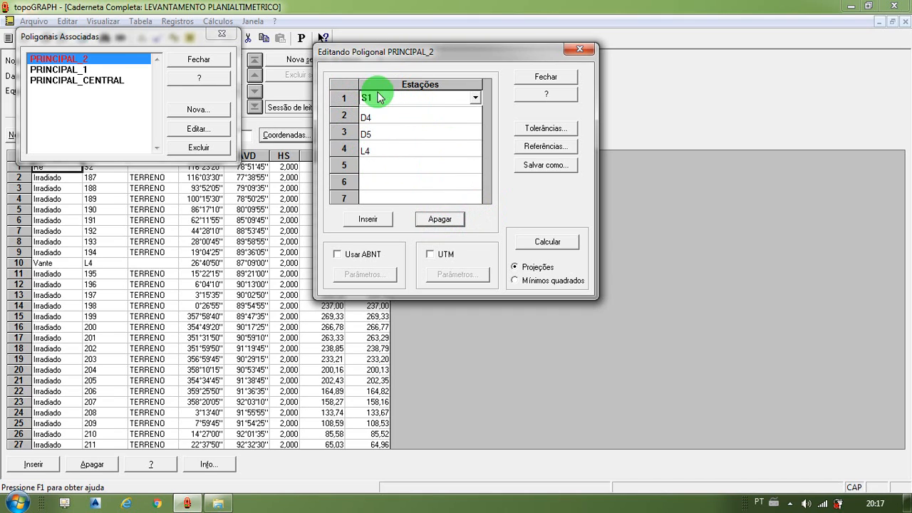
{"action": "left_click_drag", "start_coordinate": [390, 53], "coordinate": [380, 57]}
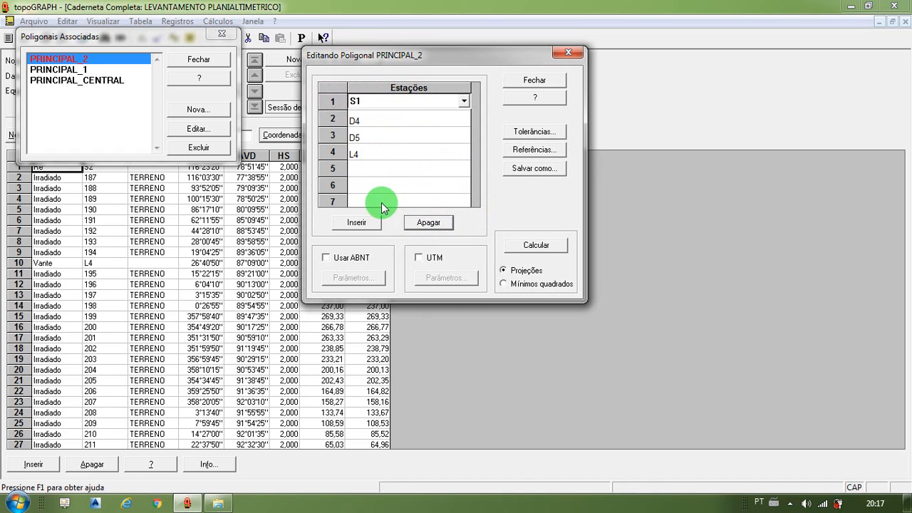
Set the PRINCIPAL_2 tolerances to 0°00'30" angular, 20 mm altimetric and 1:5 relative linear, and use them as the default
{"action": "left_click", "coordinate": [525, 133]}
{"action": "left_click_drag", "start_coordinate": [460, 97], "coordinate": [714, 264]}
{"action": "left_click", "coordinate": [675, 318]}
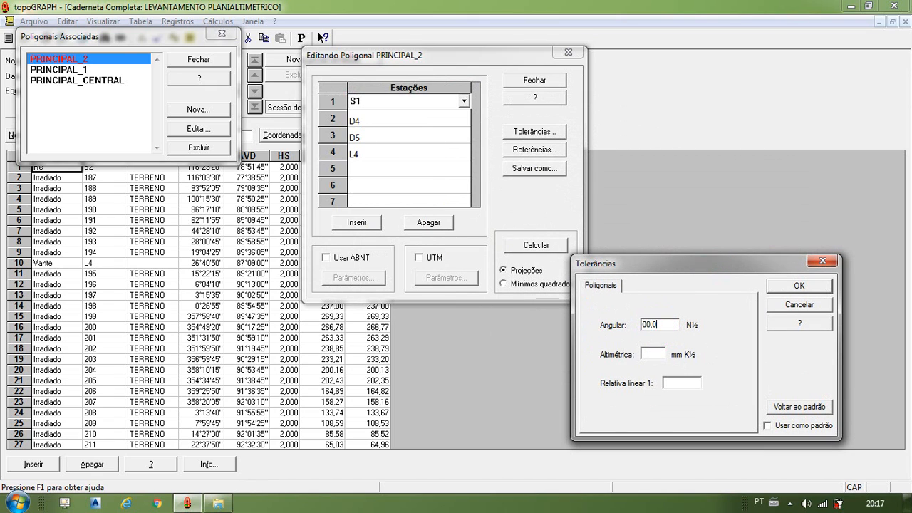
{"action": "left_click", "coordinate": [649, 352]}
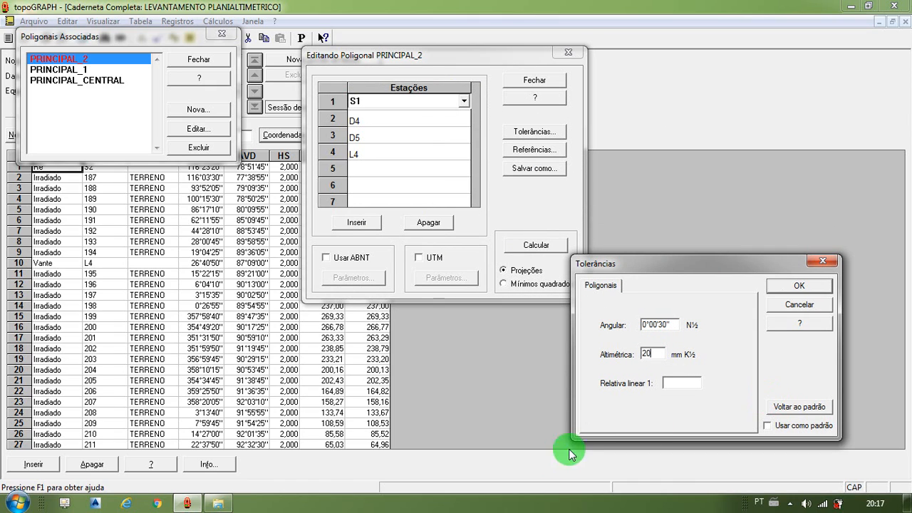
{"action": "left_click", "coordinate": [678, 383]}
{"action": "type", "text": "5"}
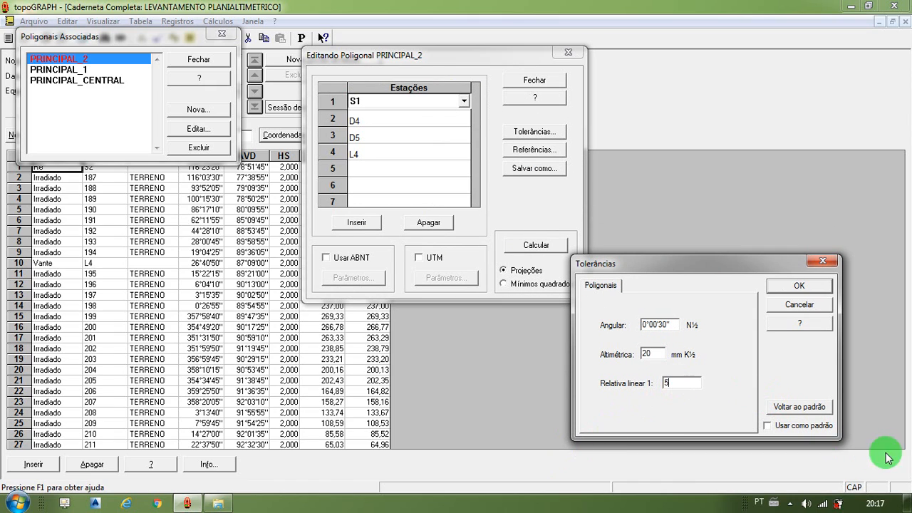
{"action": "left_click", "coordinate": [767, 426]}
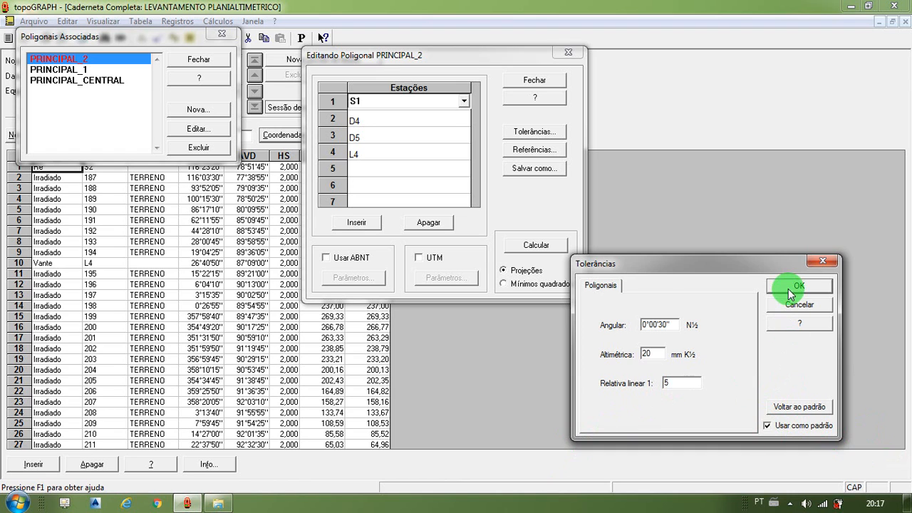
{"action": "left_click", "coordinate": [792, 304]}
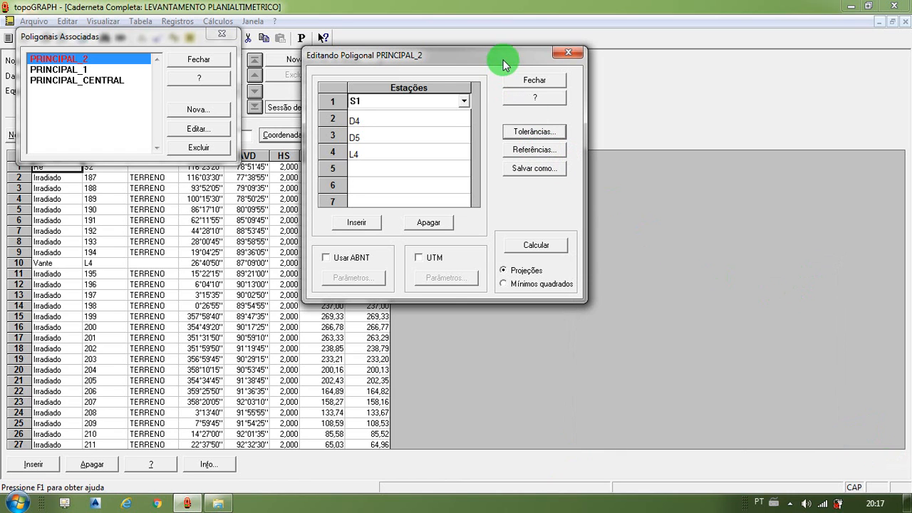
Load the coordinates of departure station S1 and arrival station L4 of PRINCIPAL_2 from the PRINCIPAL_CENTRAL traverse
{"action": "left_click_drag", "start_coordinate": [503, 57], "coordinate": [280, 194]}
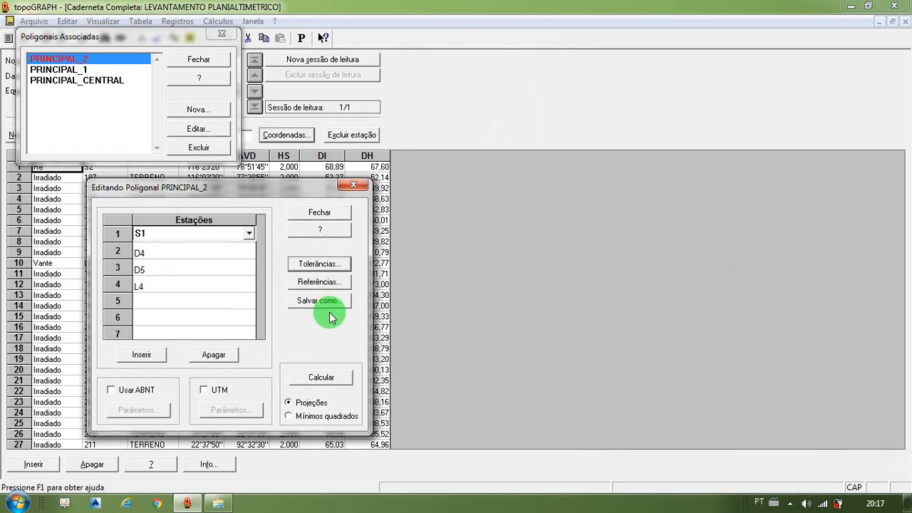
{"action": "left_click", "coordinate": [320, 281]}
{"action": "left_click_drag", "start_coordinate": [438, 143], "coordinate": [608, 146]}
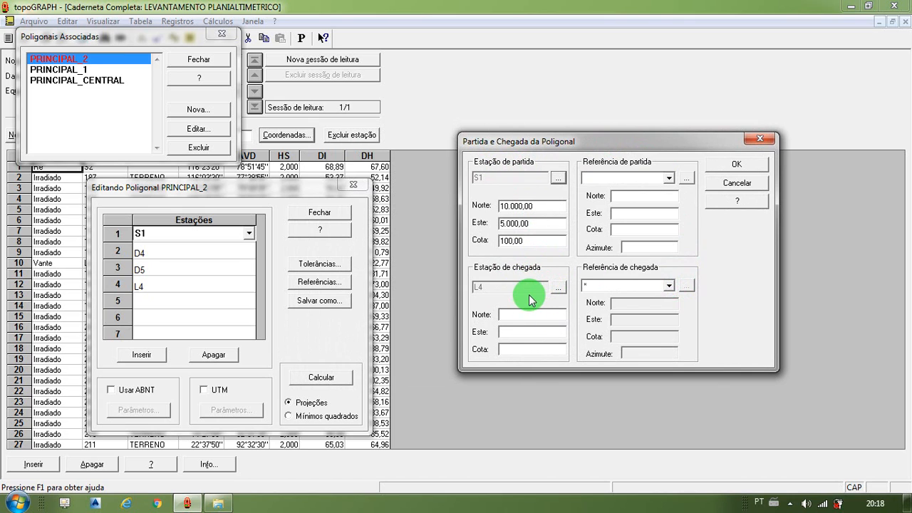
{"action": "left_click", "coordinate": [514, 315]}
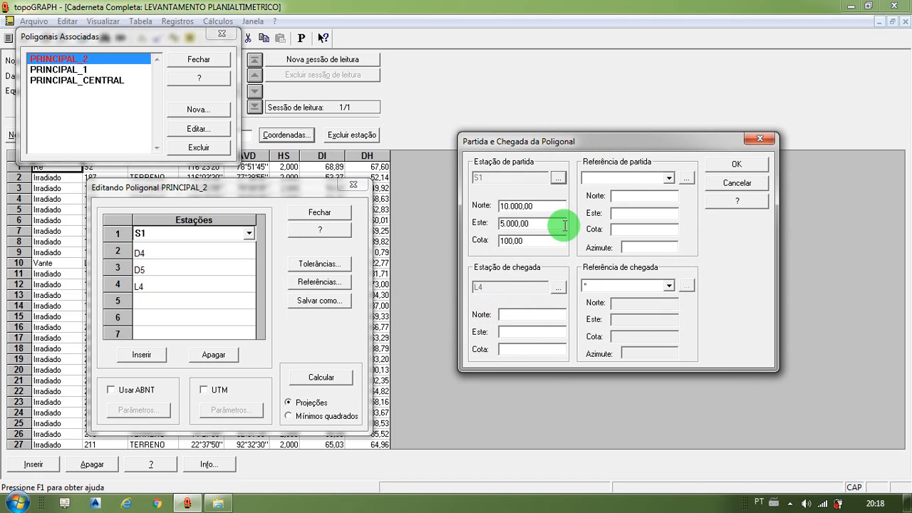
{"action": "left_click", "coordinate": [558, 178]}
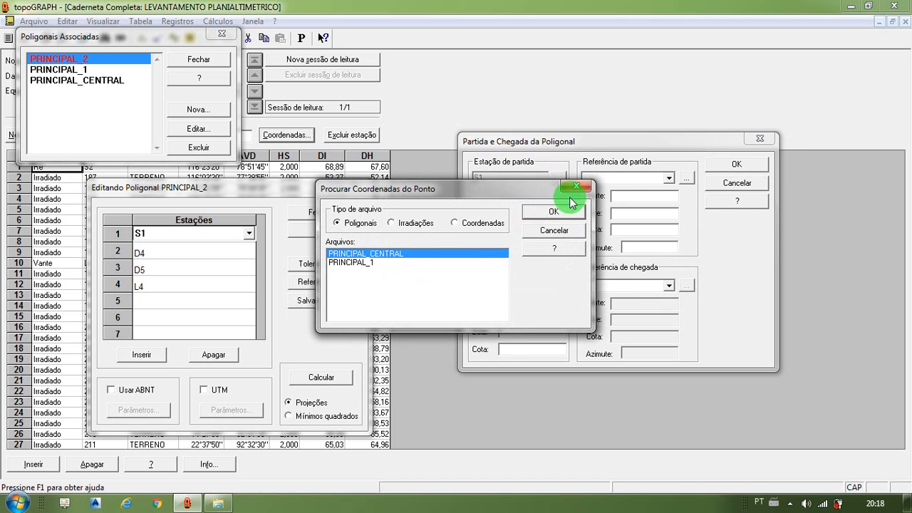
{"action": "left_click", "coordinate": [562, 214]}
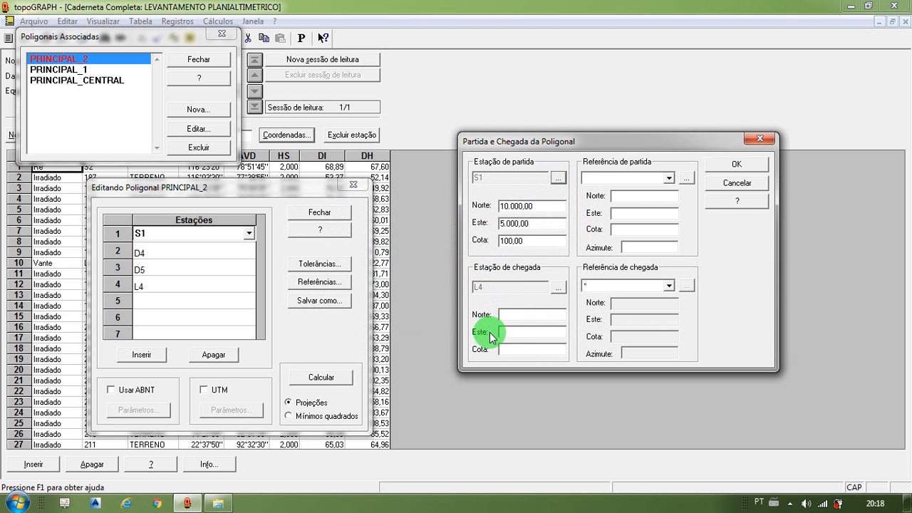
{"action": "left_click", "coordinate": [557, 287]}
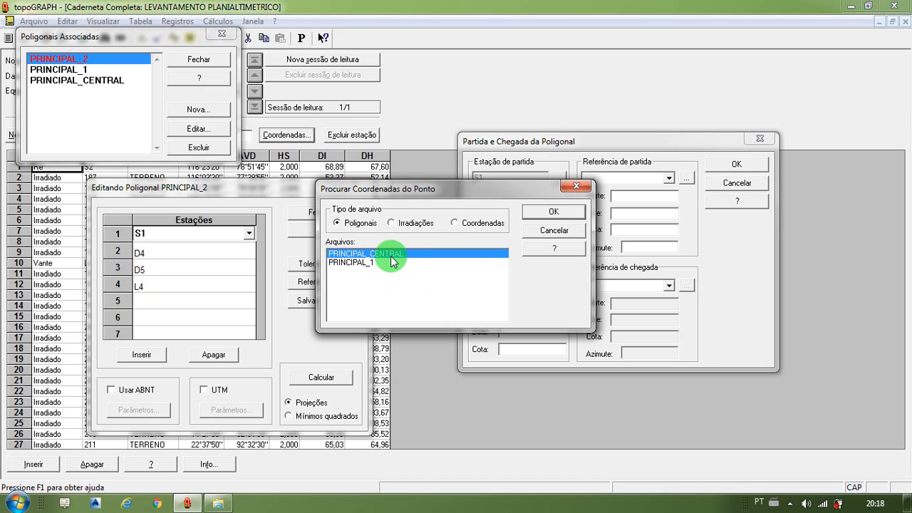
{"action": "left_click", "coordinate": [575, 212]}
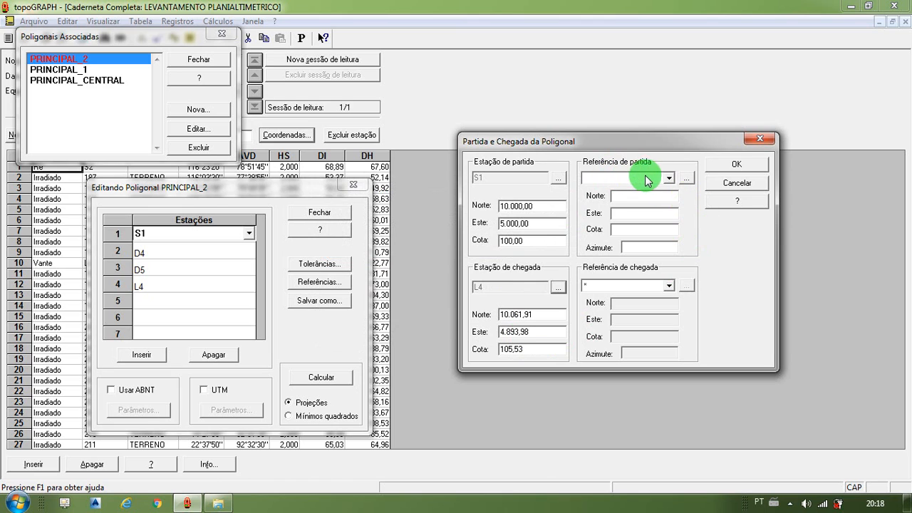
Set D3 as the departure reference and load its coordinates from the PRINCIPAL_1 traverse
{"action": "left_click", "coordinate": [670, 181]}
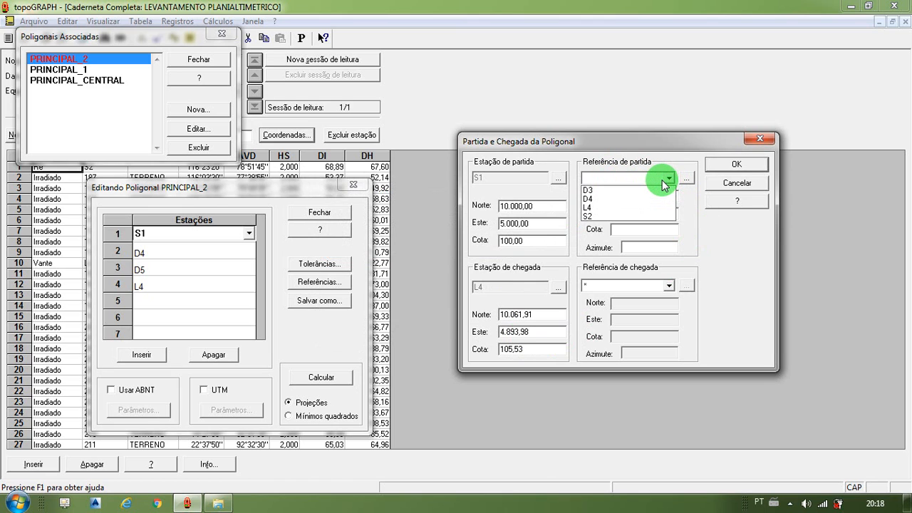
{"action": "left_click", "coordinate": [629, 191]}
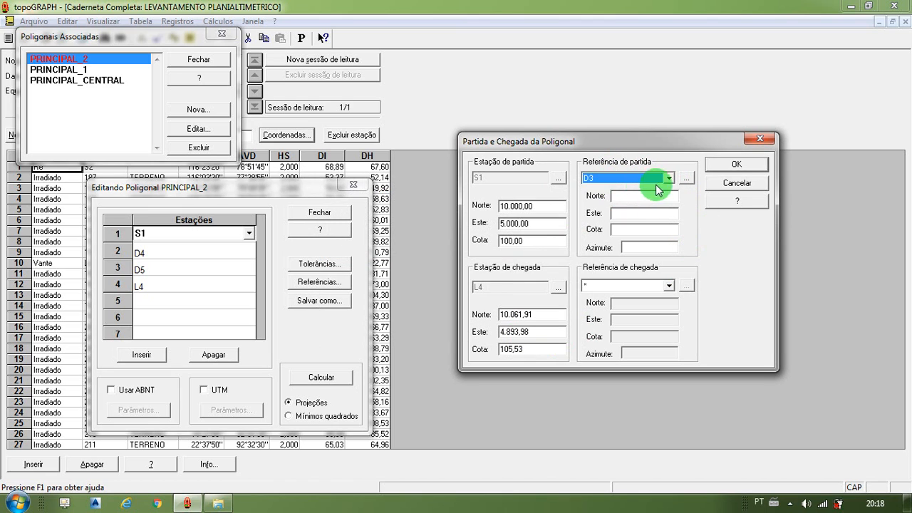
{"action": "left_click", "coordinate": [686, 180]}
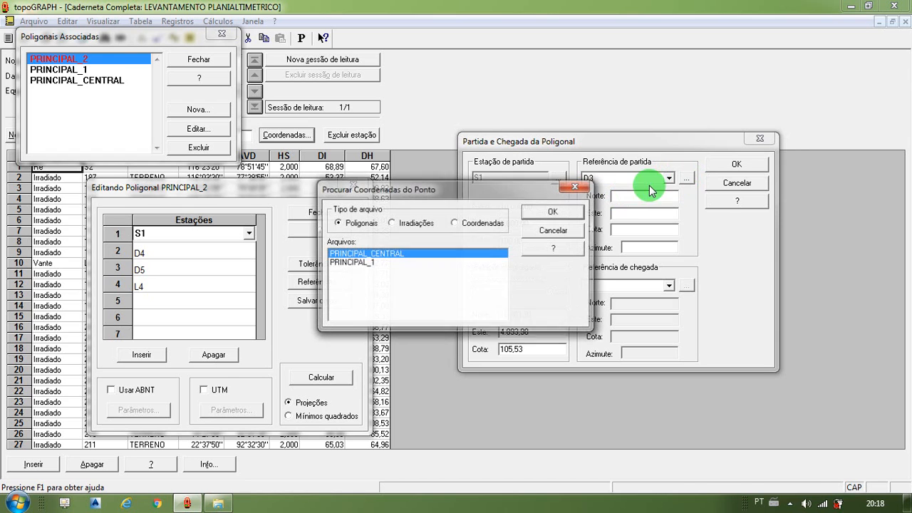
{"action": "left_click", "coordinate": [369, 263]}
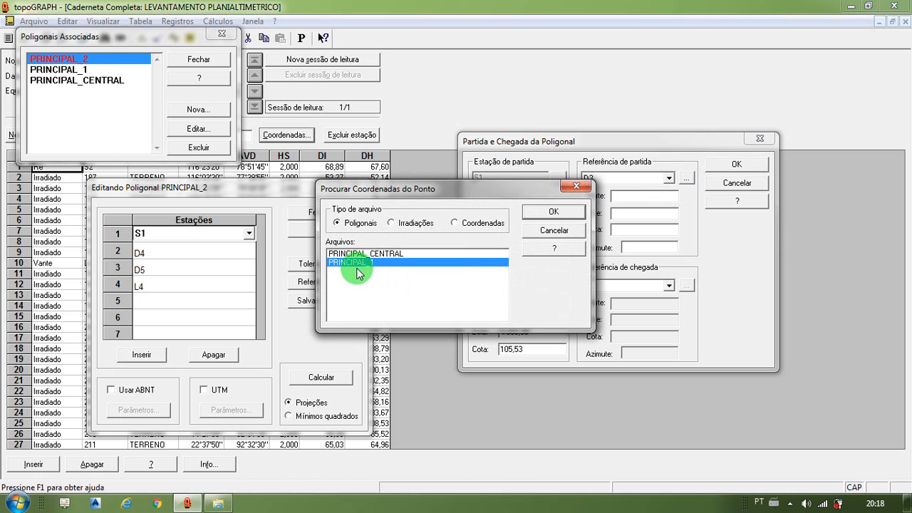
{"action": "left_click", "coordinate": [555, 214]}
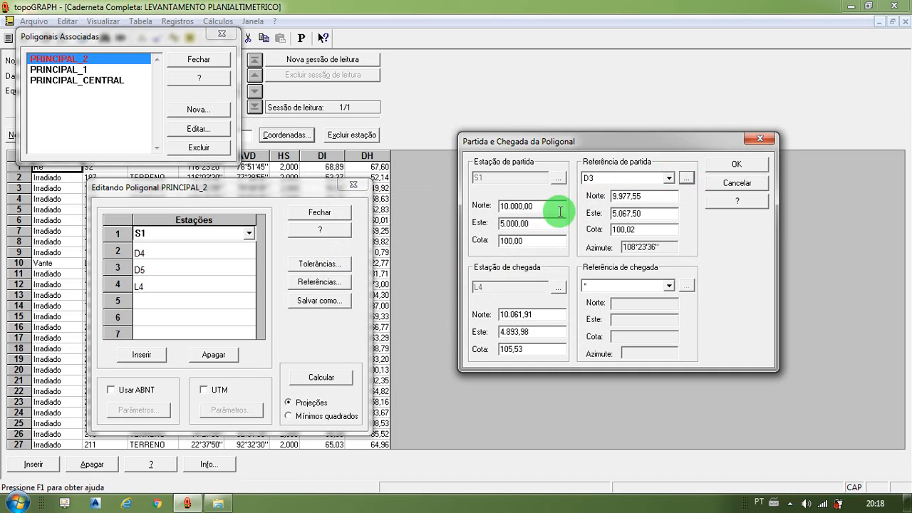
Set S1 as the arrival reference and confirm the departure and arrival data of PRINCIPAL_2
{"action": "left_click", "coordinate": [667, 286]}
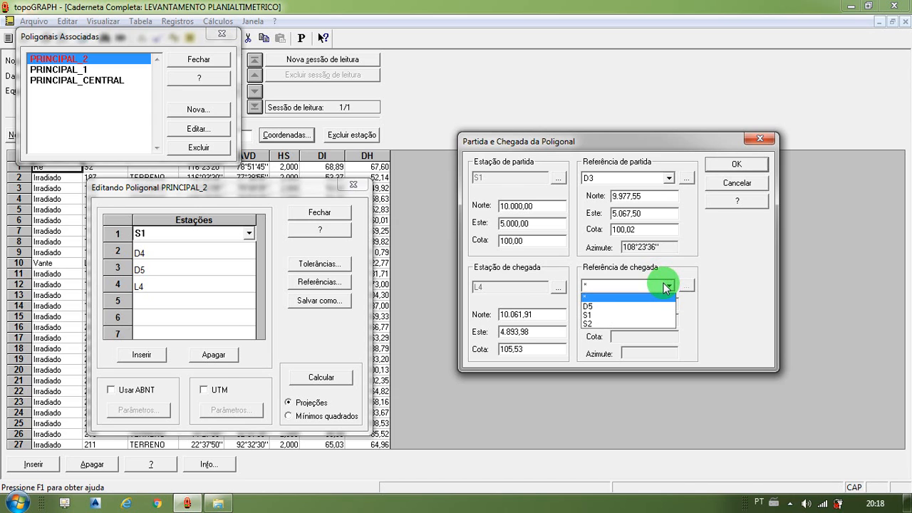
{"action": "left_click", "coordinate": [590, 314]}
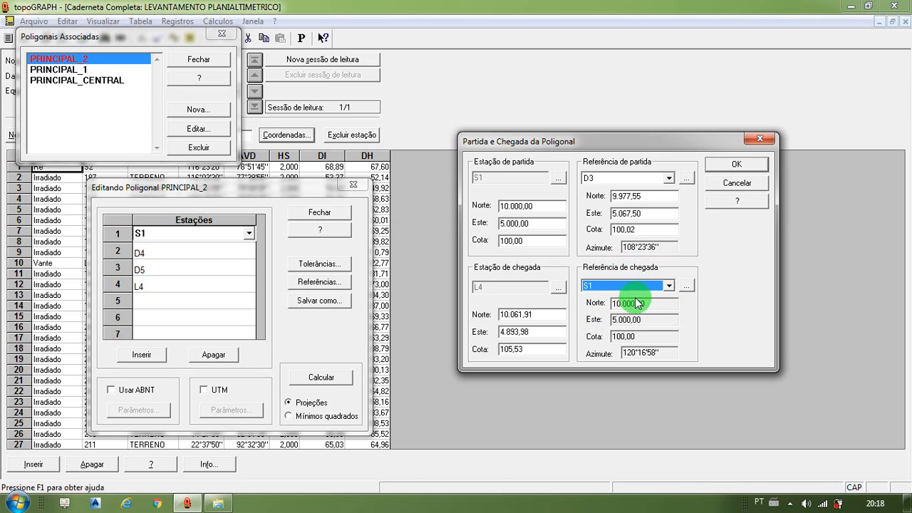
{"action": "left_click", "coordinate": [738, 164]}
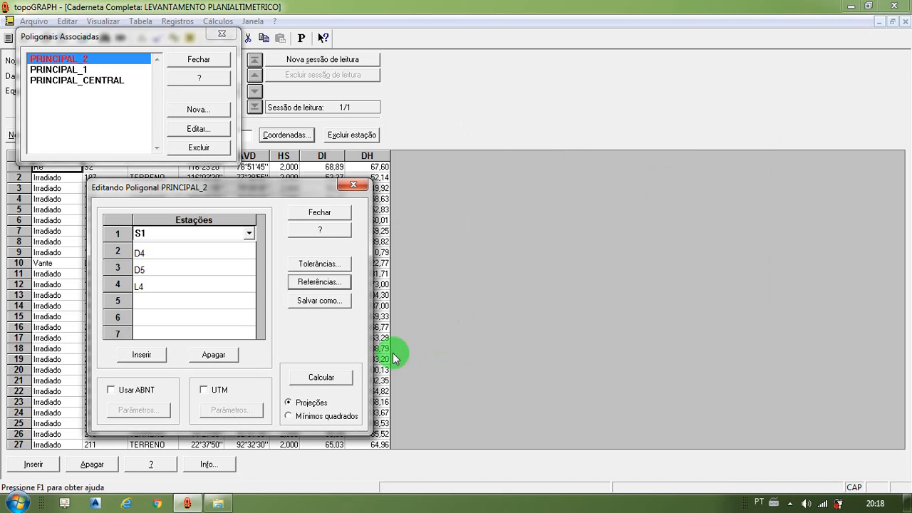
Calculate the PRINCIPAL_2 traverse with the Projeções method and distribute its altimetric error
{"action": "left_click", "coordinate": [333, 378]}
{"action": "left_click_drag", "start_coordinate": [281, 242], "coordinate": [567, 220]}
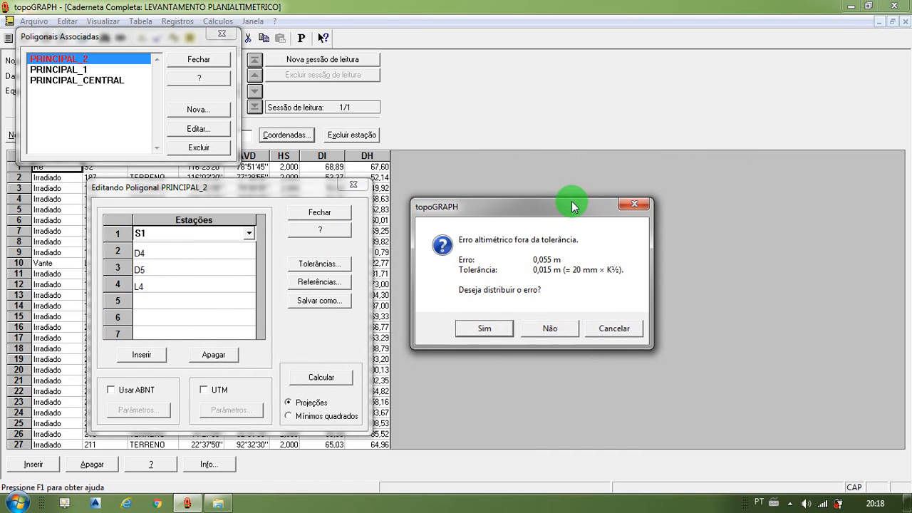
{"action": "left_click", "coordinate": [474, 329]}
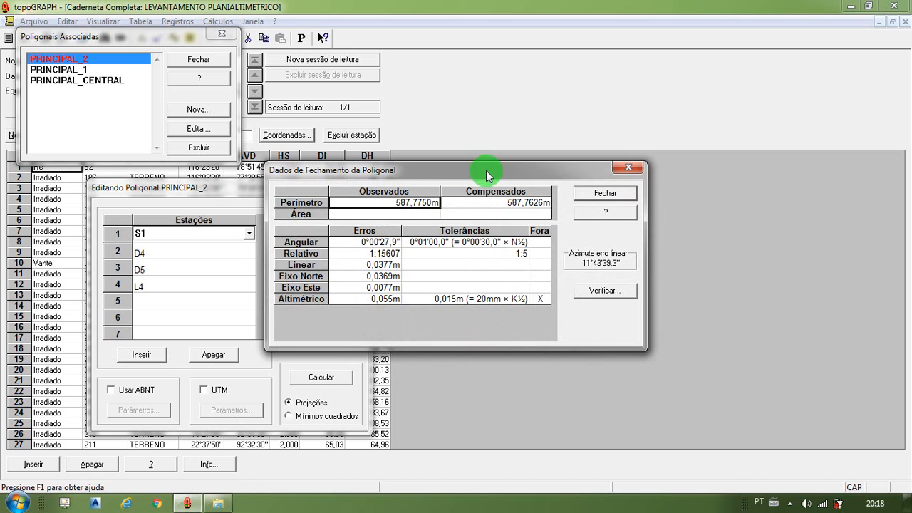
{"action": "left_click_drag", "start_coordinate": [486, 174], "coordinate": [626, 120]}
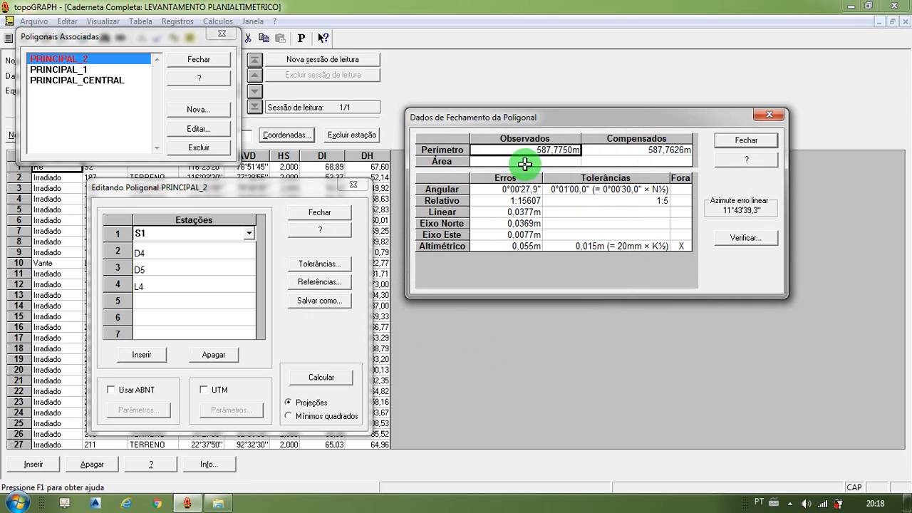
Check the calculated PRINCIPAL_2 traverse station by station: S1, D4, D5 and L4
{"action": "left_click", "coordinate": [756, 242]}
{"action": "left_click_drag", "start_coordinate": [557, 184], "coordinate": [641, 263]}
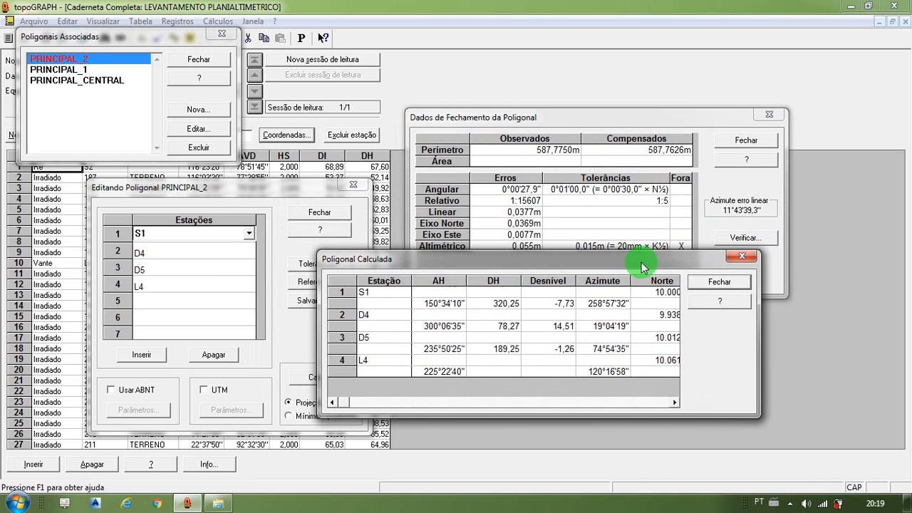
{"action": "left_click", "coordinate": [371, 291]}
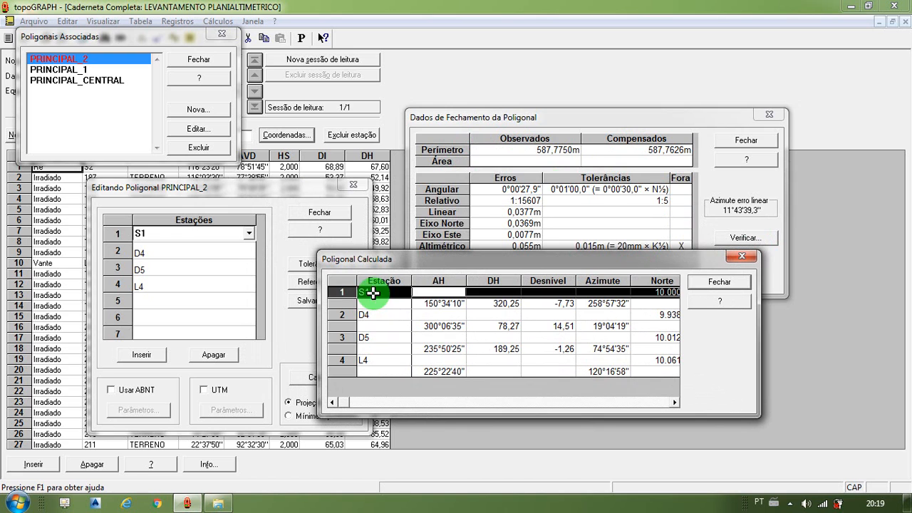
{"action": "left_click", "coordinate": [369, 316]}
{"action": "left_click", "coordinate": [371, 337]}
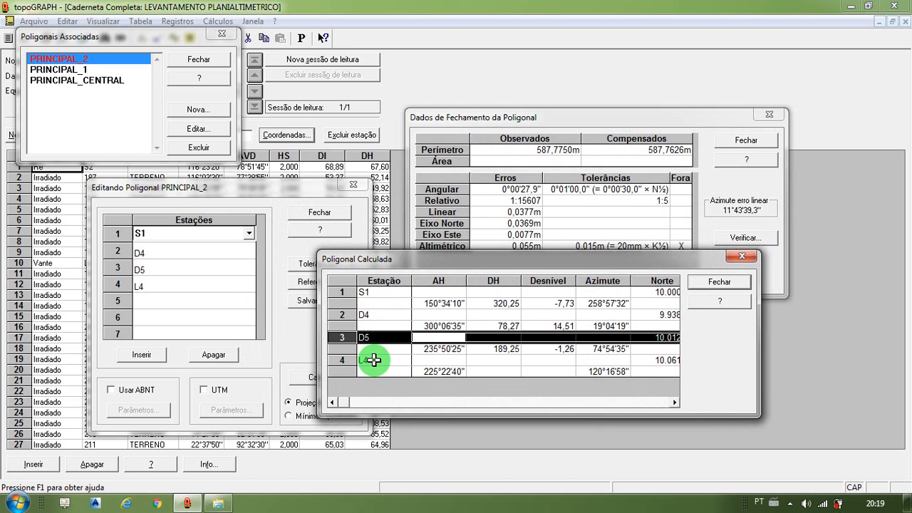
{"action": "left_click", "coordinate": [372, 360]}
{"action": "left_click", "coordinate": [720, 281]}
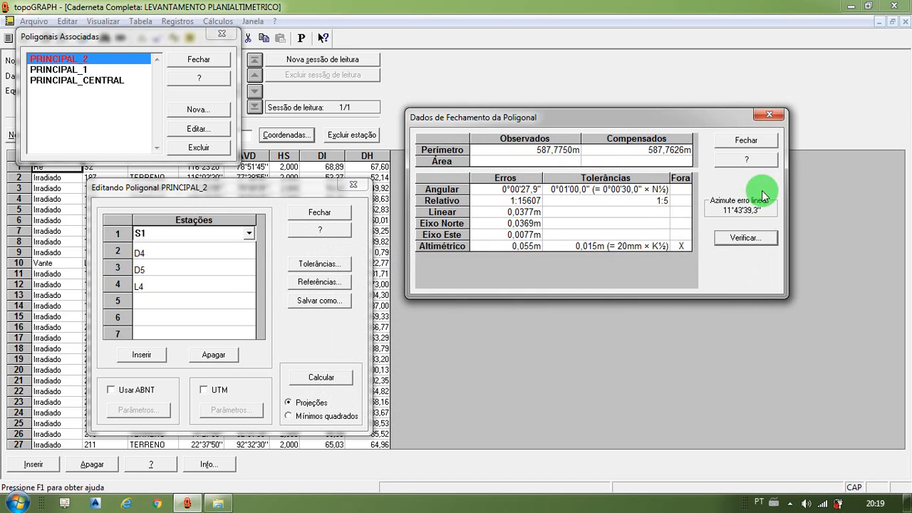
Close the PRINCIPAL_2 closure data and editor, save the edited traverse and close the list of associated traverses
{"action": "left_click", "coordinate": [758, 143]}
{"action": "left_click", "coordinate": [305, 214]}
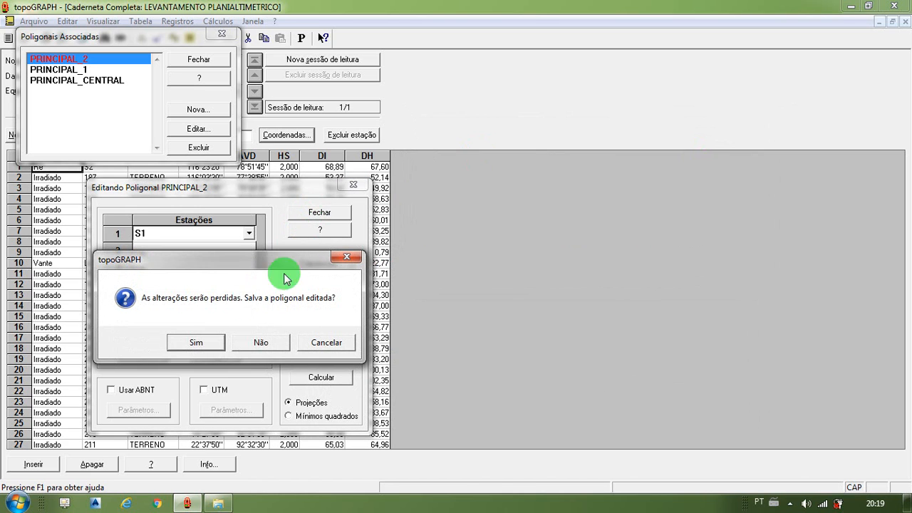
{"action": "left_click_drag", "start_coordinate": [226, 268], "coordinate": [573, 214]}
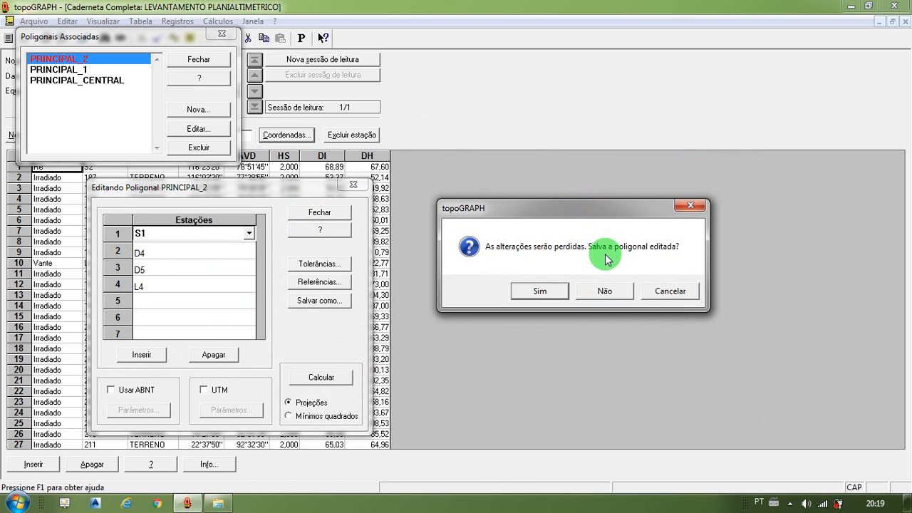
{"action": "left_click", "coordinate": [541, 292]}
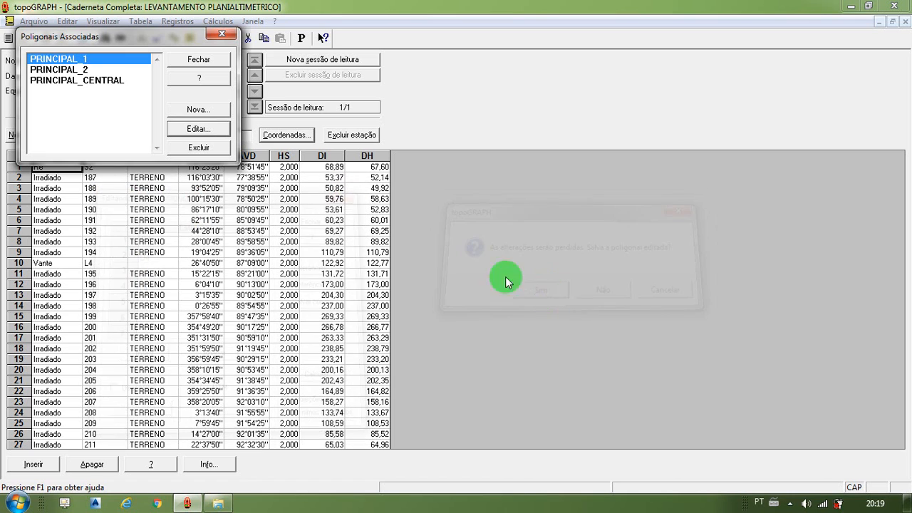
{"action": "left_click", "coordinate": [198, 62]}
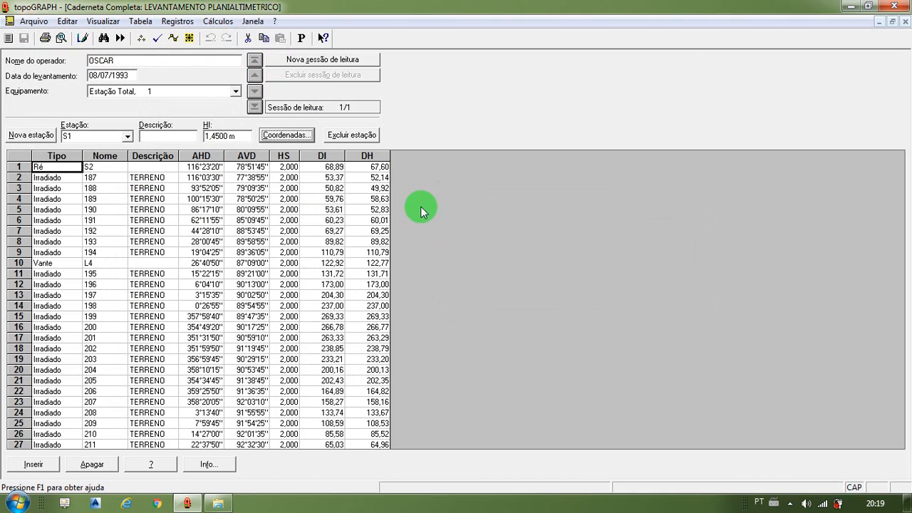
Close the field book and open the PRINCIPAL_1 traverse table from the project's Poligonais
{"action": "left_click", "coordinate": [907, 24]}
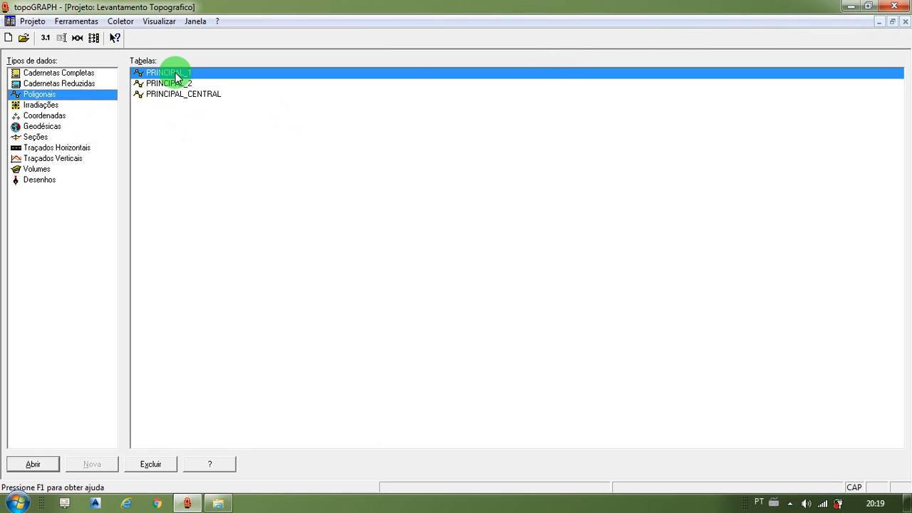
{"action": "left_click", "coordinate": [44, 105]}
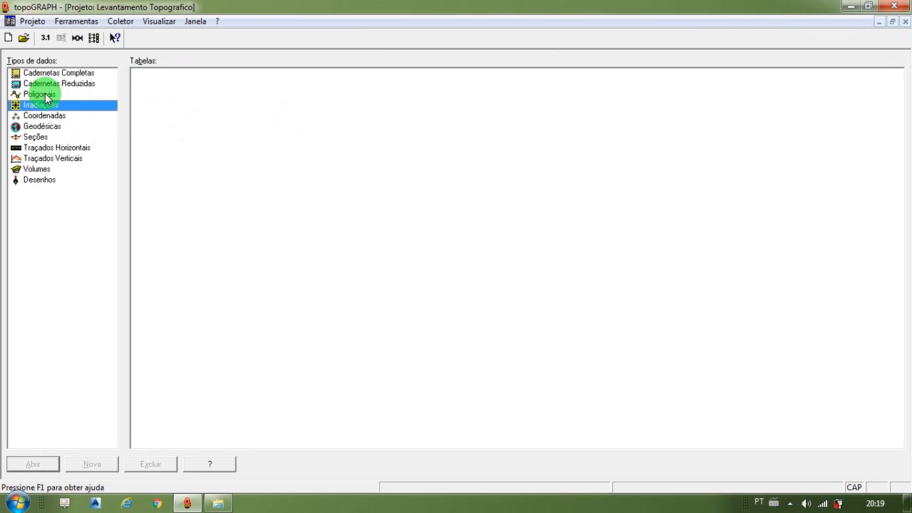
{"action": "left_click", "coordinate": [43, 94]}
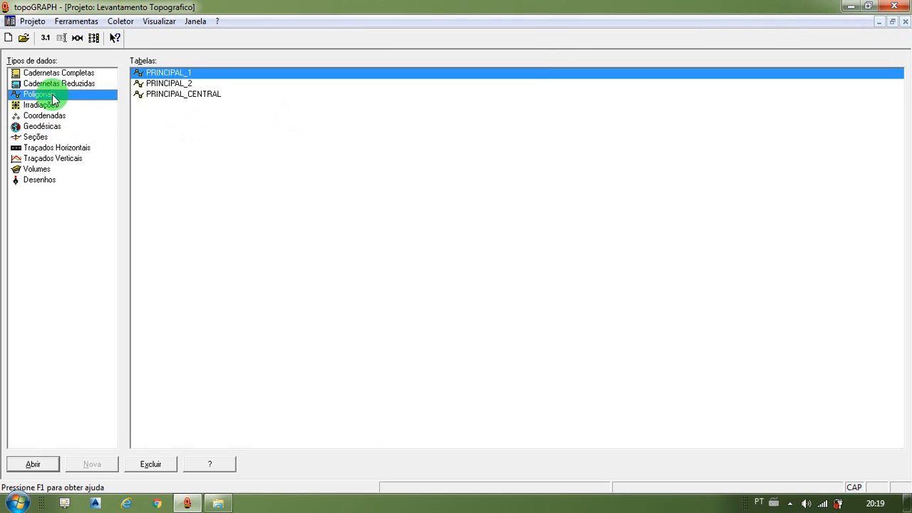
{"action": "double_click", "coordinate": [151, 80]}
{"action": "left_click", "coordinate": [477, 279]}
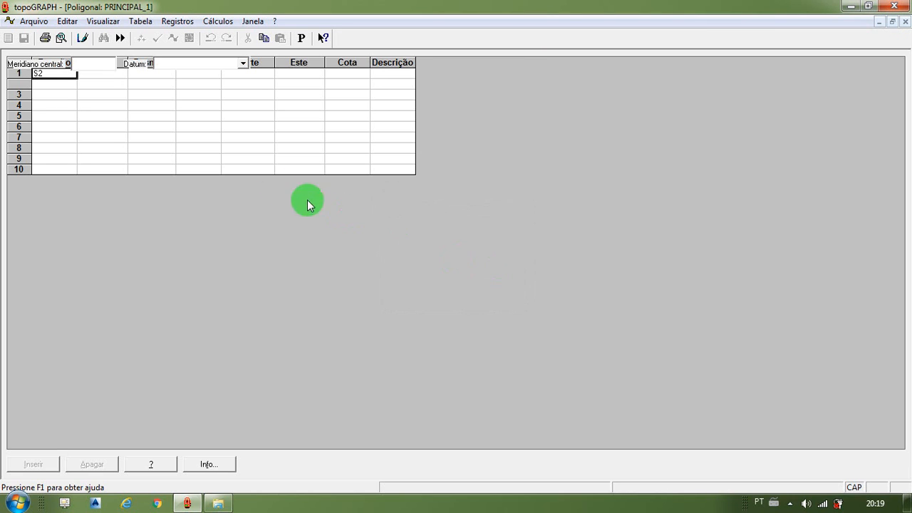
Reopen the PRINCIPAL_1 traverse table, examine its shape in the graphic view, and close both views
{"action": "left_click", "coordinate": [906, 27]}
{"action": "double_click", "coordinate": [192, 73]}
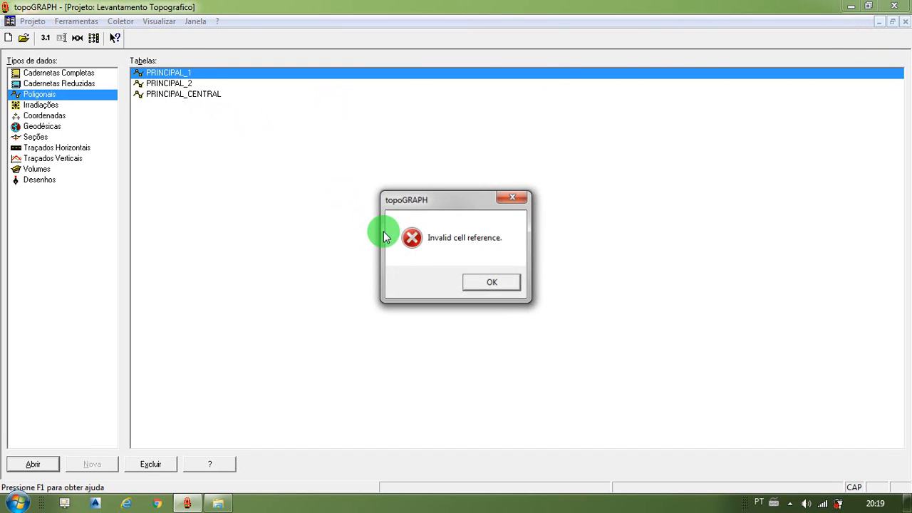
{"action": "left_click_drag", "start_coordinate": [450, 209], "coordinate": [390, 218]}
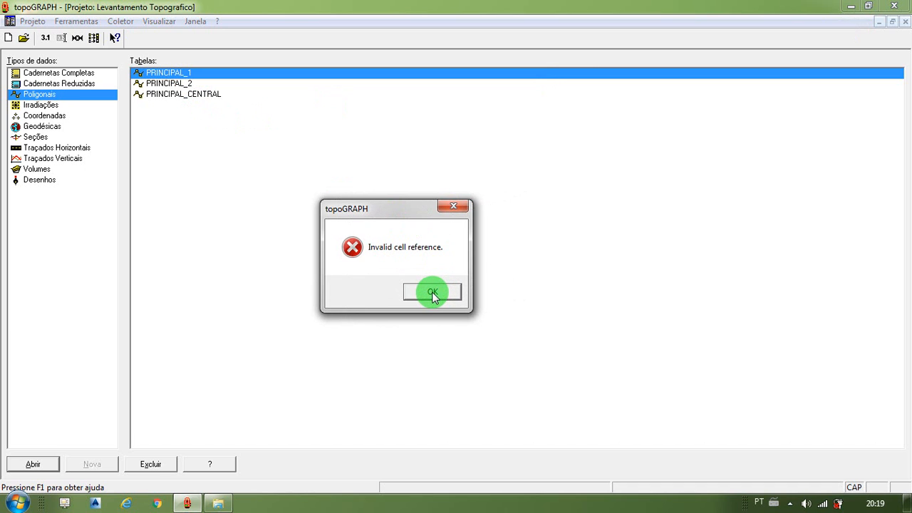
{"action": "left_click", "coordinate": [432, 291]}
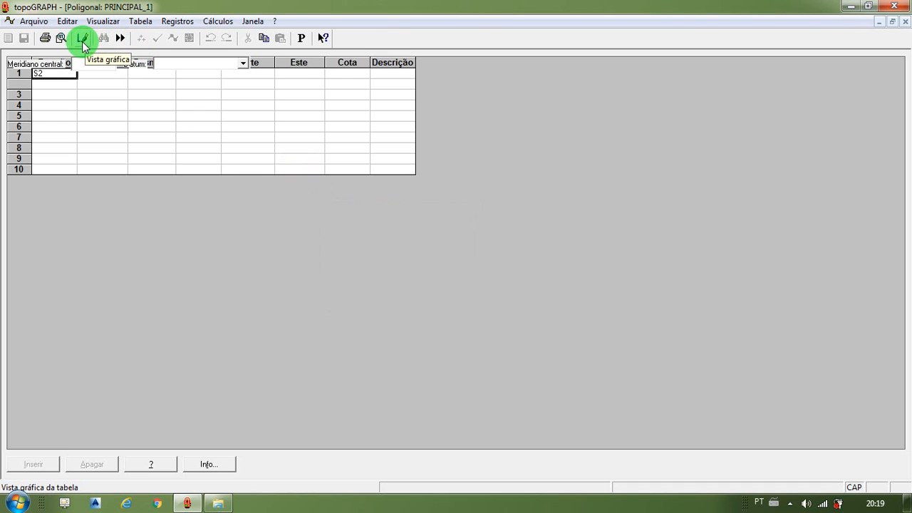
{"action": "left_click", "coordinate": [84, 43]}
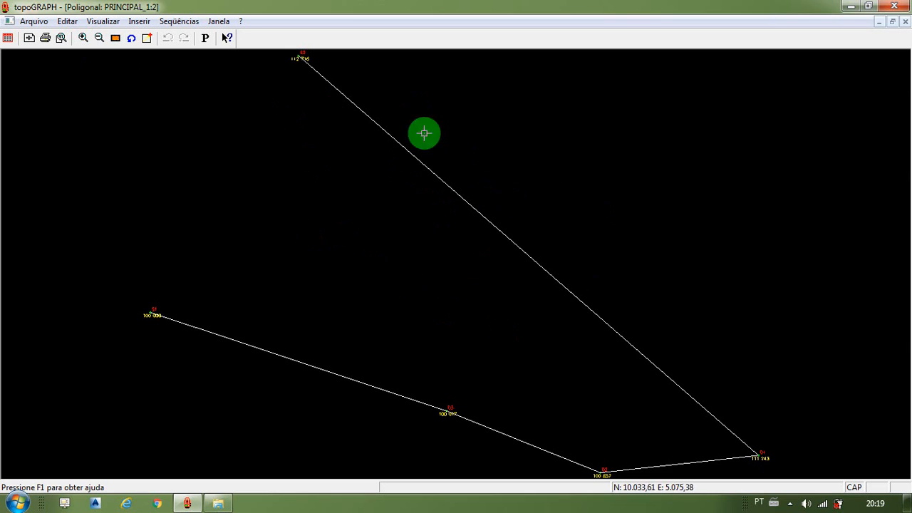
{"action": "left_click", "coordinate": [906, 23]}
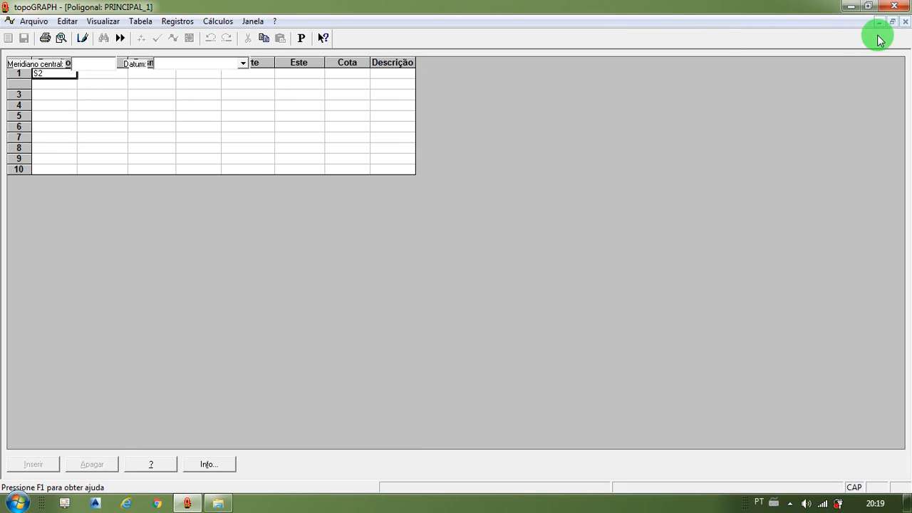
{"action": "left_click", "coordinate": [906, 22]}
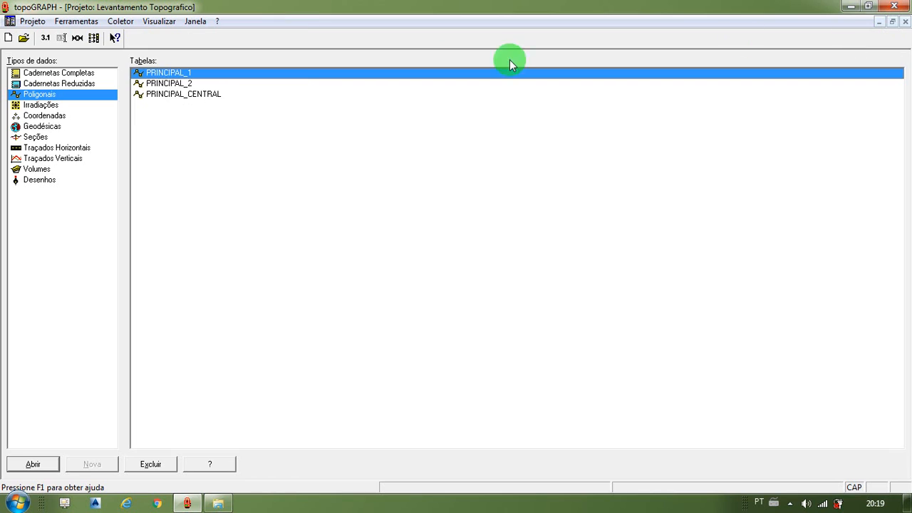
Open the PRINCIPAL_2 traverse table, examine its shape in the graphic view, and close both views
{"action": "double_click", "coordinate": [165, 88]}
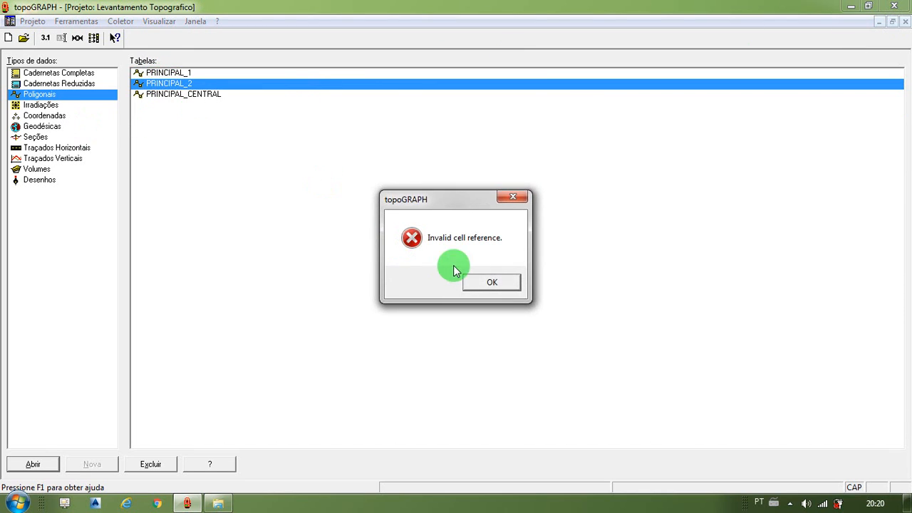
{"action": "left_click", "coordinate": [491, 281]}
{"action": "left_click", "coordinate": [83, 39]}
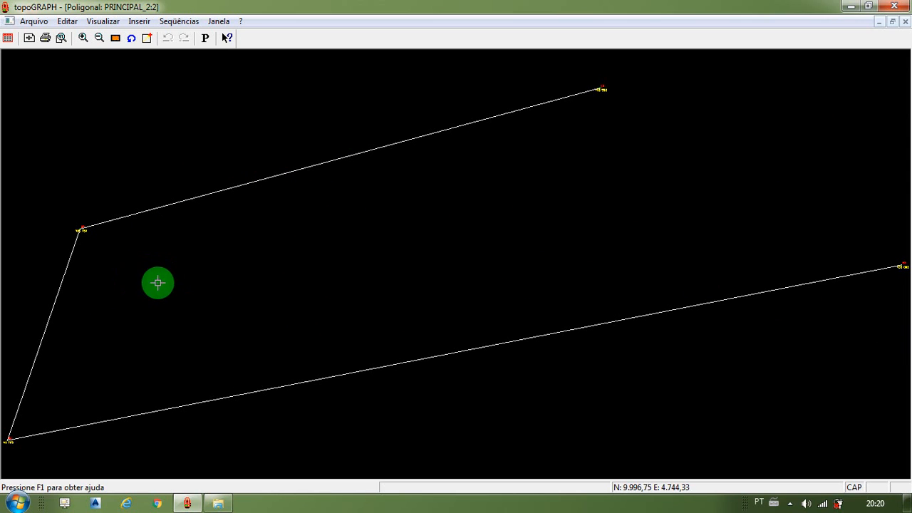
{"action": "left_click", "coordinate": [906, 23]}
{"action": "left_click", "coordinate": [906, 23]}
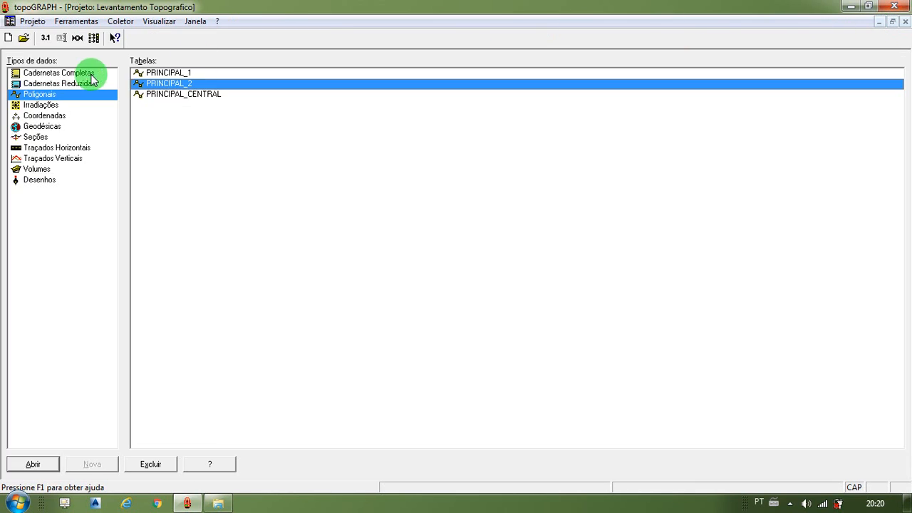
Open the PRINCIPAL_CENTRAL traverse table, examine its shape in the graphic view, and close both views
{"action": "double_click", "coordinate": [153, 94]}
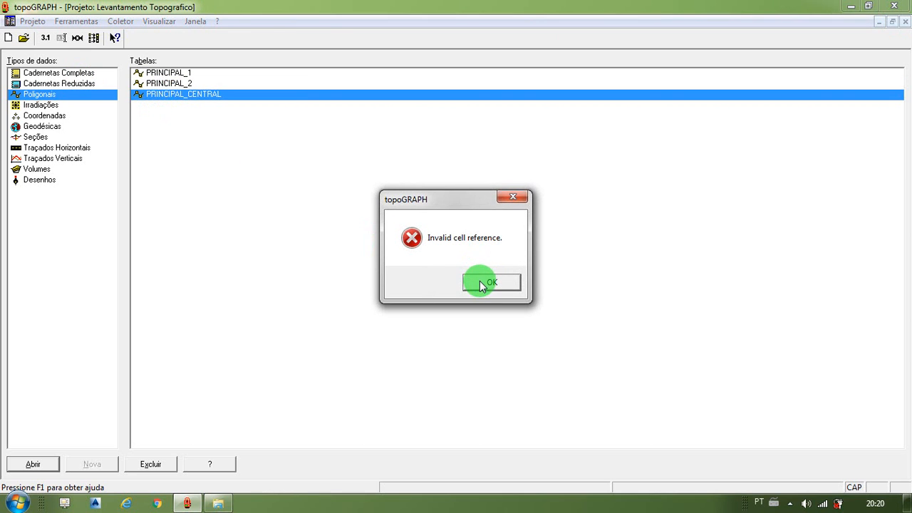
{"action": "left_click", "coordinate": [481, 285]}
{"action": "left_click", "coordinate": [87, 38]}
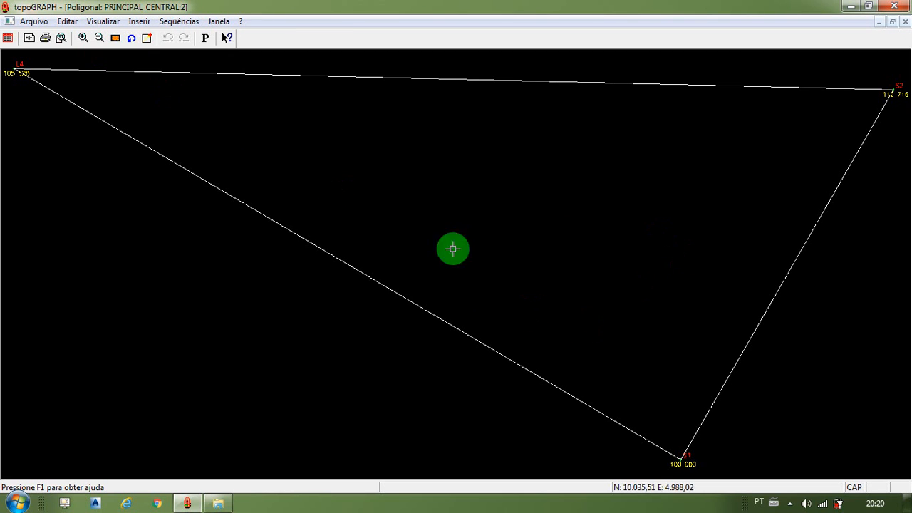
{"action": "left_click", "coordinate": [905, 22]}
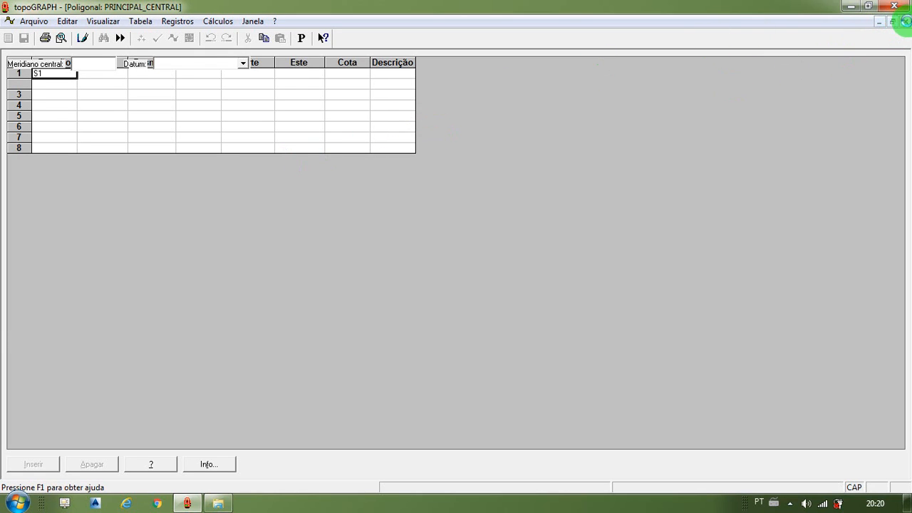
{"action": "left_click", "coordinate": [905, 21]}
Open the LEVANTAMENTO PLANIALTIMETRICO field book from the project's Cadernetas Completas
{"action": "left_click", "coordinate": [77, 73]}
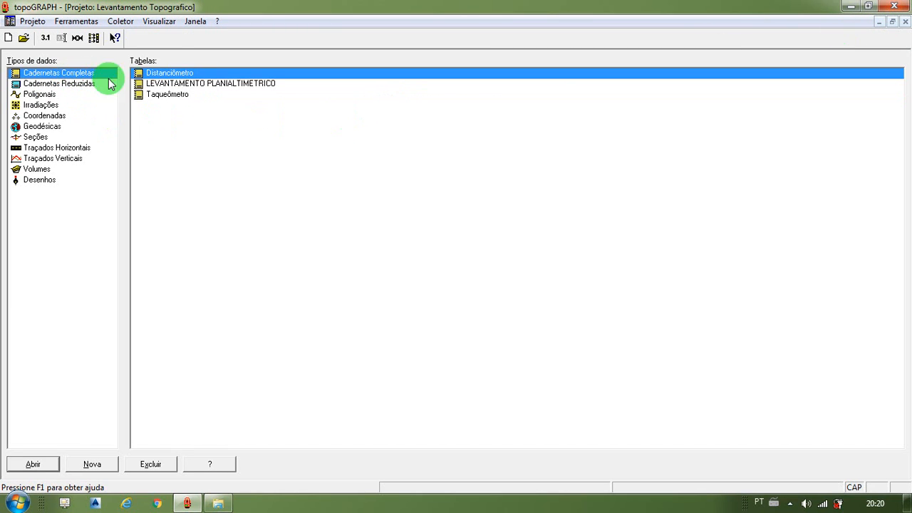
{"action": "left_click", "coordinate": [225, 84]}
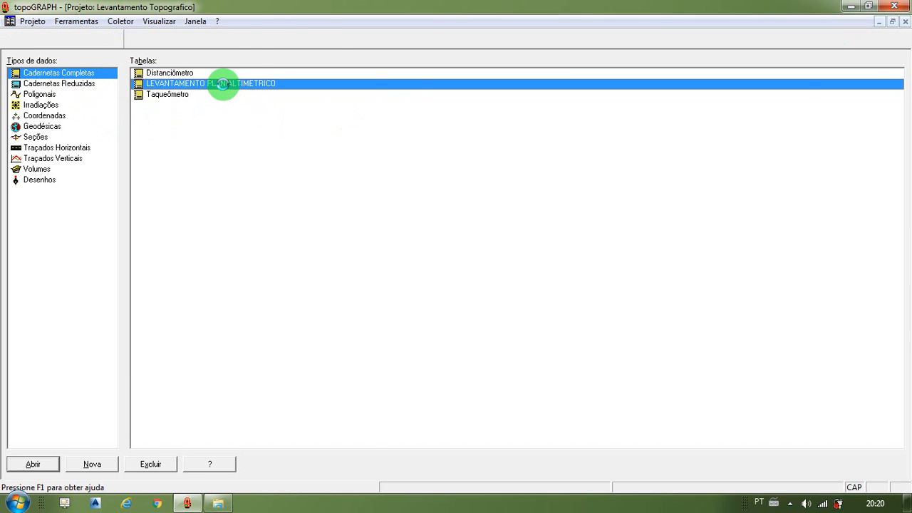
{"action": "double_click", "coordinate": [223, 83]}
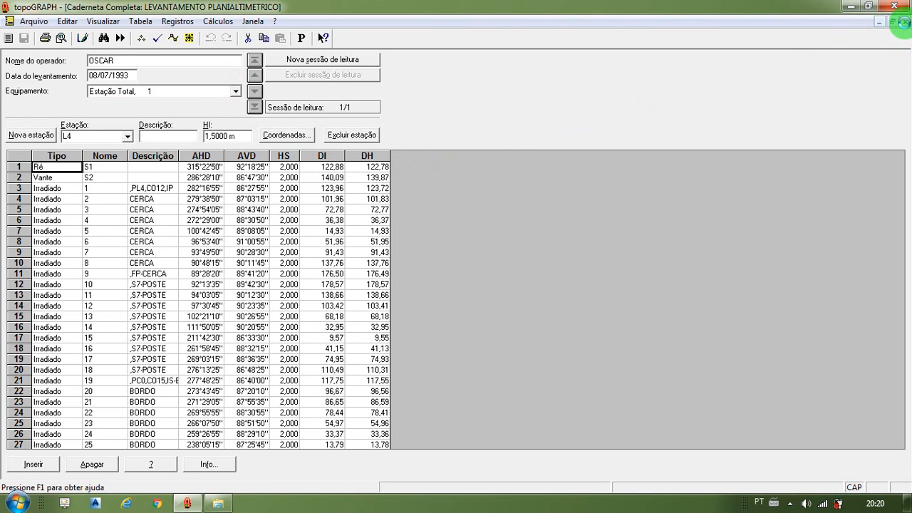
{"action": "left_click", "coordinate": [904, 22]}
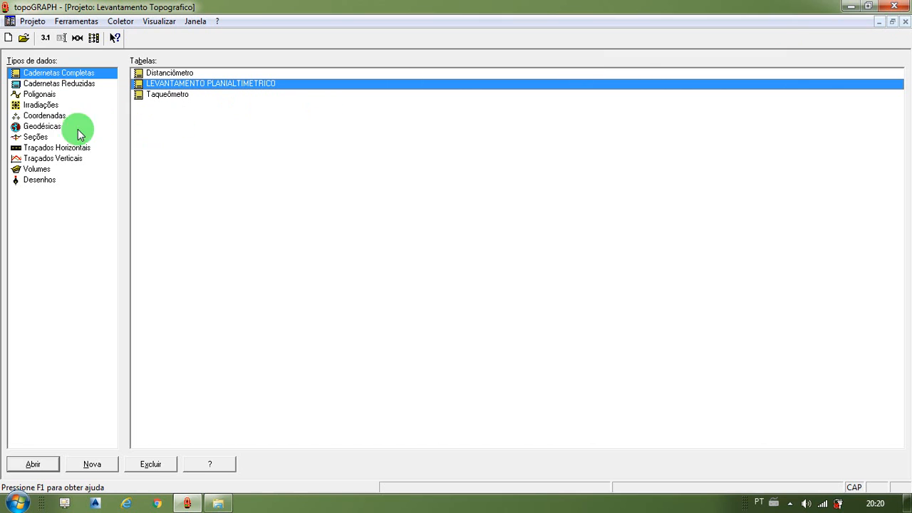
{"action": "double_click", "coordinate": [171, 87]}
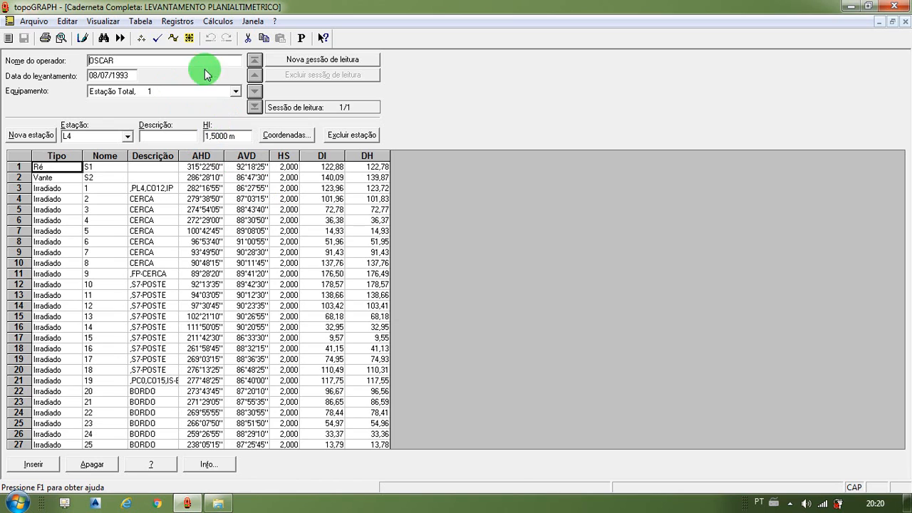
Calculate the field book's coordinates and save them as COORDENADAS POLIGONAIS
{"action": "left_click", "coordinate": [217, 22]}
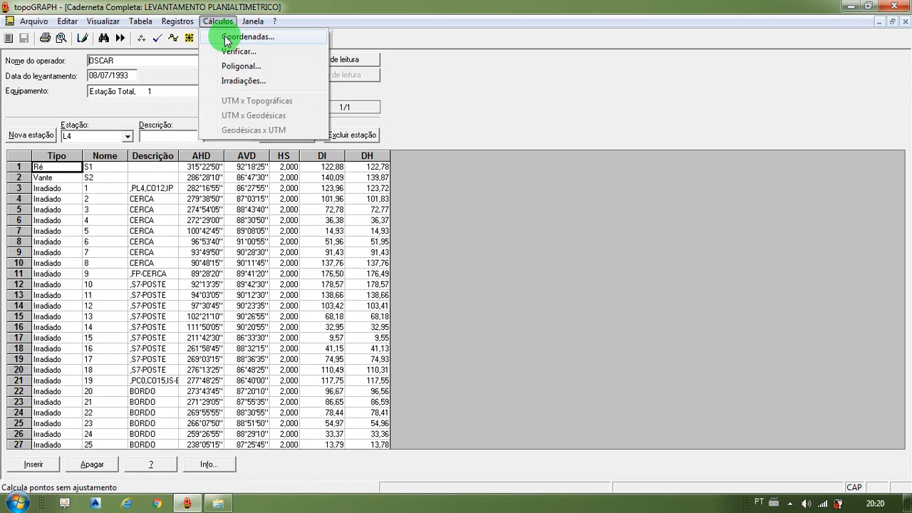
{"action": "left_click", "coordinate": [226, 38]}
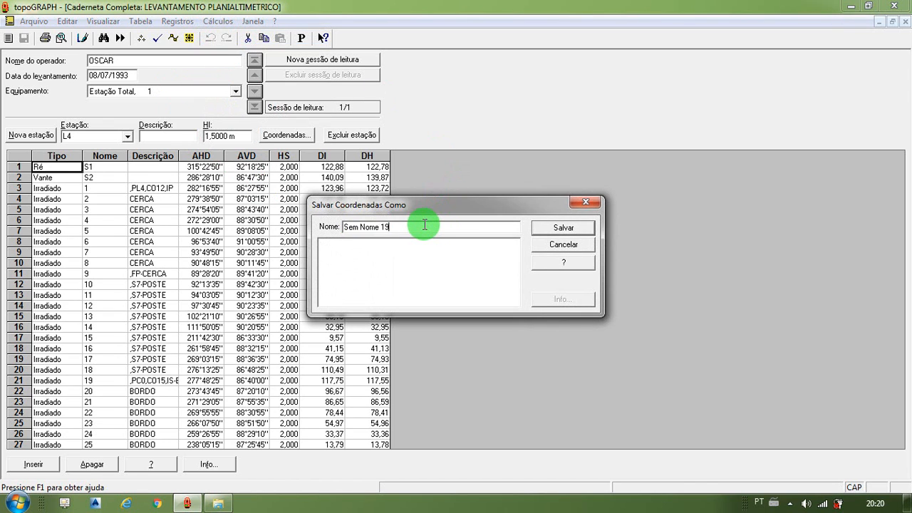
{"action": "left_click_drag", "start_coordinate": [424, 225], "coordinate": [314, 222]}
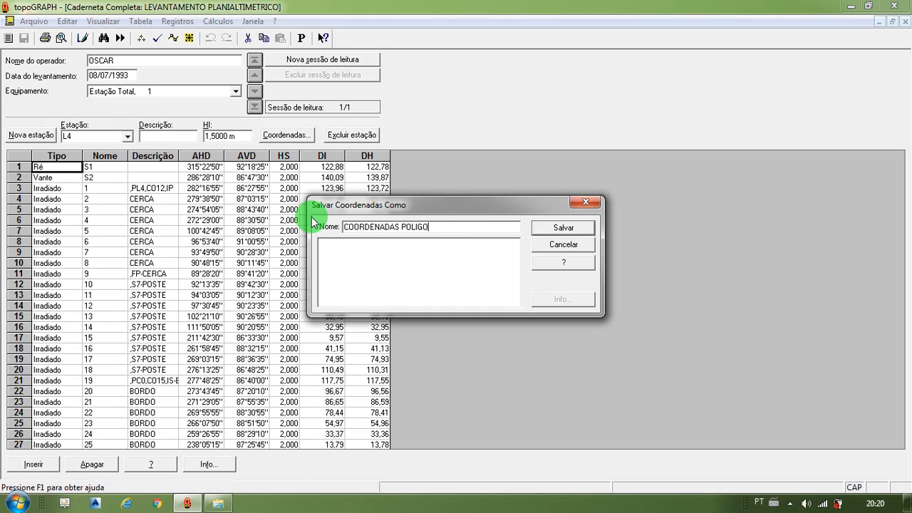
{"action": "type", "text": "S"}
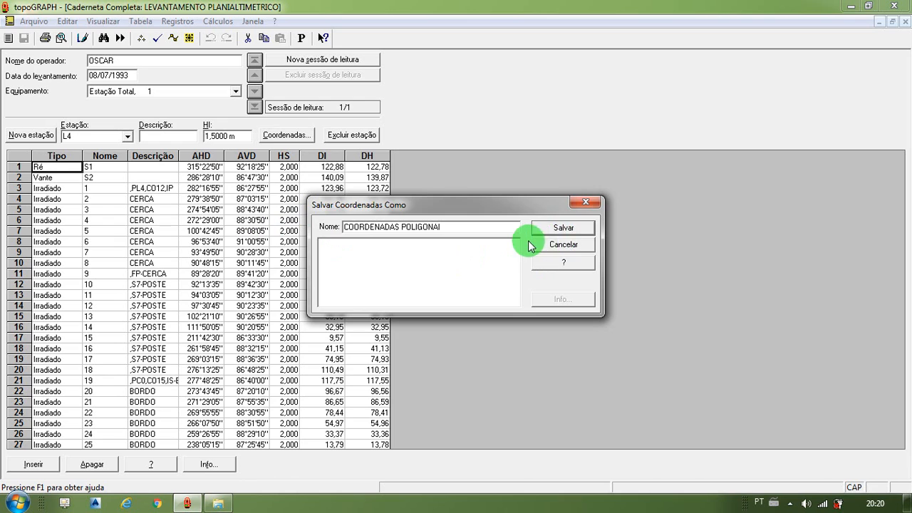
{"action": "left_click", "coordinate": [563, 228]}
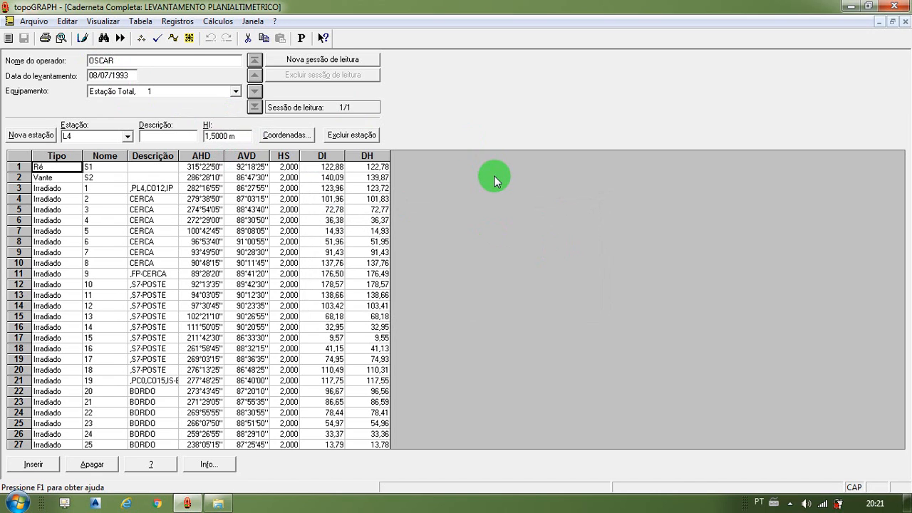
Close the field book and examine the COORDENADAS POLIGONAIS table and its points in the graphic view
{"action": "left_click", "coordinate": [906, 21]}
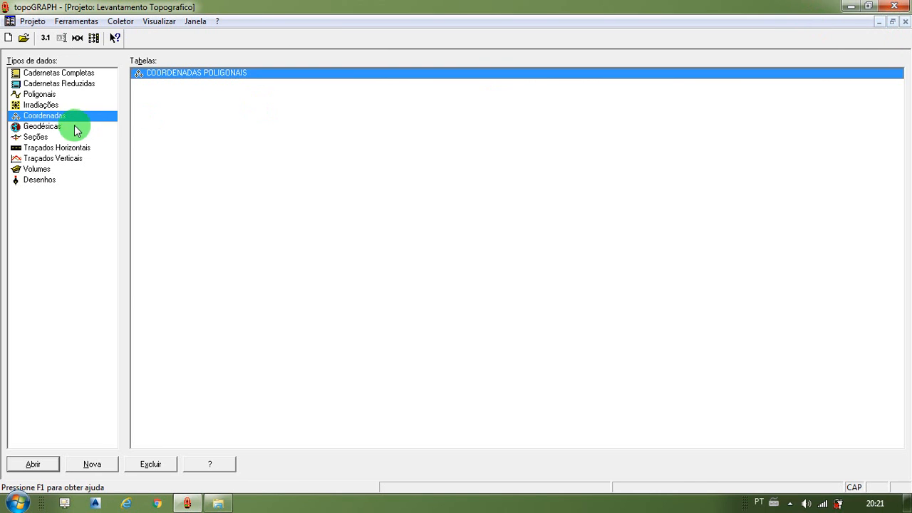
{"action": "double_click", "coordinate": [184, 75]}
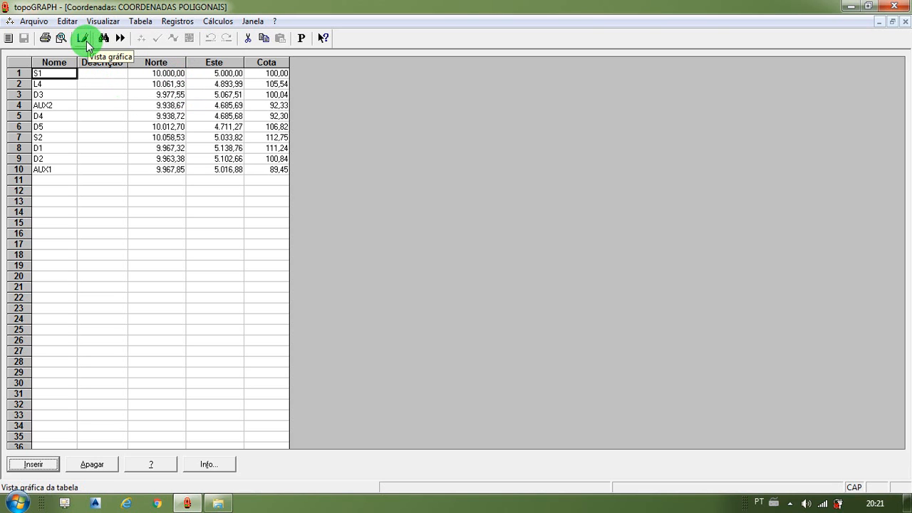
{"action": "left_click", "coordinate": [83, 39]}
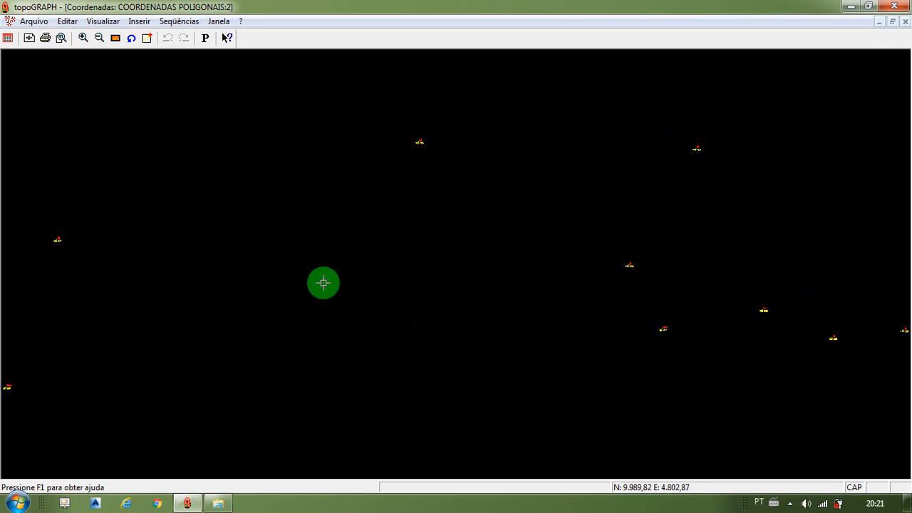
{"action": "left_click", "coordinate": [905, 22]}
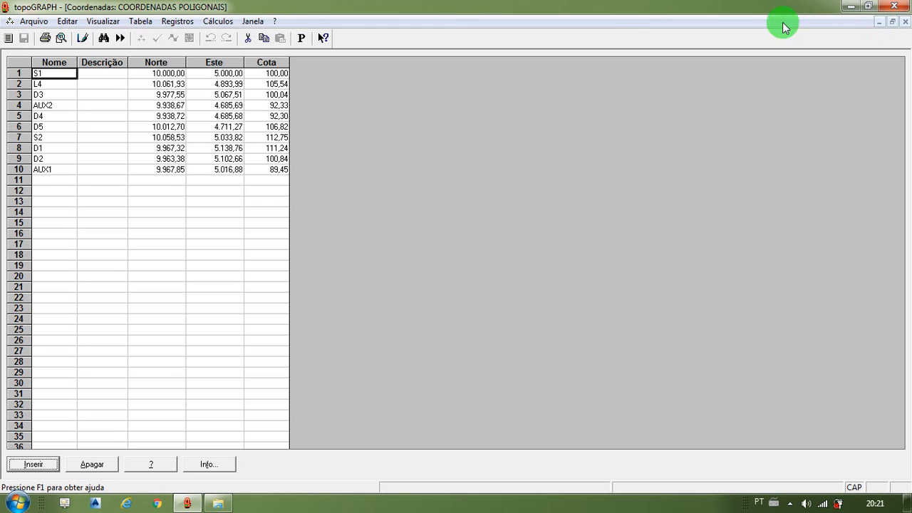
{"action": "left_click", "coordinate": [905, 23]}
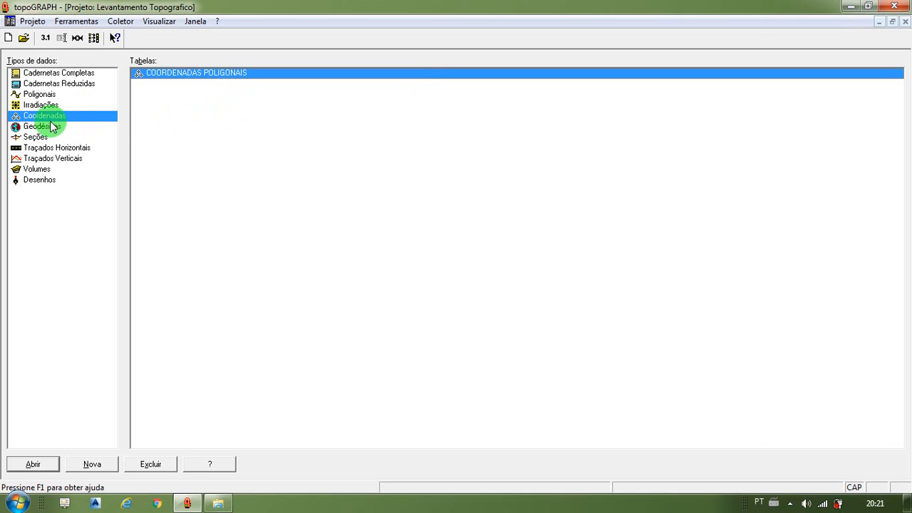
Open the LEVANTAMENTO PLANIALTIMETRICO field book from the Cadernetas Completas and start its irradiations calculation
{"action": "left_click", "coordinate": [60, 74]}
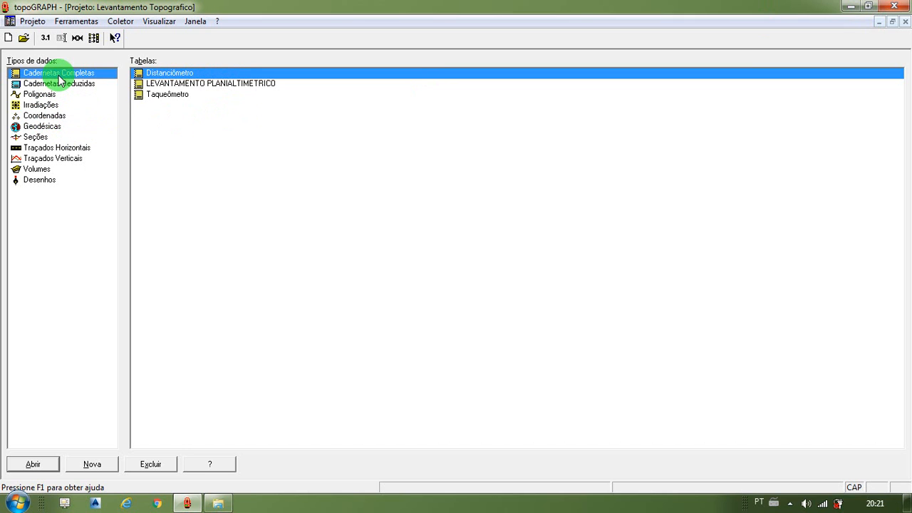
{"action": "double_click", "coordinate": [198, 85]}
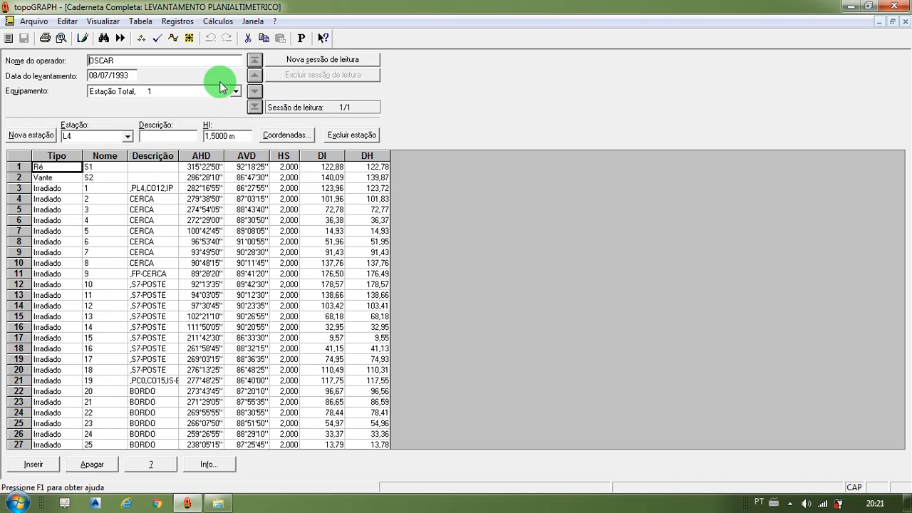
{"action": "left_click", "coordinate": [219, 21]}
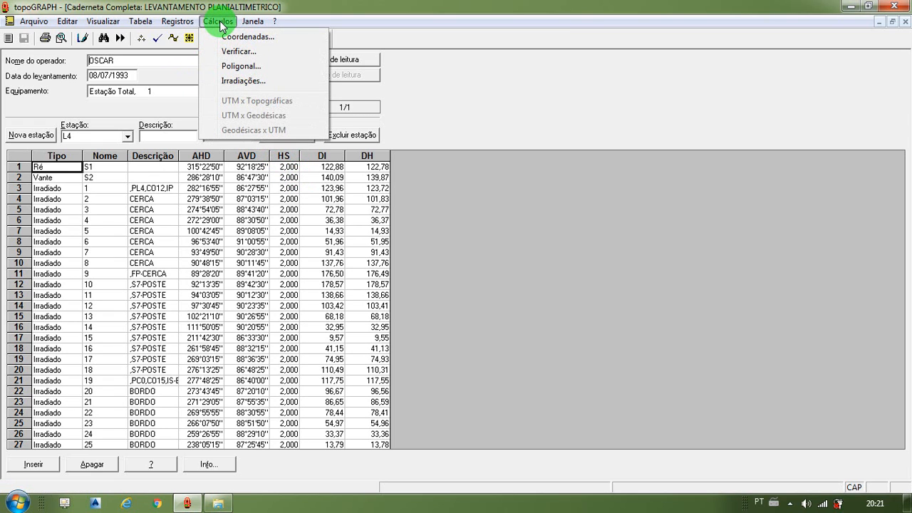
{"action": "left_click", "coordinate": [237, 82]}
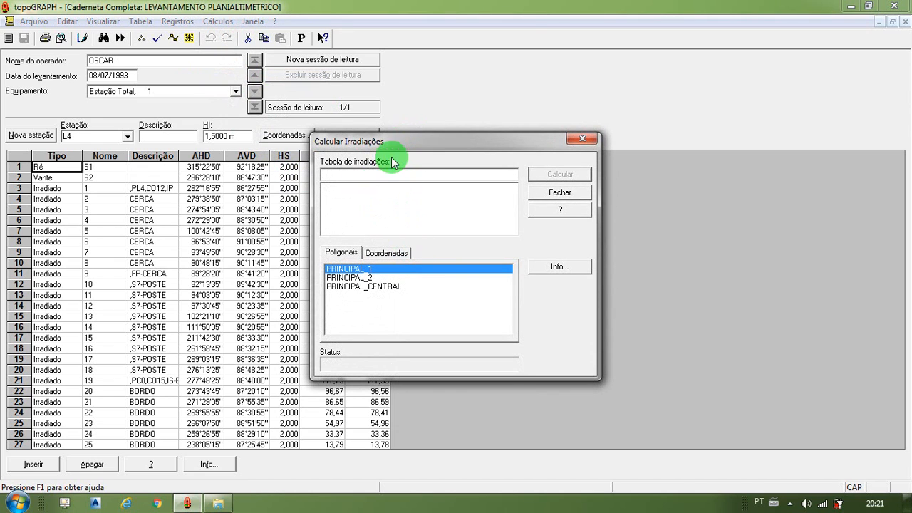
Calculate the irradiations of traverse PRINCIPAL_1 into the table IRRADIAÇÕES_1, continuing past every station not found
{"action": "left_click", "coordinate": [370, 285]}
{"action": "left_click", "coordinate": [359, 277]}
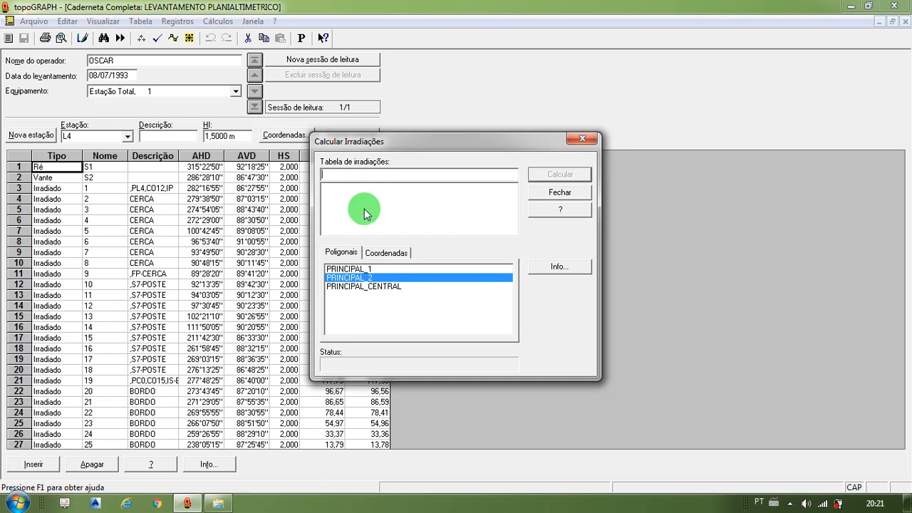
{"action": "left_click", "coordinate": [360, 270]}
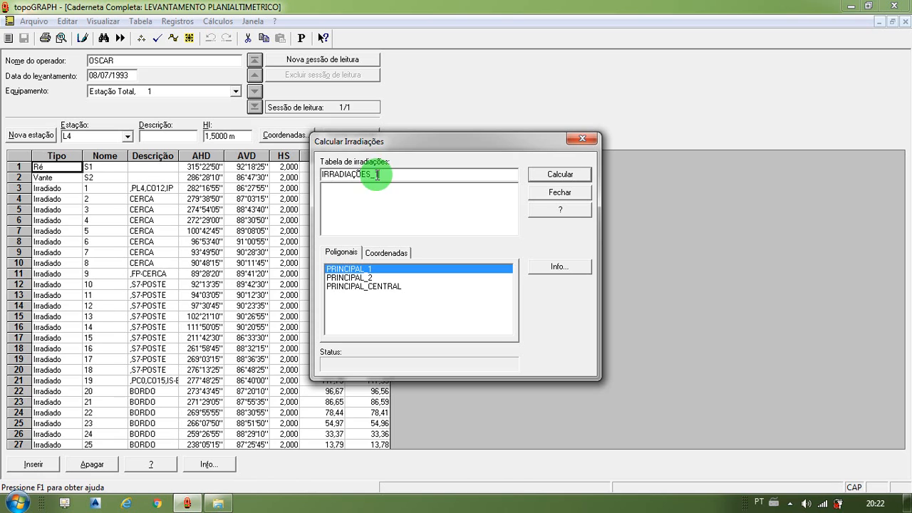
{"action": "left_click", "coordinate": [561, 175]}
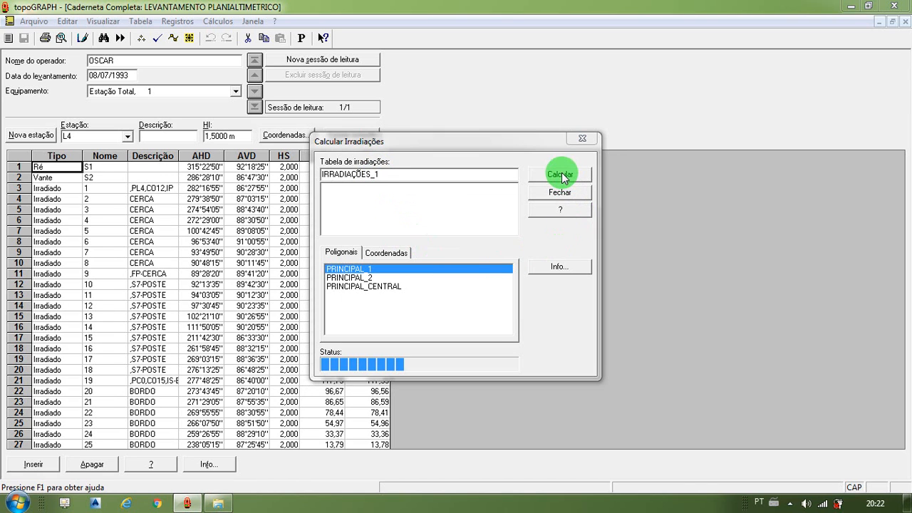
{"action": "left_click_drag", "start_coordinate": [470, 223], "coordinate": [750, 237]}
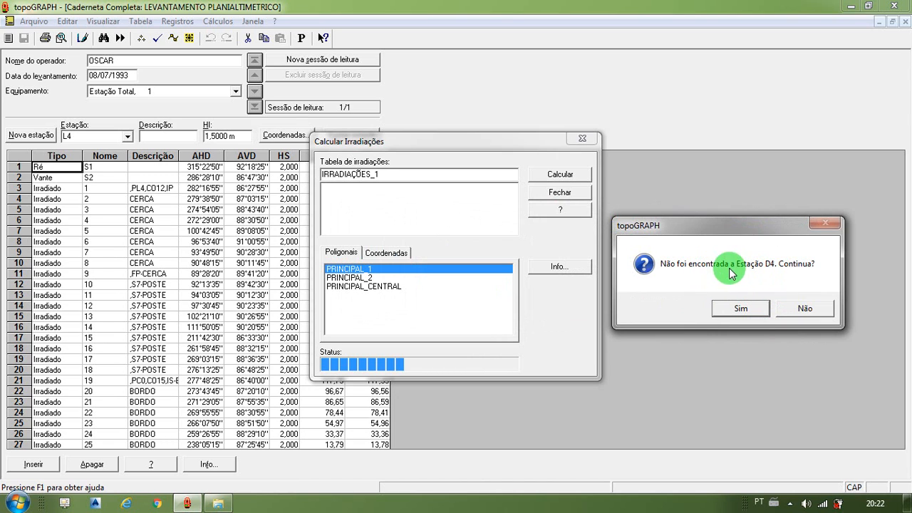
{"action": "left_click", "coordinate": [737, 312]}
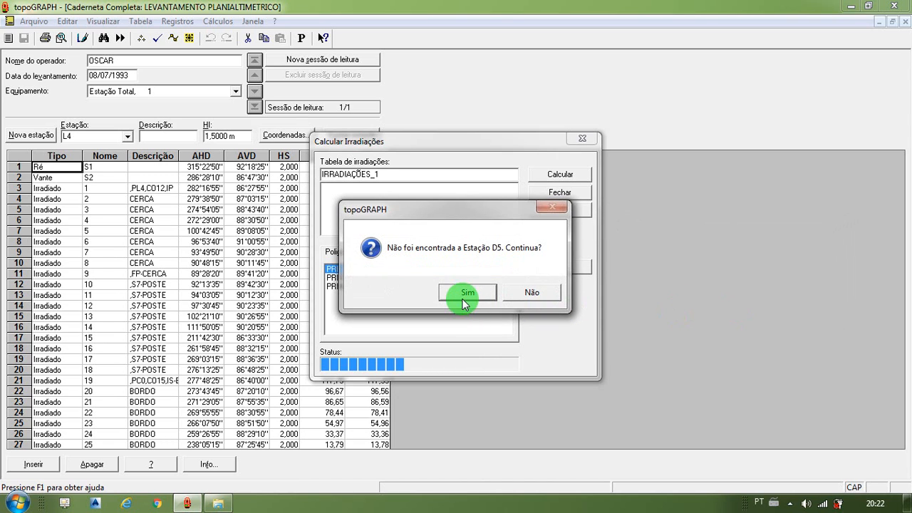
{"action": "left_click", "coordinate": [464, 293]}
{"action": "left_click", "coordinate": [467, 293]}
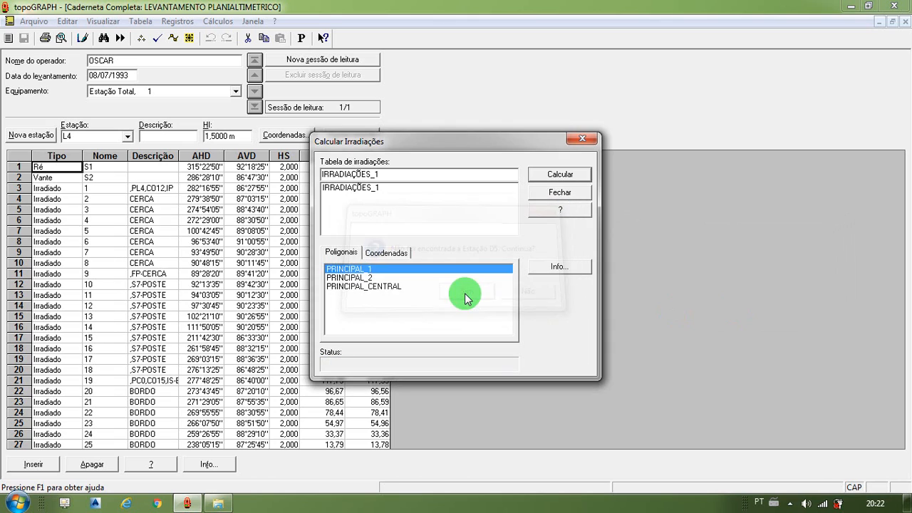
Calculate the irradiations of traverse PRINCIPAL_2 into the table IRRADIAÇÕES_2, continuing past every station not found
{"action": "left_click", "coordinate": [396, 174]}
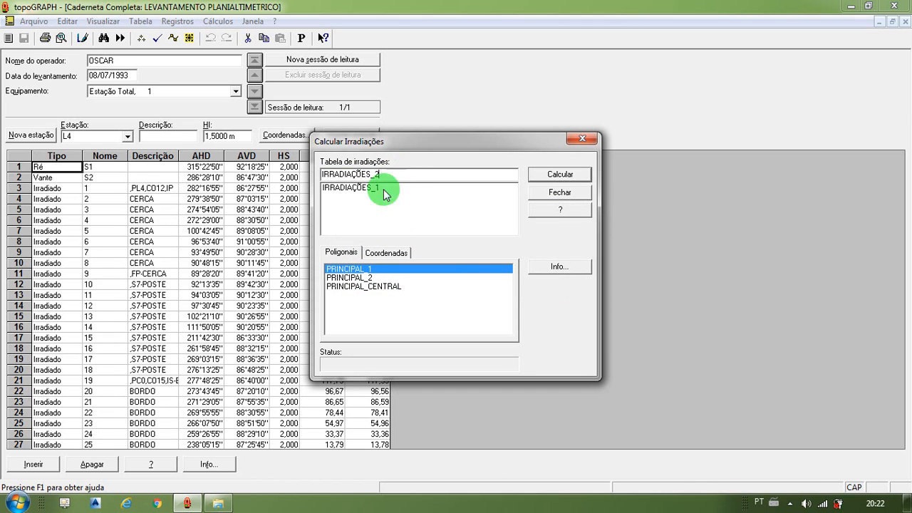
{"action": "left_click", "coordinate": [370, 279]}
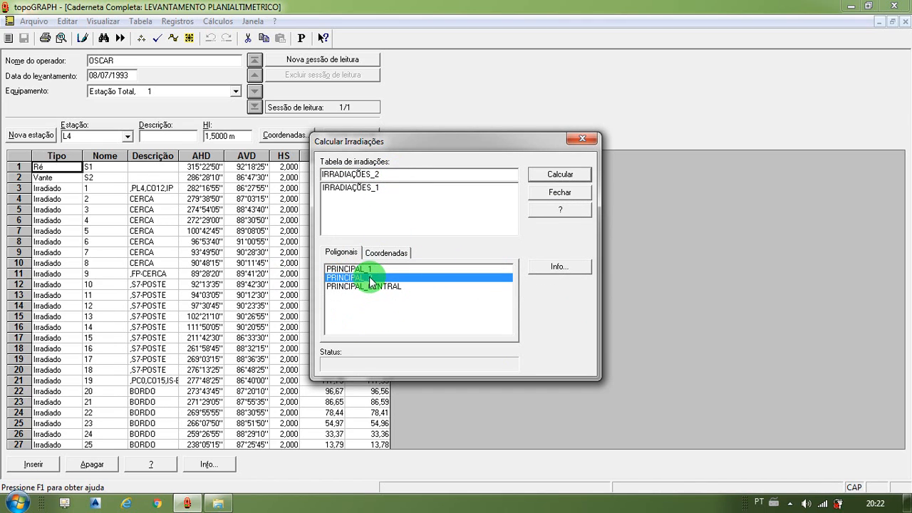
{"action": "left_click", "coordinate": [557, 172]}
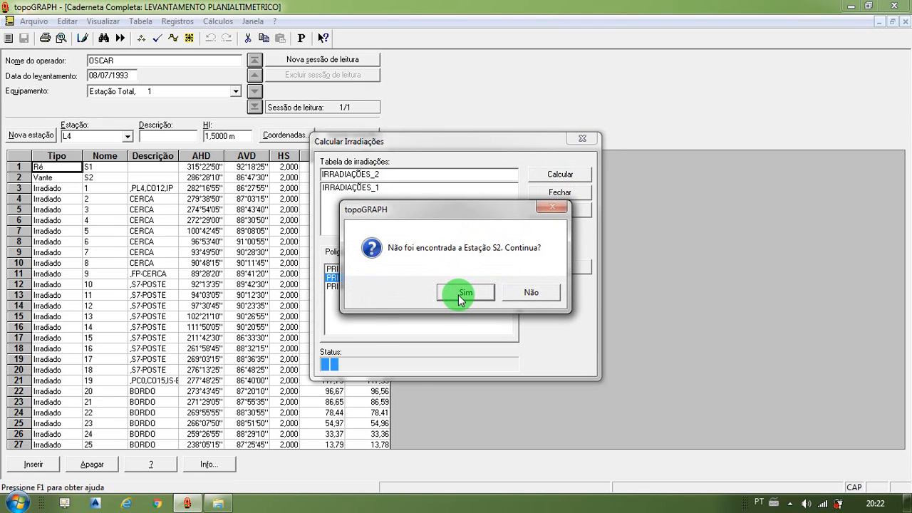
{"action": "left_click", "coordinate": [458, 295]}
{"action": "left_click", "coordinate": [458, 295]}
{"action": "left_click", "coordinate": [458, 295]}
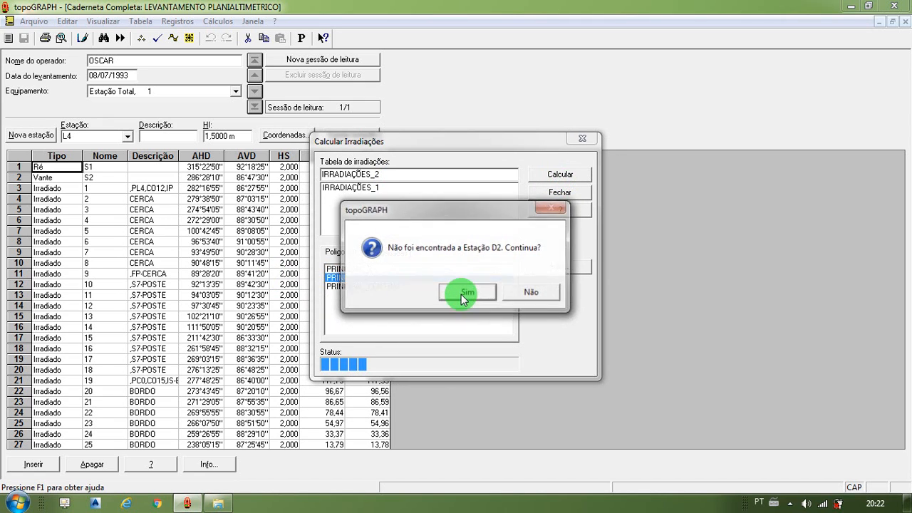
{"action": "left_click", "coordinate": [459, 295]}
{"action": "left_click", "coordinate": [461, 296]}
{"action": "left_click", "coordinate": [461, 297]}
{"action": "left_click", "coordinate": [461, 296]}
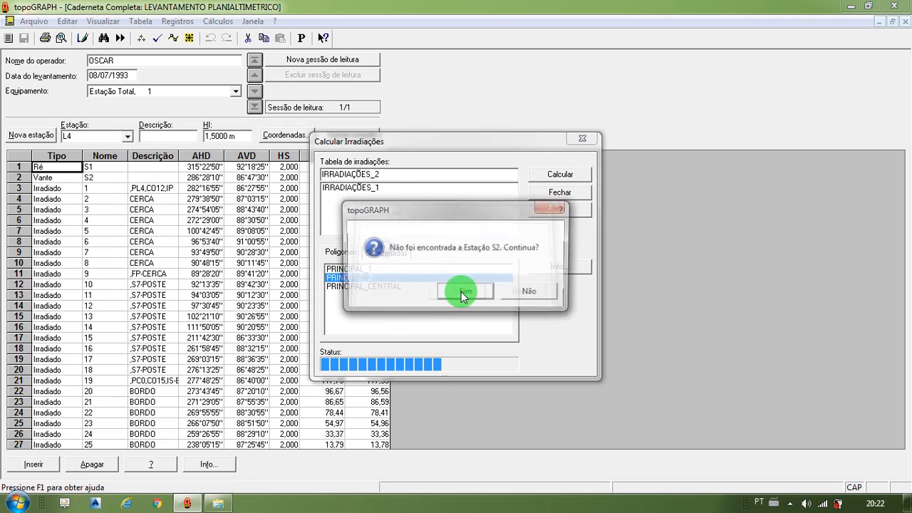
{"action": "left_click", "coordinate": [461, 297]}
{"action": "left_click", "coordinate": [461, 297]}
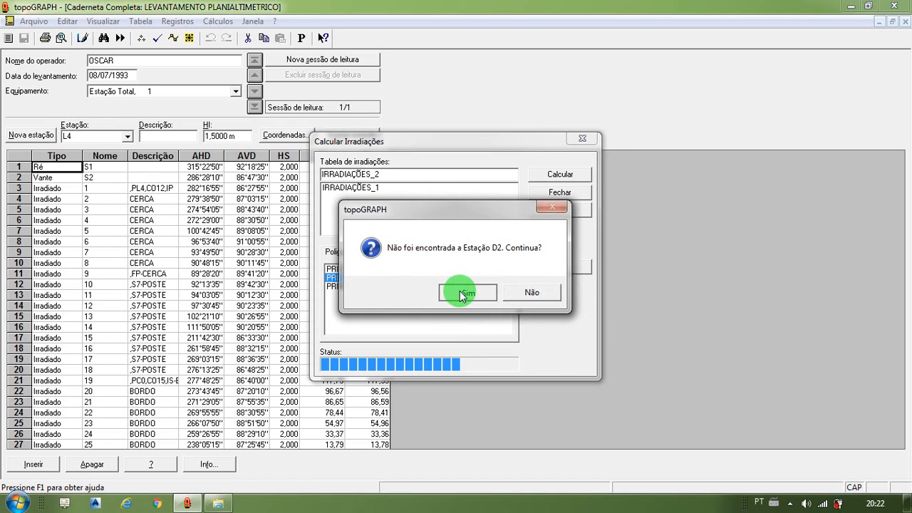
{"action": "left_click", "coordinate": [461, 297]}
{"action": "left_click", "coordinate": [461, 297]}
{"action": "left_click", "coordinate": [461, 296]}
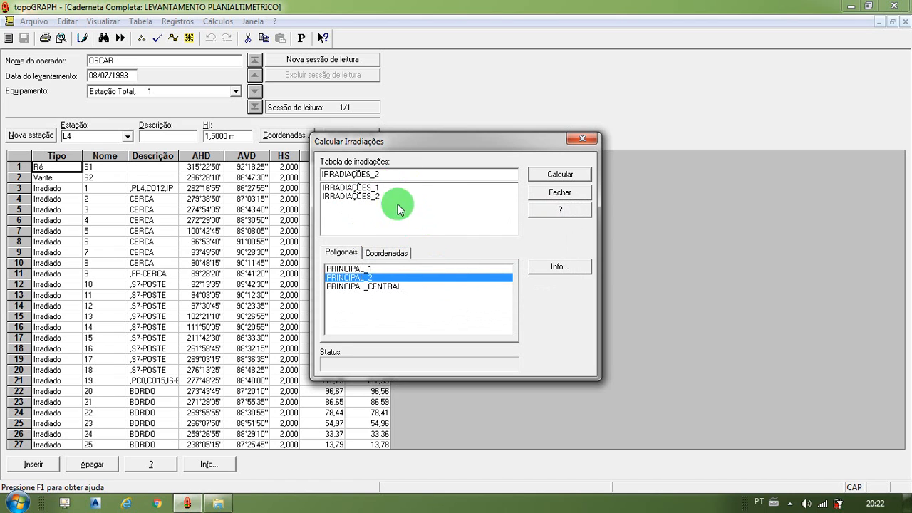
Calculate the irradiations of traverse PRINCIPAL_CENTRAL into the table IRRADIAÇÕES_POLIGONAL CENTRAL, continuing past every station not found
{"action": "left_click", "coordinate": [360, 288]}
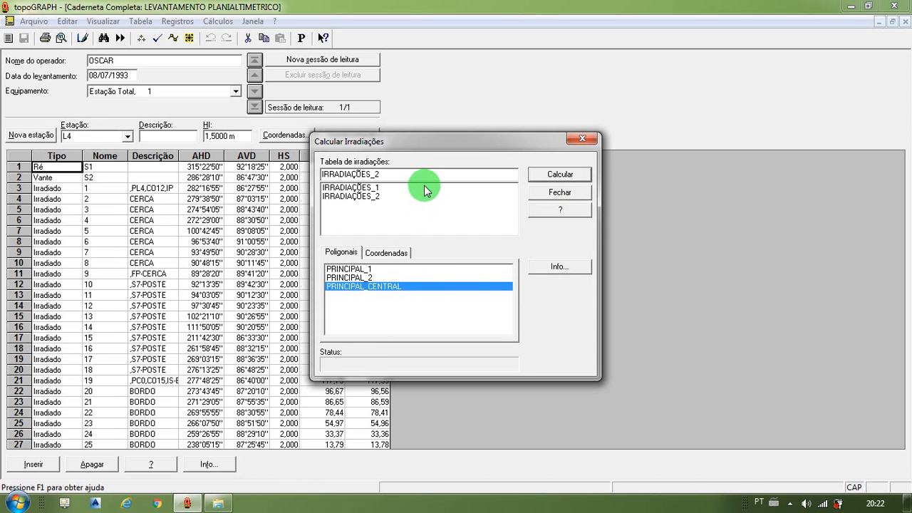
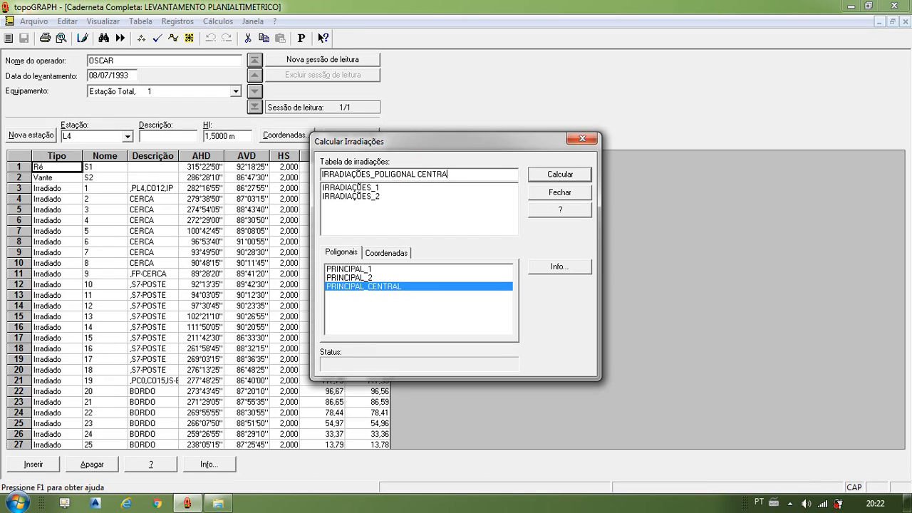
{"action": "left_click", "coordinate": [566, 174]}
{"action": "left_click", "coordinate": [467, 293]}
{"action": "left_click", "coordinate": [466, 295]}
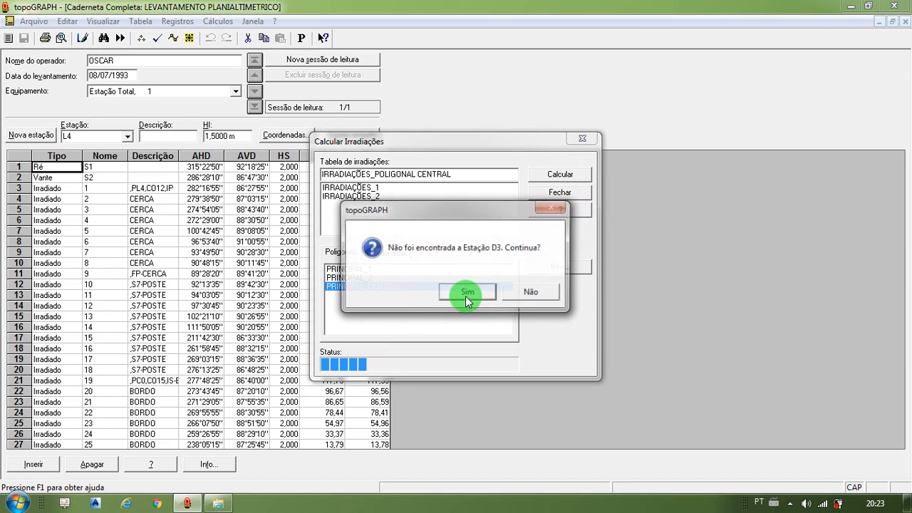
{"action": "left_click", "coordinate": [465, 296]}
{"action": "left_click", "coordinate": [465, 296]}
{"action": "left_click", "coordinate": [466, 295]}
{"action": "left_click", "coordinate": [465, 295]}
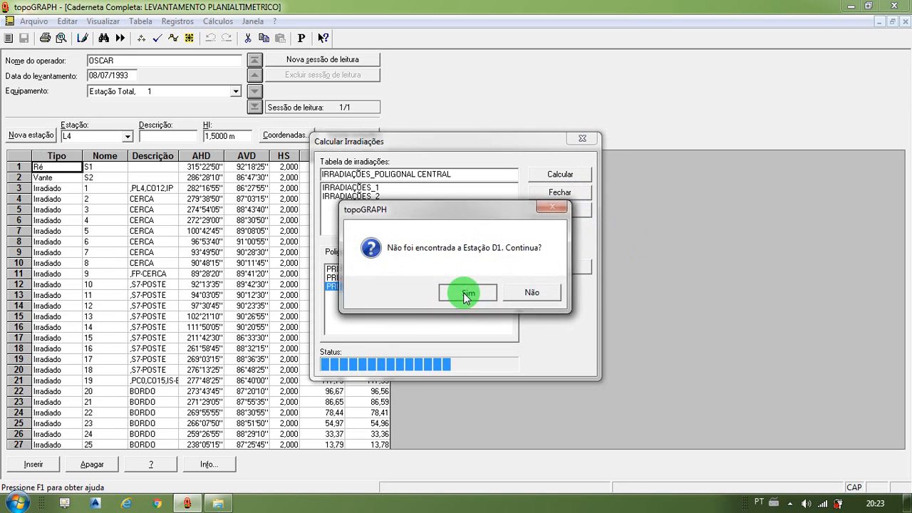
{"action": "left_click", "coordinate": [465, 295]}
{"action": "left_click", "coordinate": [464, 293]}
{"action": "left_click", "coordinate": [464, 294]}
{"action": "left_click", "coordinate": [464, 294]}
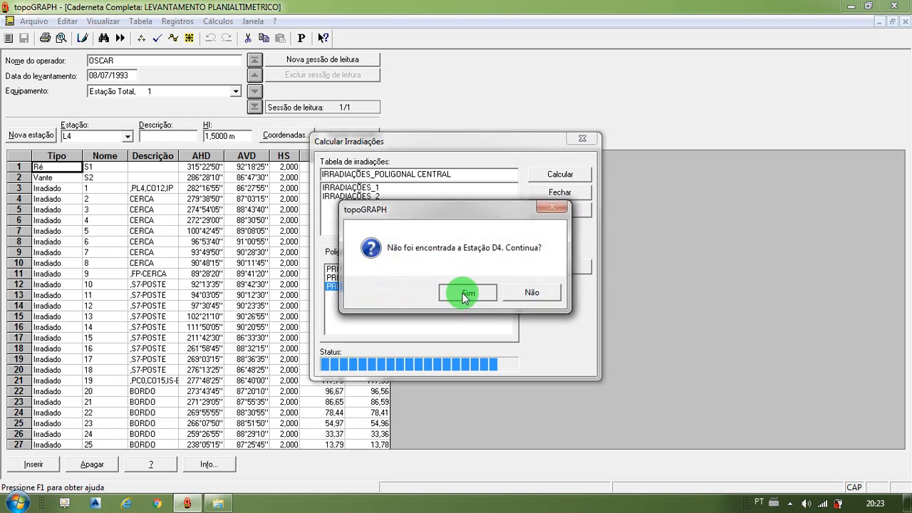
{"action": "left_click", "coordinate": [460, 291]}
{"action": "left_click", "coordinate": [457, 291]}
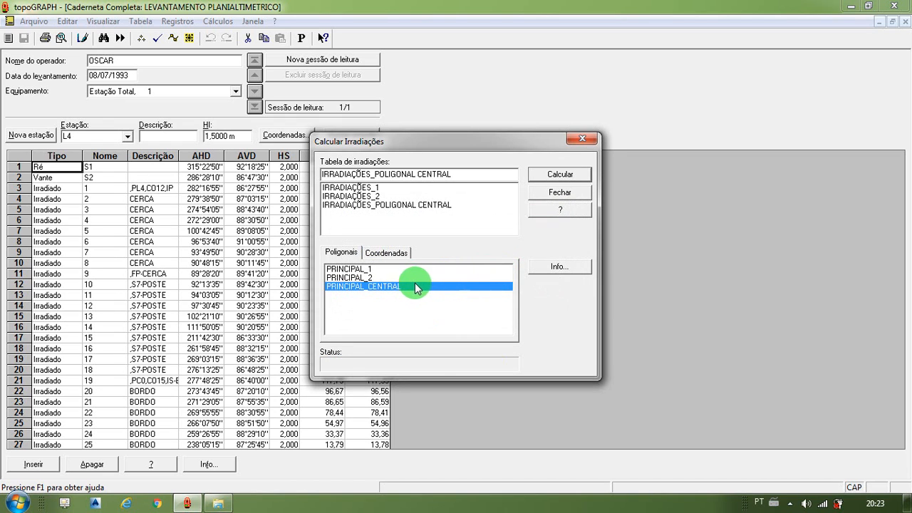
Recalculate the irradiations from the COORDENADAS POLIGONAIS coordinates, overwriting the IRRADIAÇÕES_POLIGONAL CENTRAL table, and close the calculation
{"action": "left_click", "coordinate": [389, 251]}
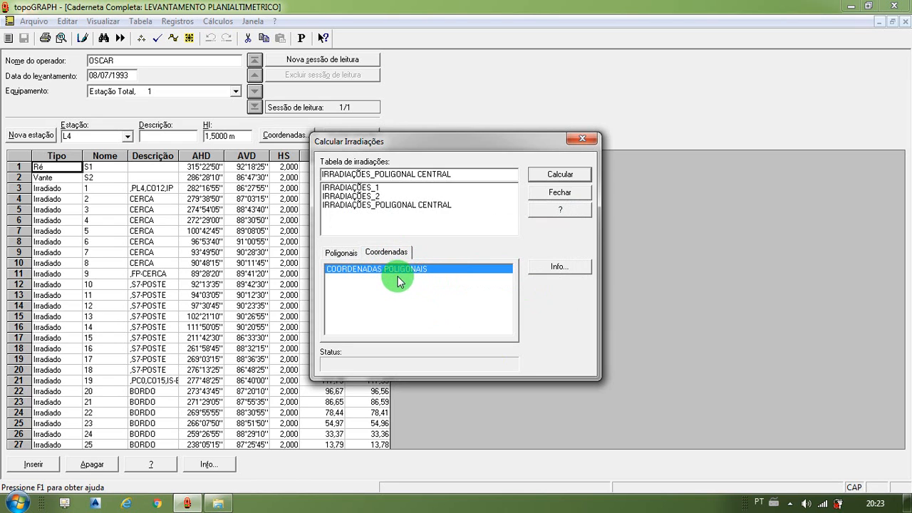
{"action": "left_click", "coordinate": [549, 177]}
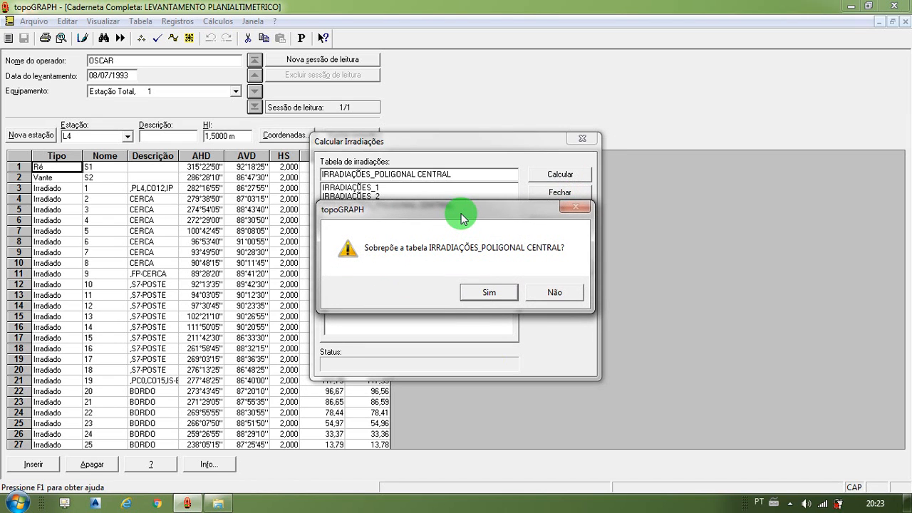
{"action": "left_click_drag", "start_coordinate": [461, 219], "coordinate": [529, 61]}
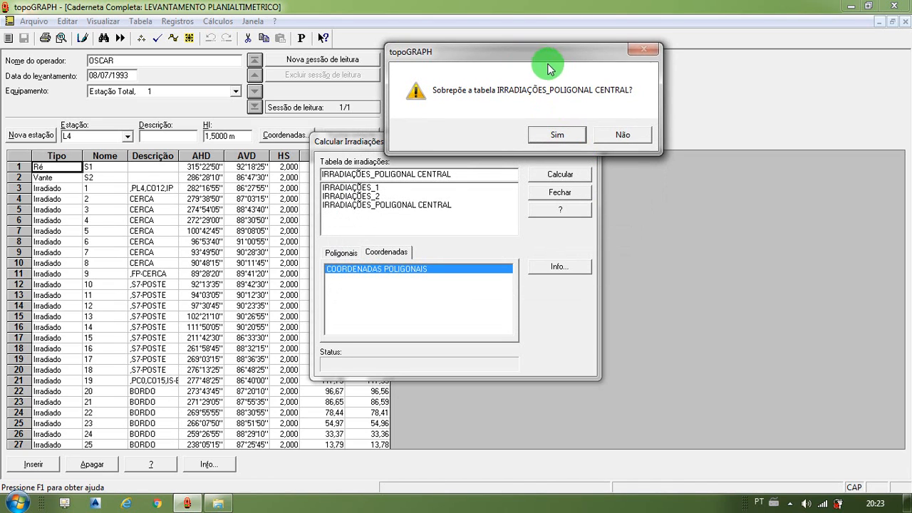
{"action": "left_click_drag", "start_coordinate": [527, 54], "coordinate": [531, 50]}
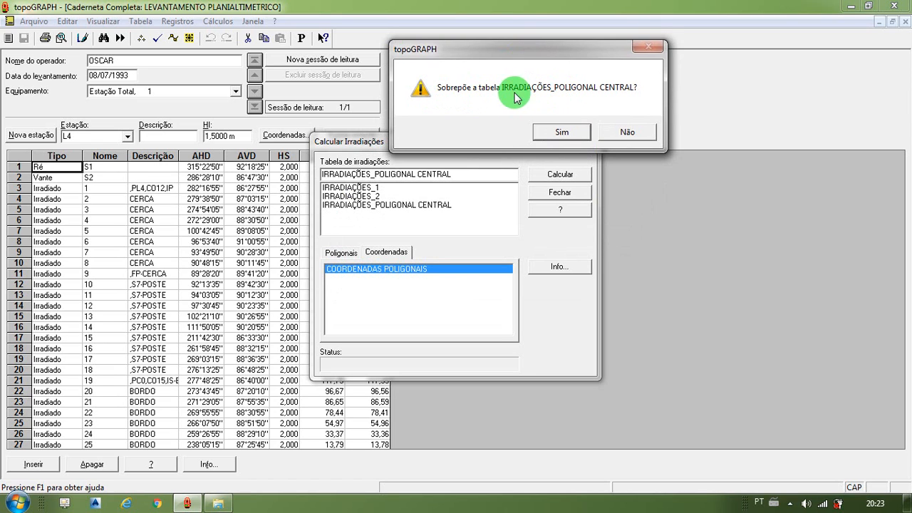
{"action": "left_click", "coordinate": [561, 134]}
{"action": "left_click", "coordinate": [535, 175]}
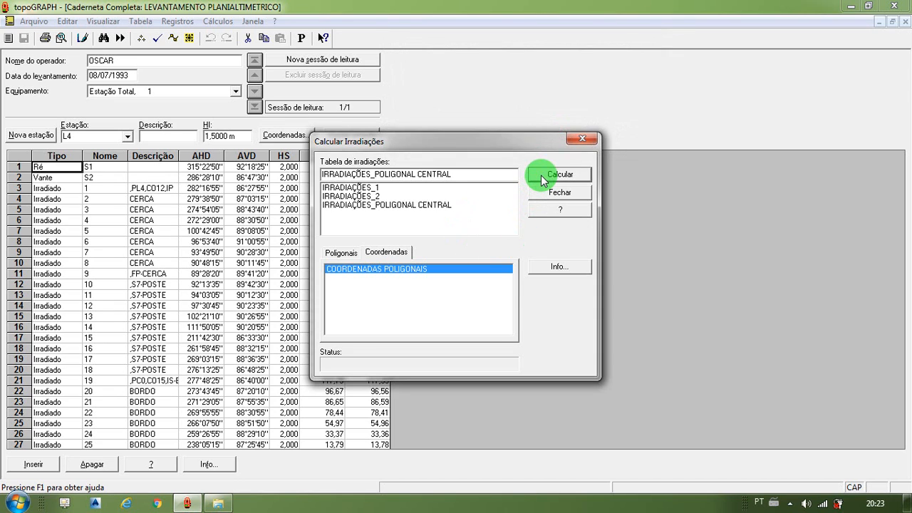
{"action": "left_click", "coordinate": [499, 294]}
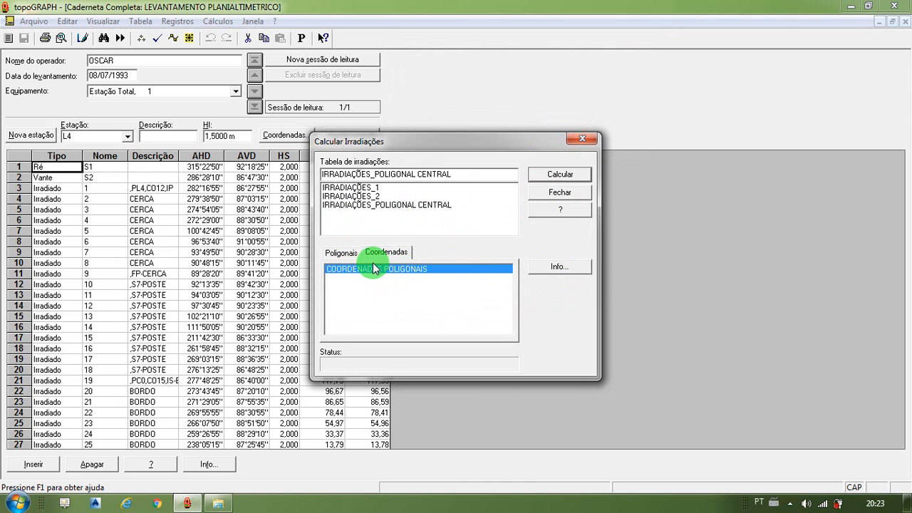
{"action": "left_click", "coordinate": [560, 195]}
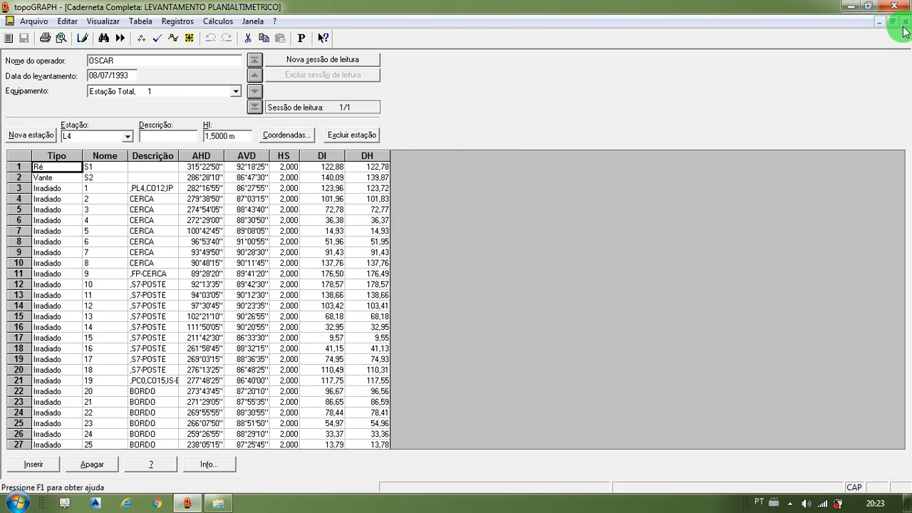
Close the field book and view the IRRADIAÇÕES_1 table and its points in the graphic view
{"action": "left_click", "coordinate": [904, 22]}
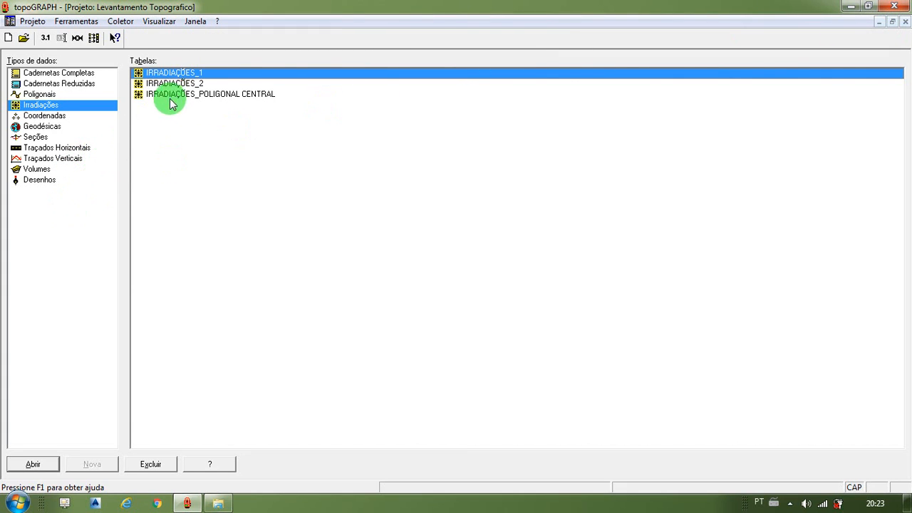
{"action": "double_click", "coordinate": [177, 73]}
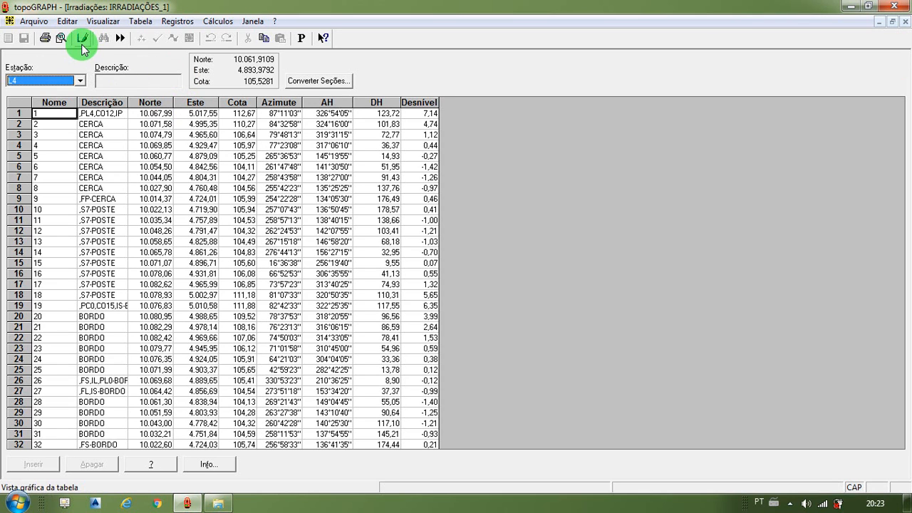
{"action": "left_click", "coordinate": [905, 24]}
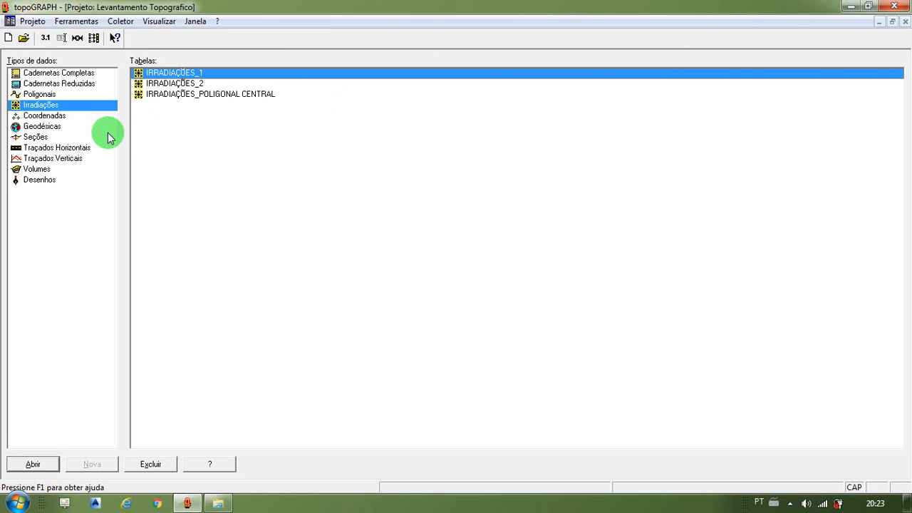
{"action": "double_click", "coordinate": [174, 73]}
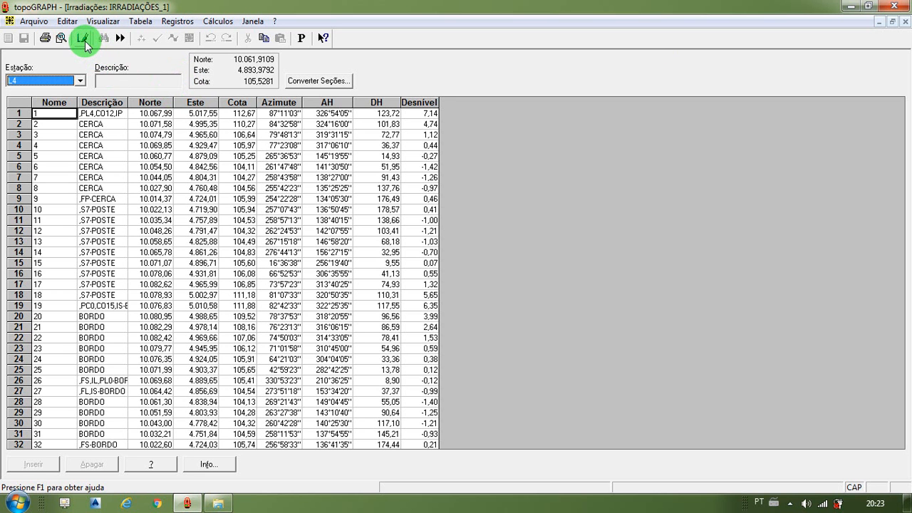
{"action": "left_click", "coordinate": [84, 40]}
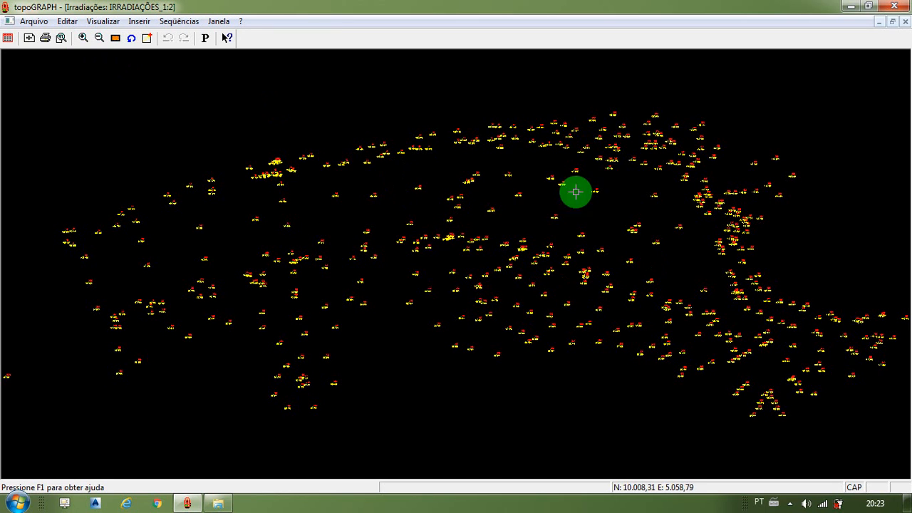
Set the scale of the IRRADIAÇÕES_1 graphic view to 1:2000 to examine the point labels
{"action": "left_click", "coordinate": [104, 21]}
{"action": "left_click", "coordinate": [122, 43]}
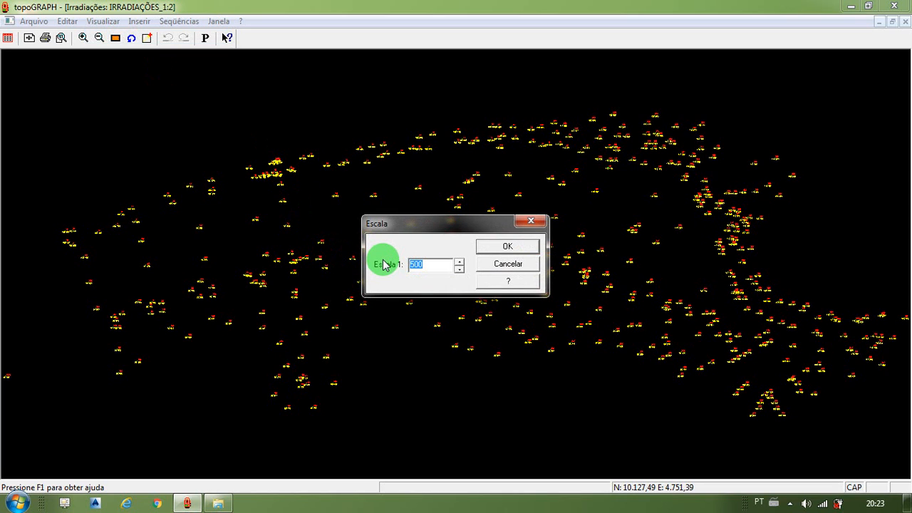
{"action": "left_click", "coordinate": [528, 246]}
{"action": "left_click", "coordinate": [110, 23]}
{"action": "left_click", "coordinate": [116, 32]}
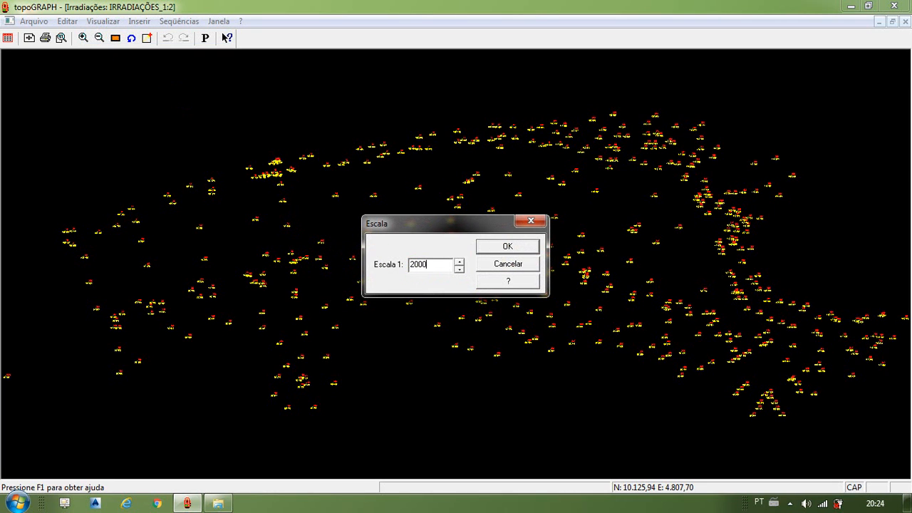
{"action": "left_click", "coordinate": [523, 249]}
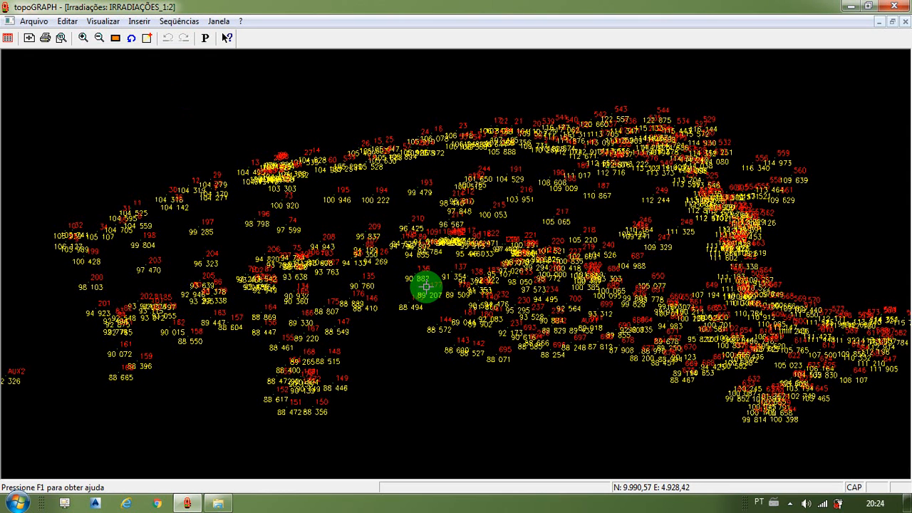
Close the graphic view and the IRRADIAÇÕES_1 table without saving the table
{"action": "left_click", "coordinate": [906, 22]}
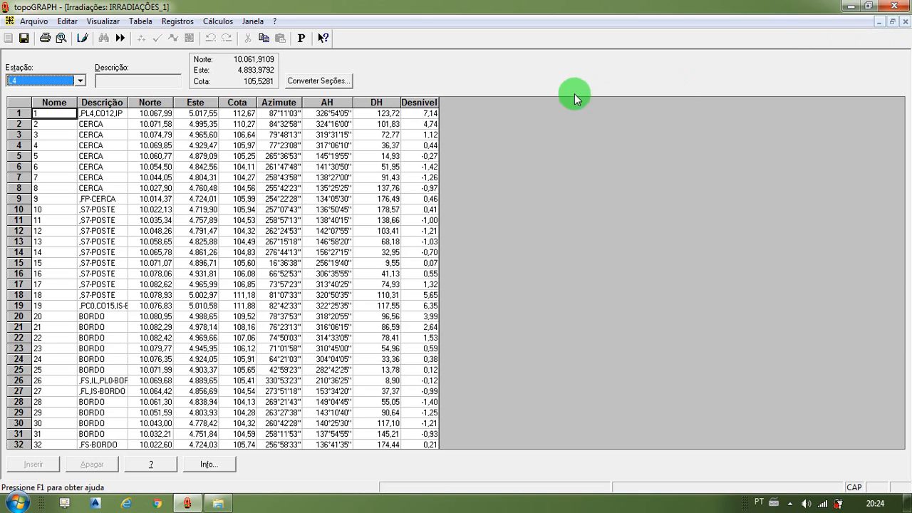
{"action": "left_click", "coordinate": [904, 23]}
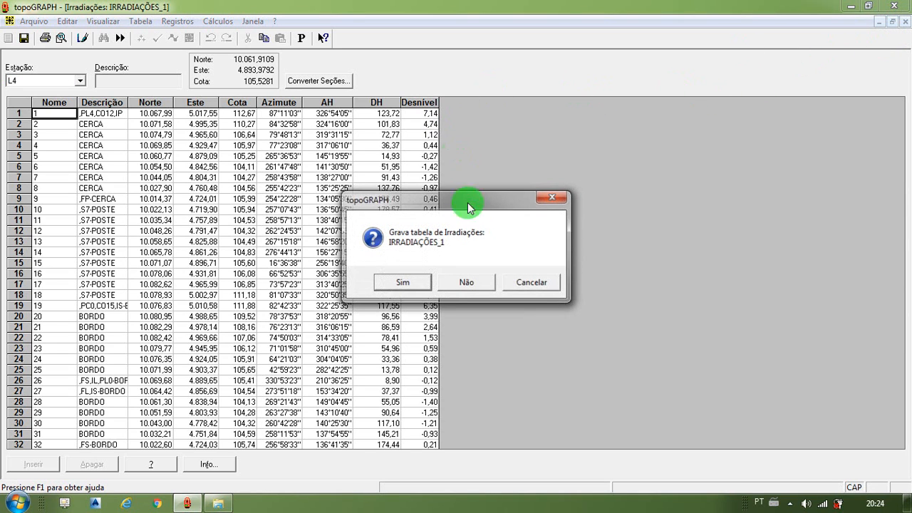
{"action": "left_click", "coordinate": [468, 281]}
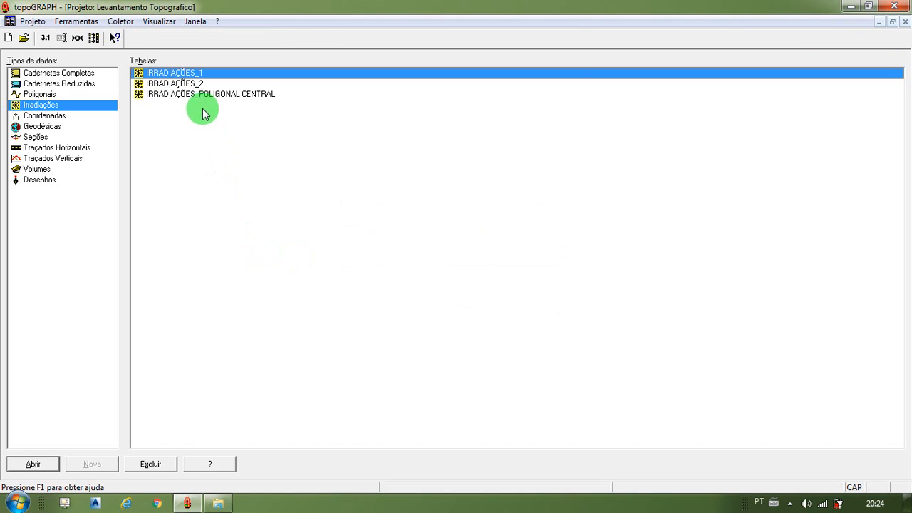
Create a new drawing in the Levantamento Topografico project
{"action": "left_click", "coordinate": [39, 116]}
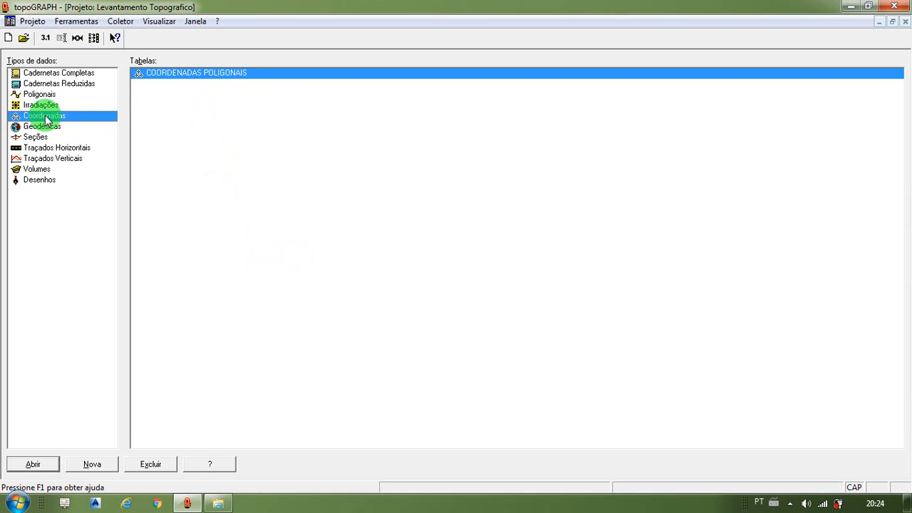
{"action": "left_click", "coordinate": [41, 183]}
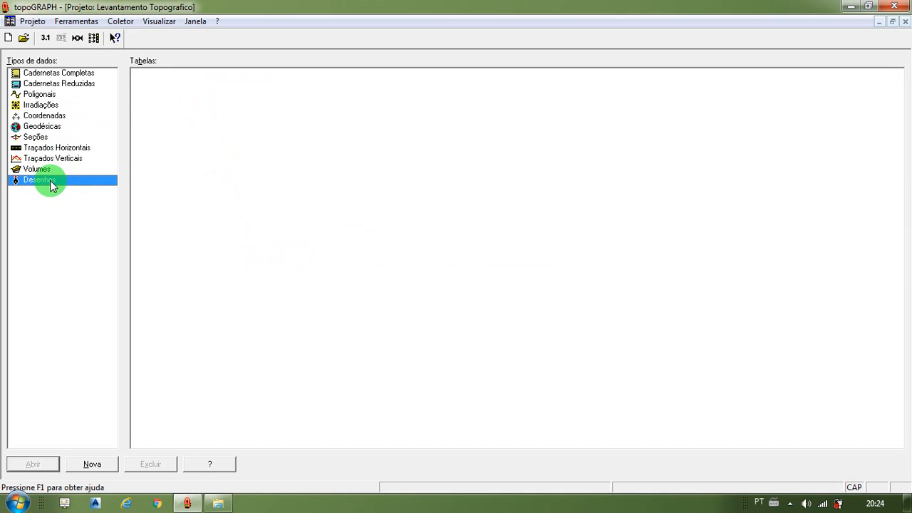
{"action": "double_click", "coordinate": [51, 182]}
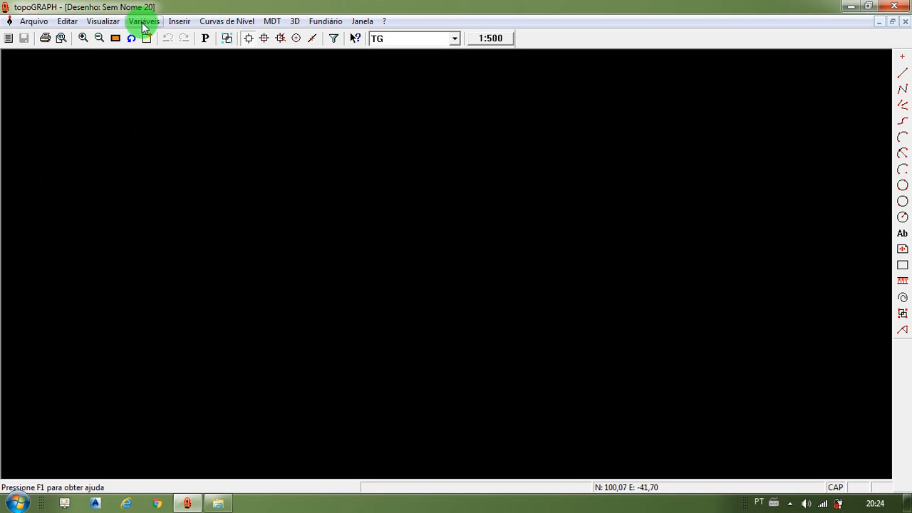
{"action": "left_click", "coordinate": [36, 22]}
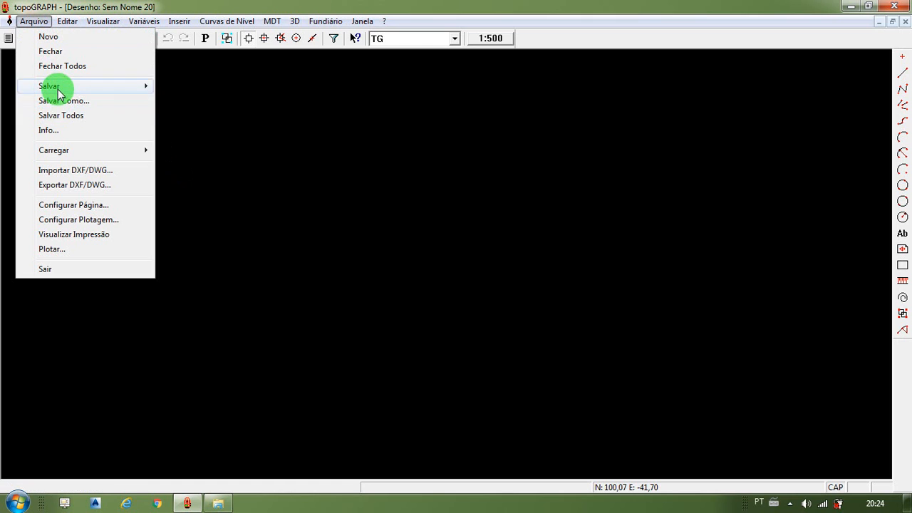
{"action": "mouse_move", "coordinate": [61, 90]}
{"action": "mouse_move", "coordinate": [88, 152]}
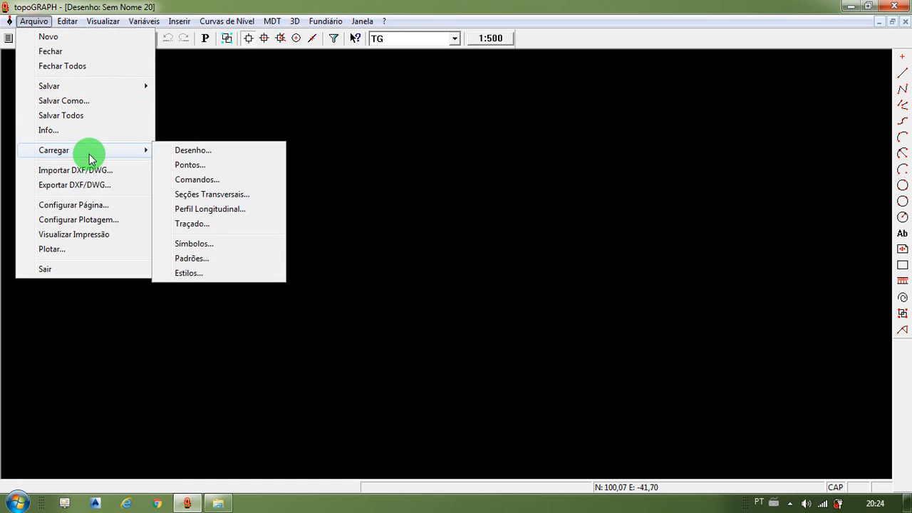
{"action": "left_click", "coordinate": [222, 272]}
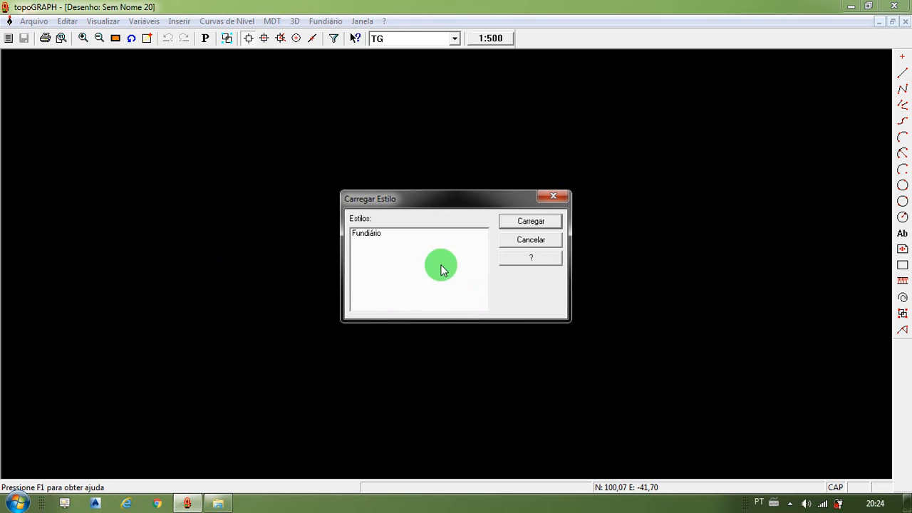
{"action": "left_click", "coordinate": [532, 240]}
Load the Tg line patterns into the new drawing
{"action": "left_click", "coordinate": [33, 21]}
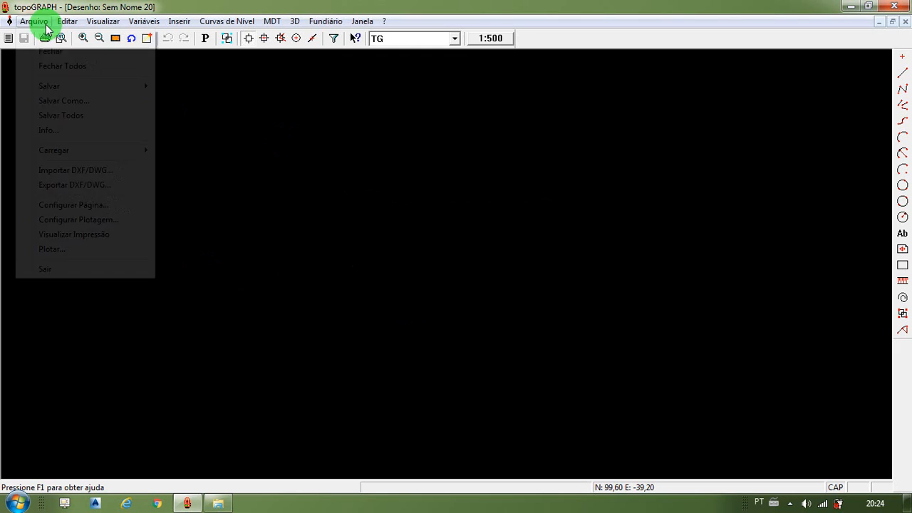
{"action": "mouse_move", "coordinate": [72, 151]}
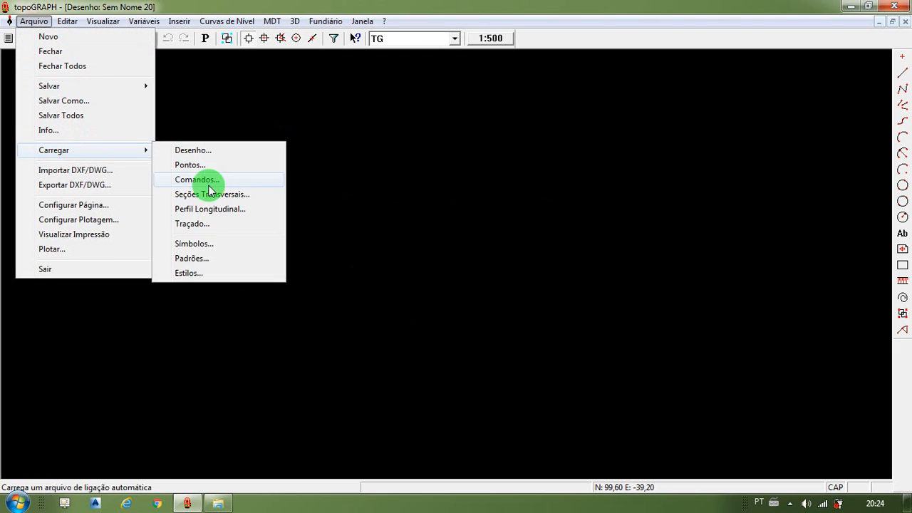
{"action": "left_click", "coordinate": [197, 261]}
{"action": "left_click", "coordinate": [382, 235]}
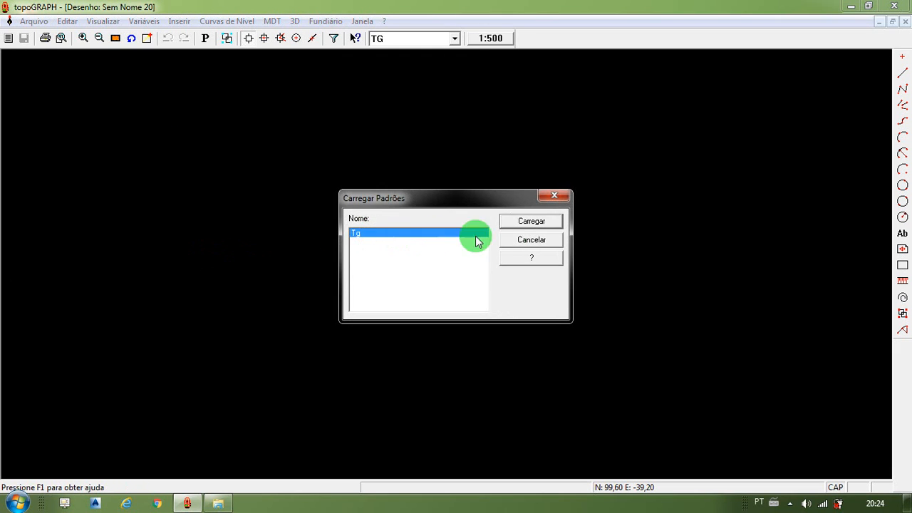
{"action": "left_click", "coordinate": [526, 228]}
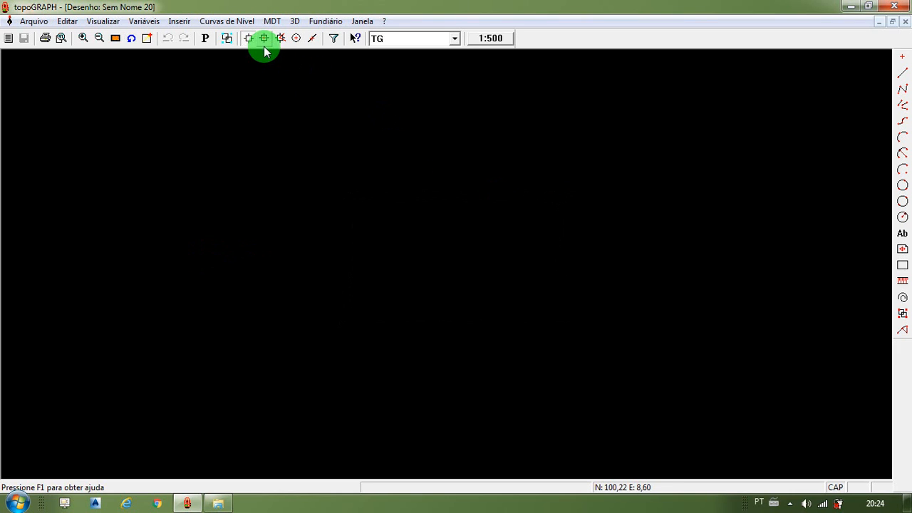
Set the drawing scale to 1:2000
{"action": "left_click", "coordinate": [146, 21]}
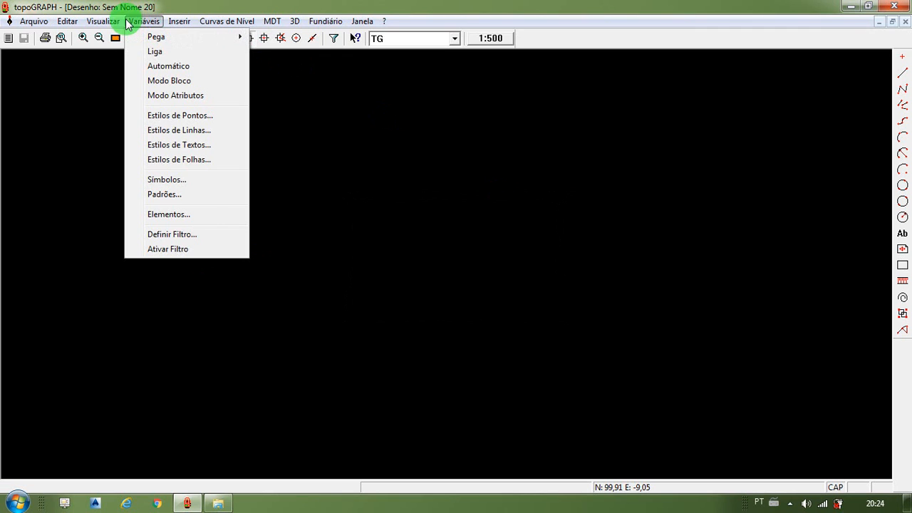
{"action": "mouse_move", "coordinate": [114, 24]}
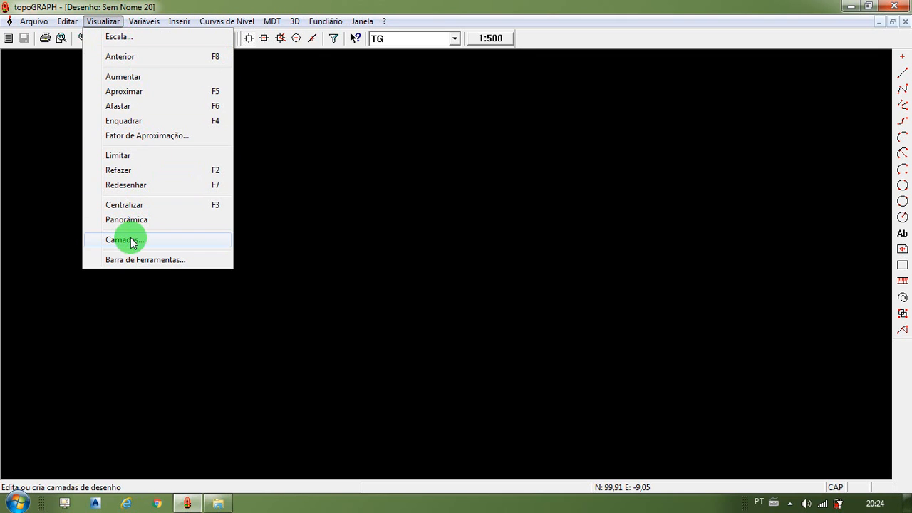
{"action": "left_click", "coordinate": [114, 39]}
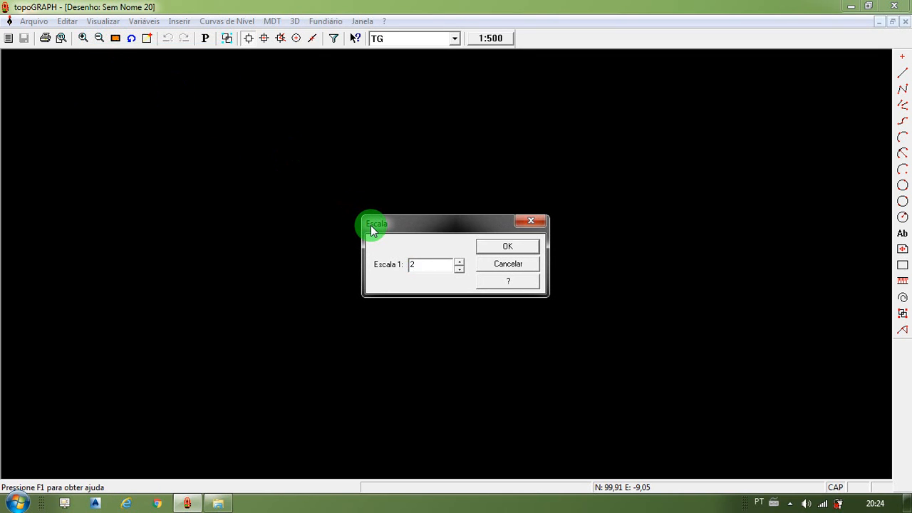
{"action": "type", "text": "2000"}
{"action": "left_click", "coordinate": [508, 246]}
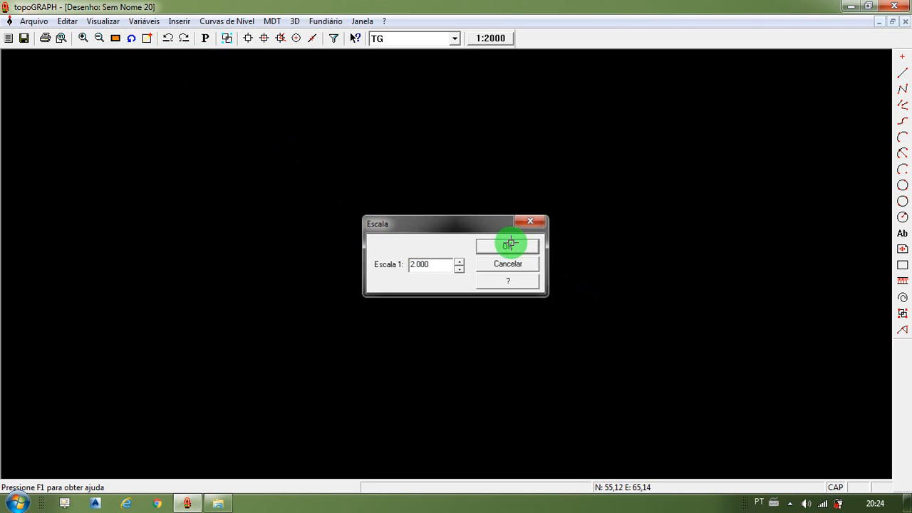
Create a drawing layer named POLIGONAL with the Contínuo pattern and a thickness of 0,20 mm
{"action": "left_click", "coordinate": [103, 21]}
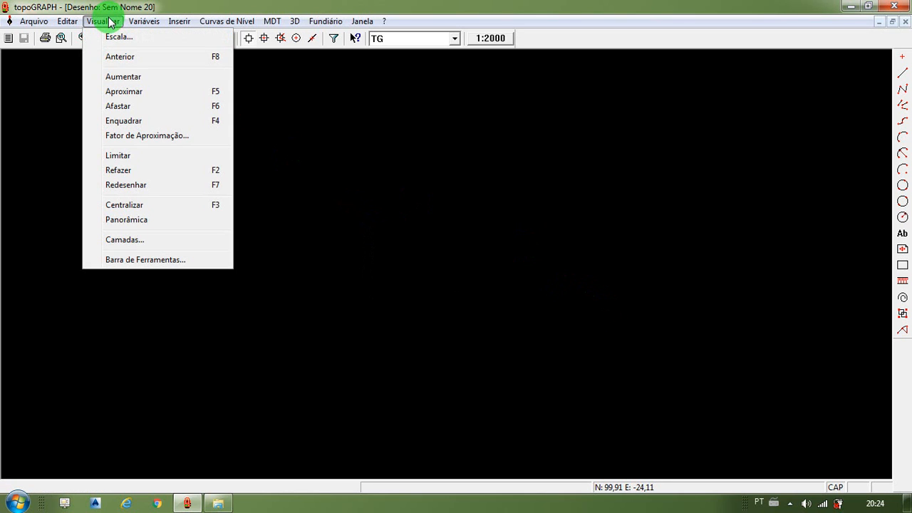
{"action": "left_click", "coordinate": [134, 244]}
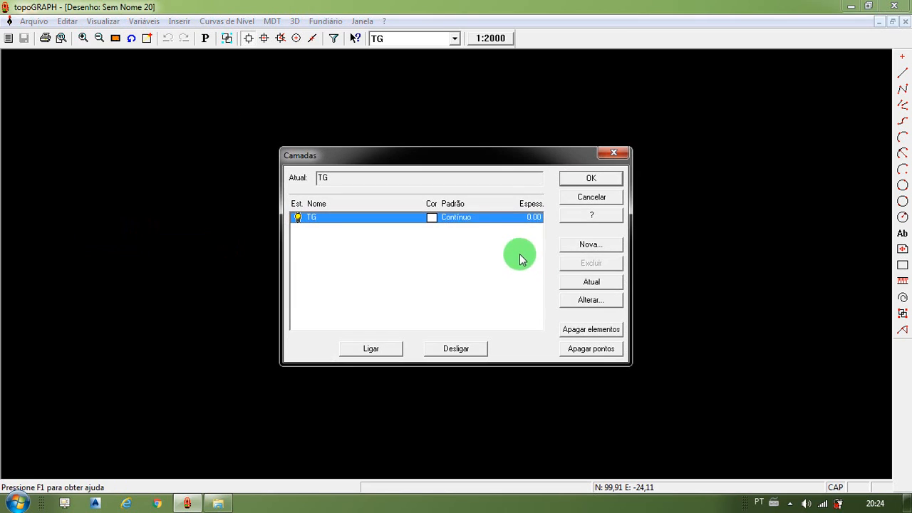
{"action": "left_click", "coordinate": [582, 247]}
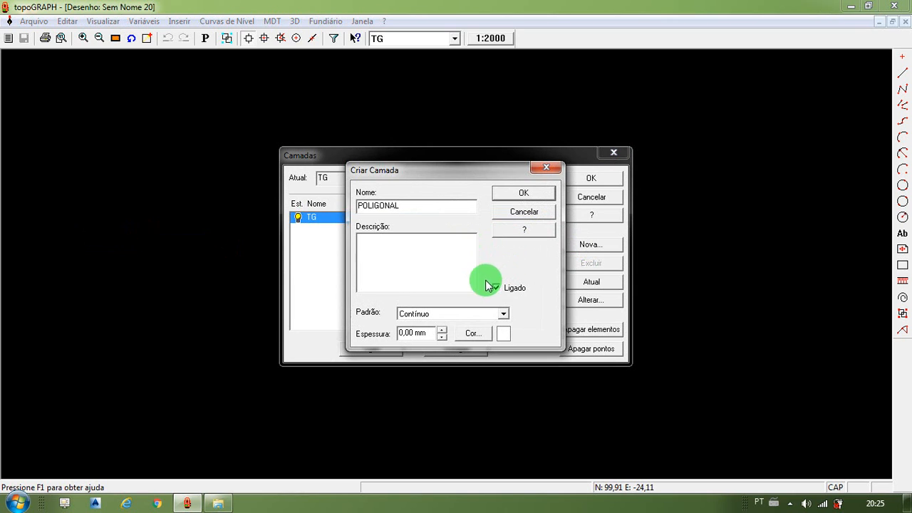
{"action": "left_click", "coordinate": [476, 314]}
{"action": "left_click", "coordinate": [436, 326]}
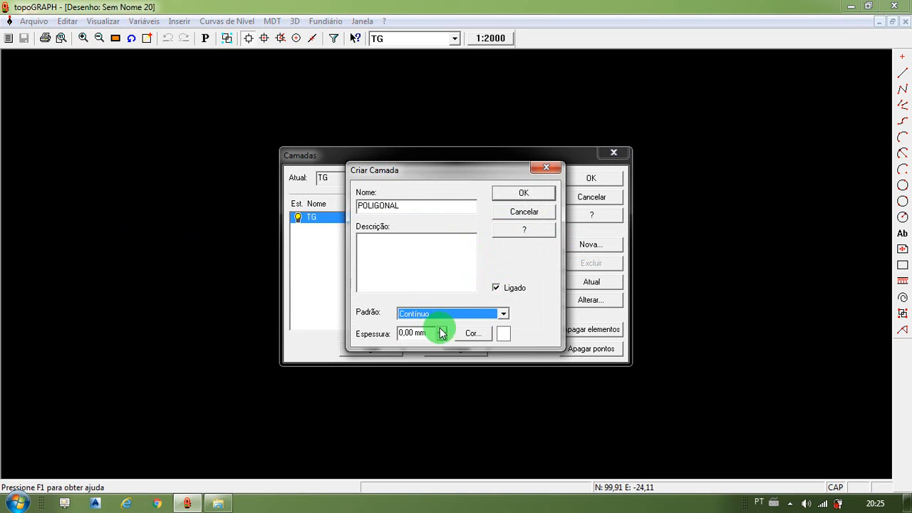
{"action": "left_click", "coordinate": [522, 195]}
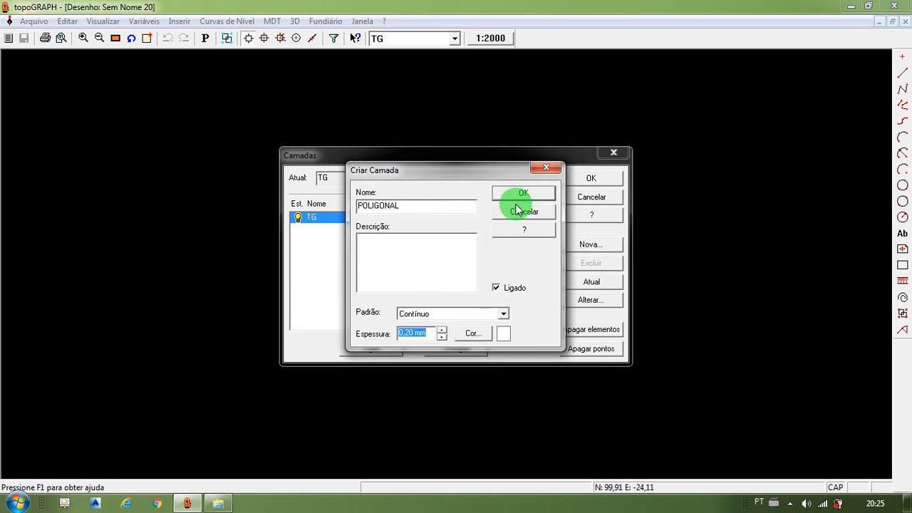
Make POLIGONAL the current layer and confirm the layer settings
{"action": "left_click", "coordinate": [585, 284]}
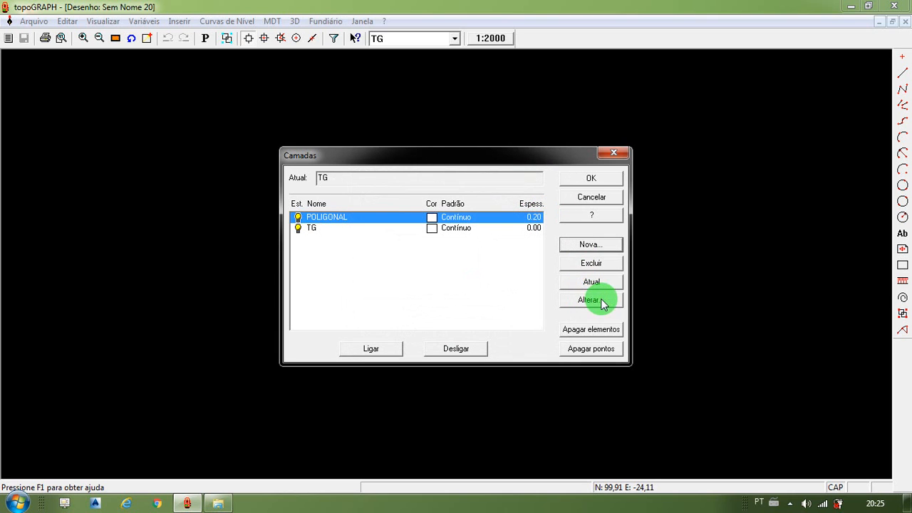
{"action": "left_click", "coordinate": [598, 285]}
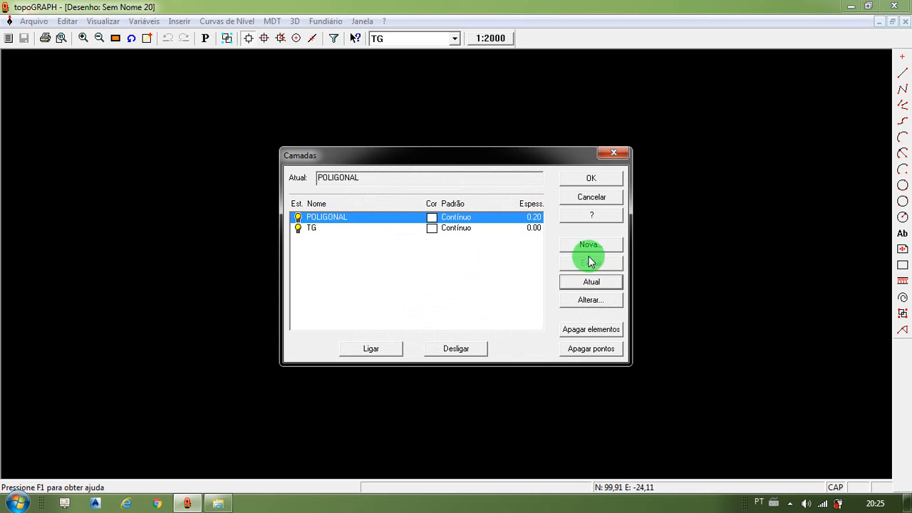
{"action": "left_click", "coordinate": [591, 179]}
Start loading points into the drawing from the Poligonais tables and include the PRINCIPAL_CENTRAL traverse
{"action": "left_click", "coordinate": [33, 21]}
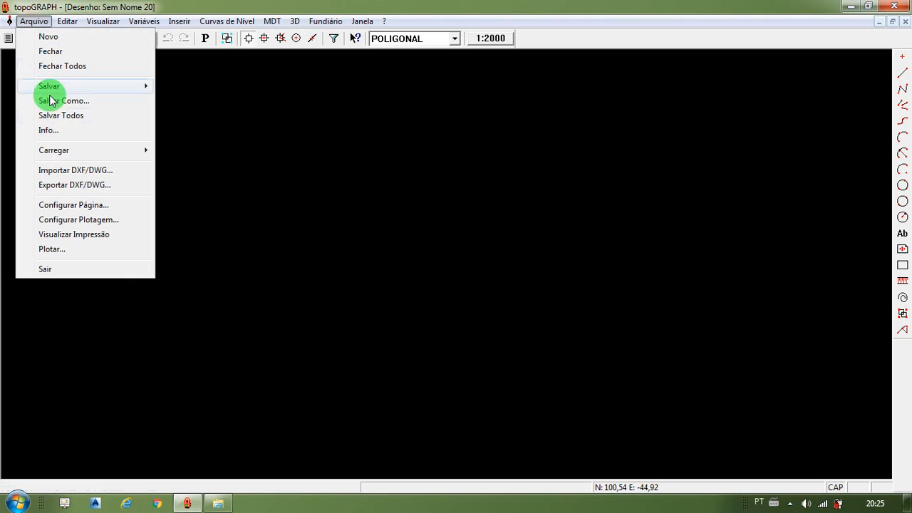
{"action": "mouse_move", "coordinate": [61, 149]}
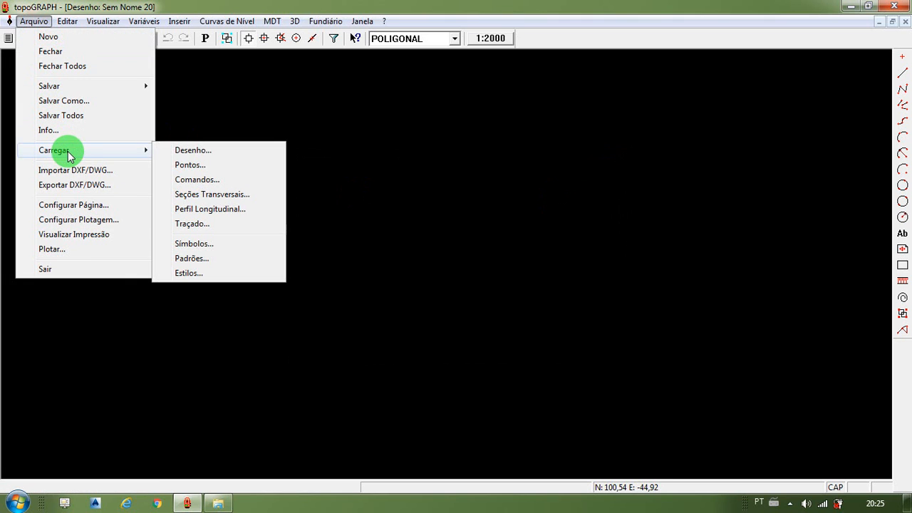
{"action": "left_click", "coordinate": [197, 170]}
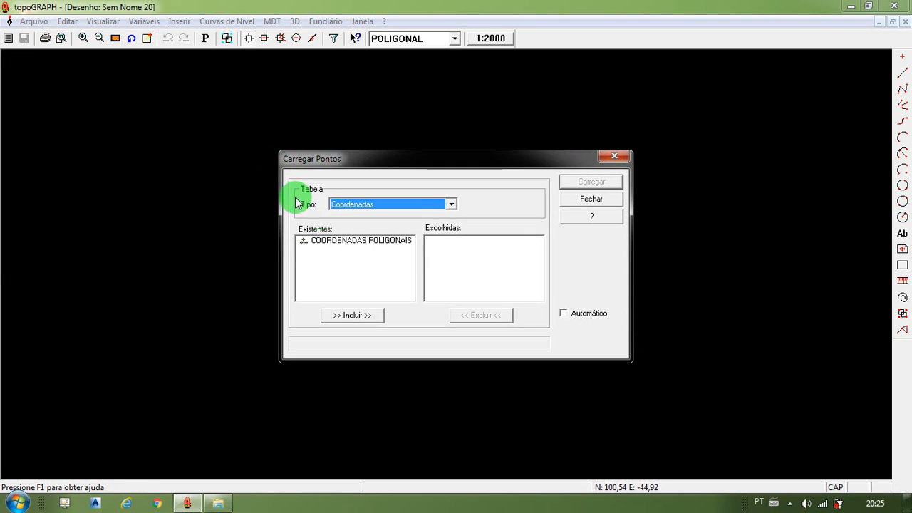
{"action": "left_click", "coordinate": [367, 206]}
{"action": "left_click", "coordinate": [361, 217]}
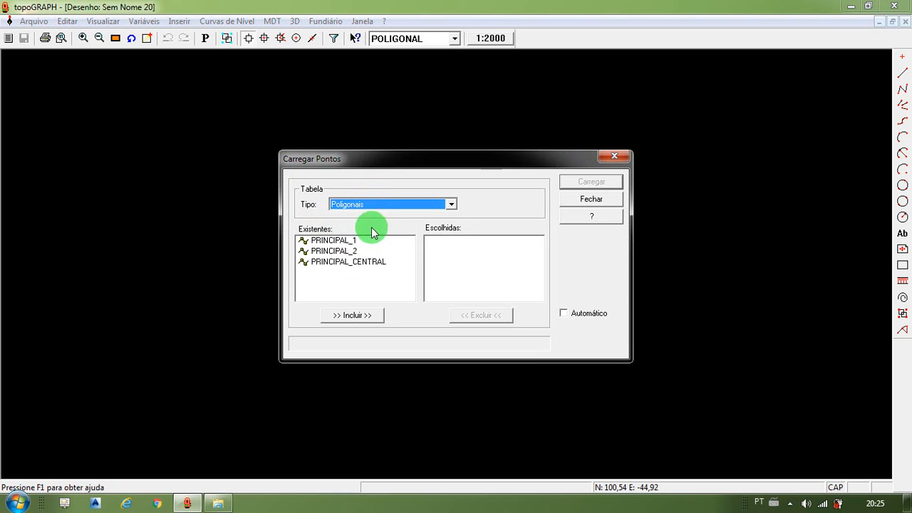
{"action": "left_click", "coordinate": [351, 263]}
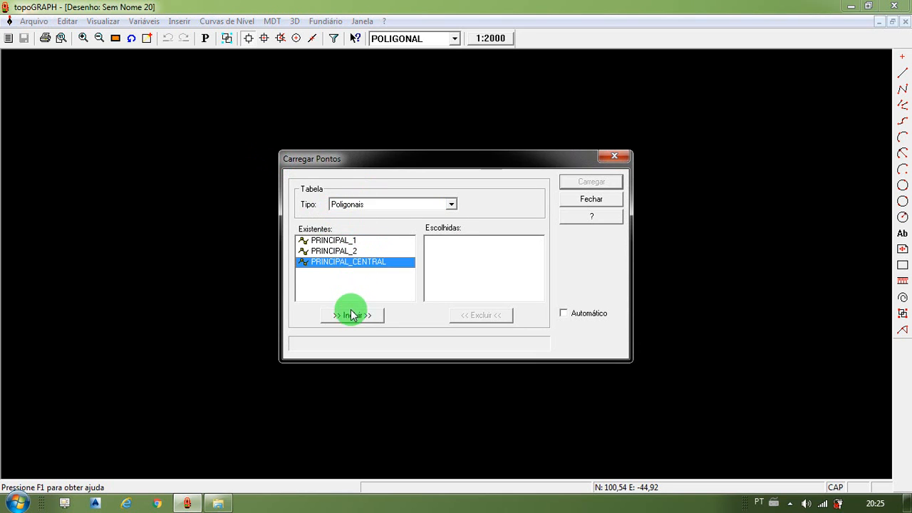
{"action": "left_click", "coordinate": [351, 316]}
Include the PRINCIPAL_2 and PRINCIPAL_1 traverses and load the chosen traverses with the Automático option enabled
{"action": "left_click", "coordinate": [337, 252]}
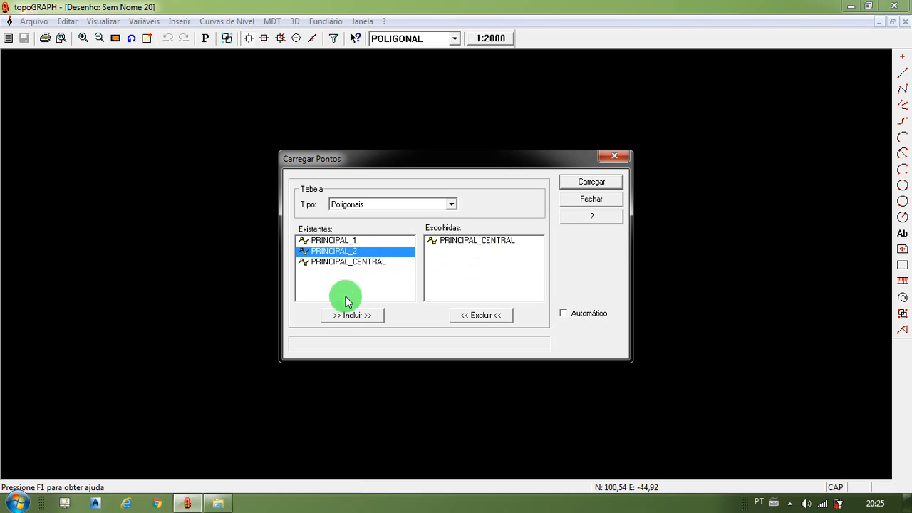
{"action": "left_click", "coordinate": [344, 316]}
{"action": "left_click", "coordinate": [332, 241]}
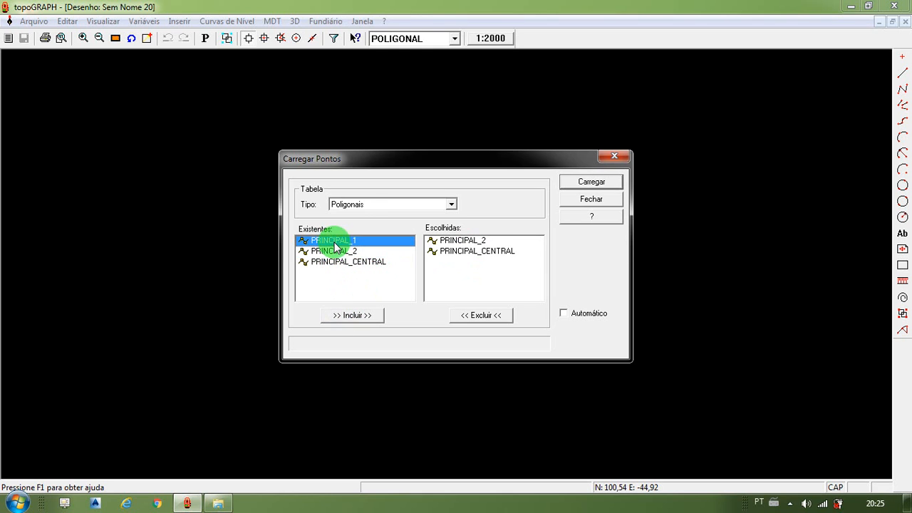
{"action": "left_click", "coordinate": [350, 315]}
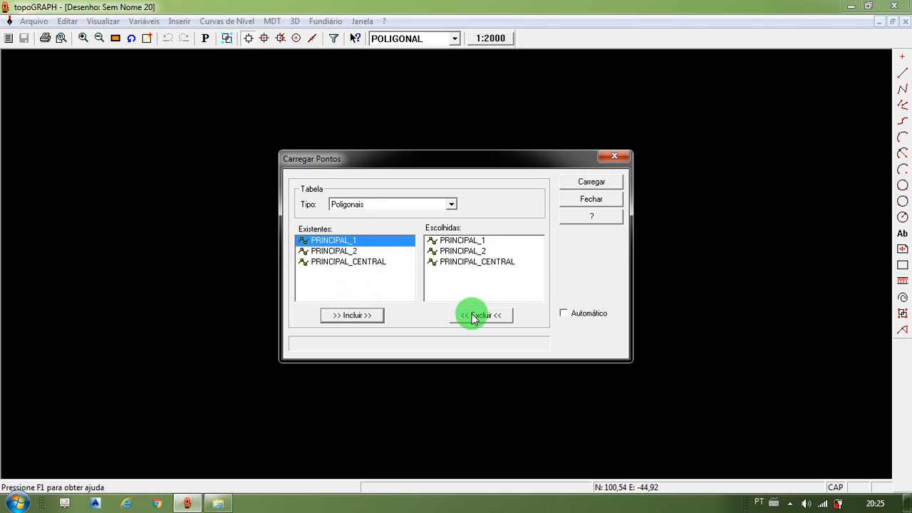
{"action": "left_click", "coordinate": [564, 314]}
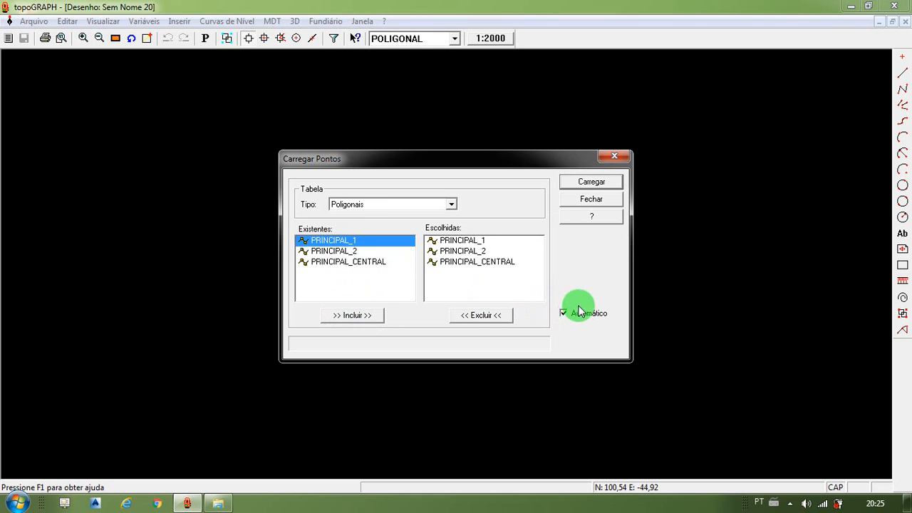
{"action": "left_click", "coordinate": [592, 182]}
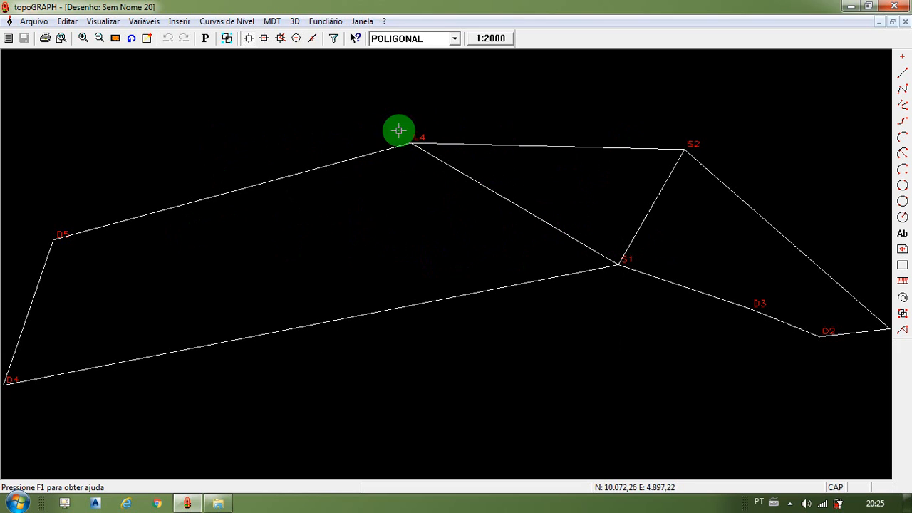
{"action": "left_click", "coordinate": [111, 26]}
{"action": "mouse_move", "coordinate": [131, 24]}
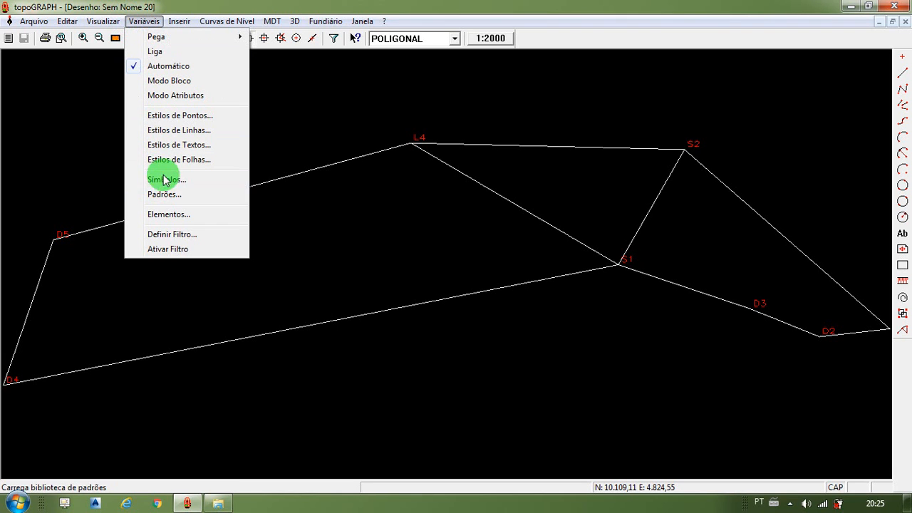
{"action": "left_click", "coordinate": [175, 116]}
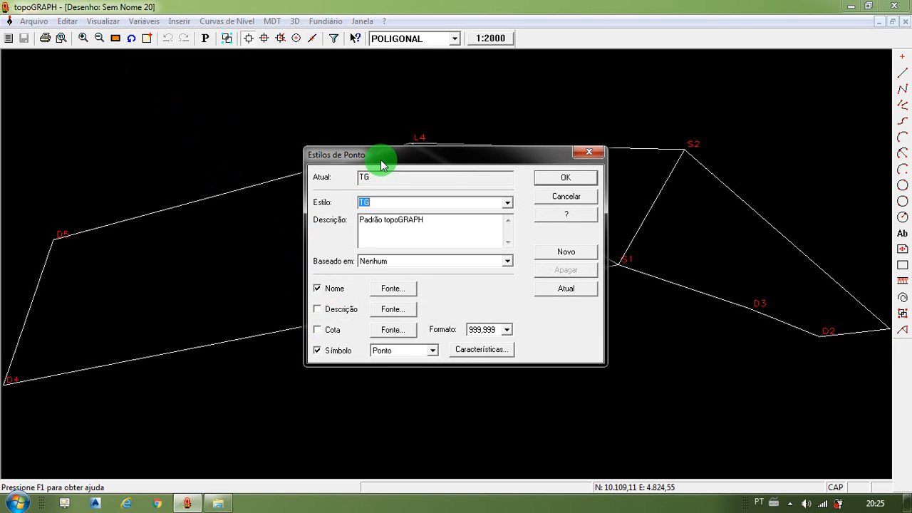
{"action": "left_click_drag", "start_coordinate": [381, 165], "coordinate": [307, 191]}
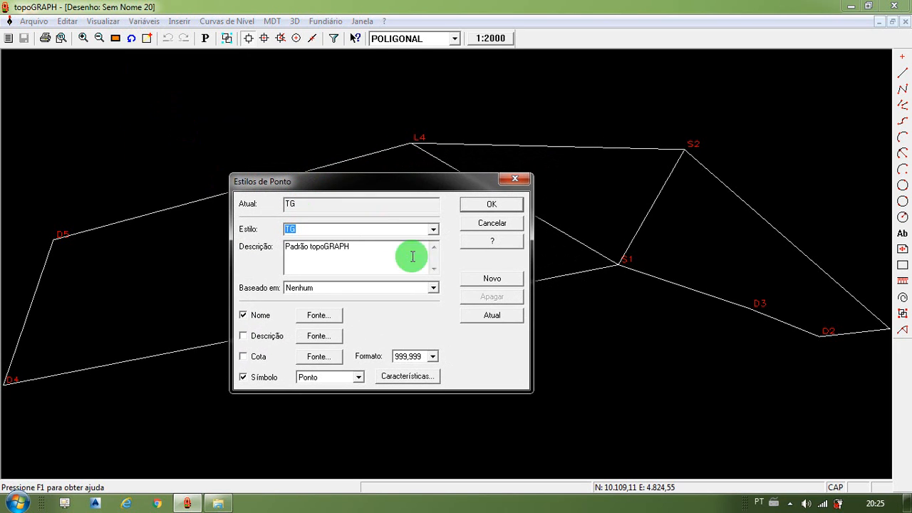
{"action": "left_click", "coordinate": [493, 281]}
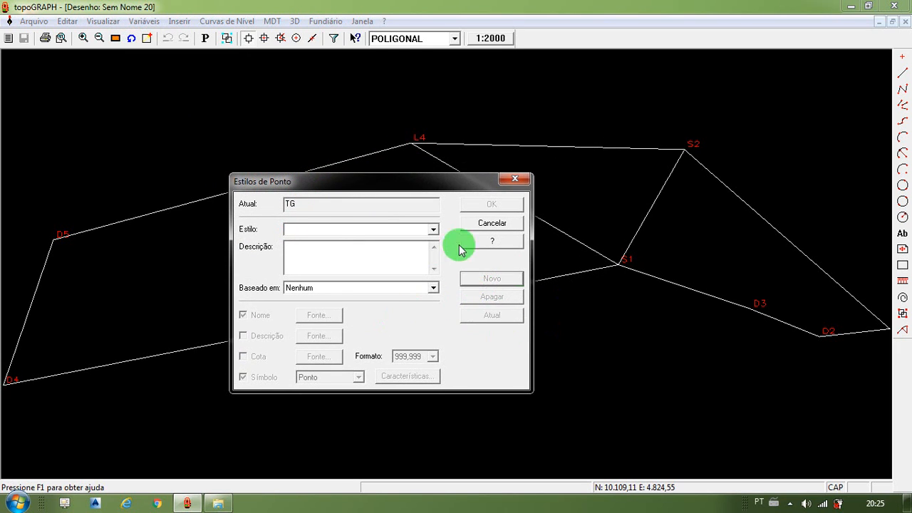
{"action": "left_click", "coordinate": [431, 230]}
{"action": "left_click", "coordinate": [375, 251]}
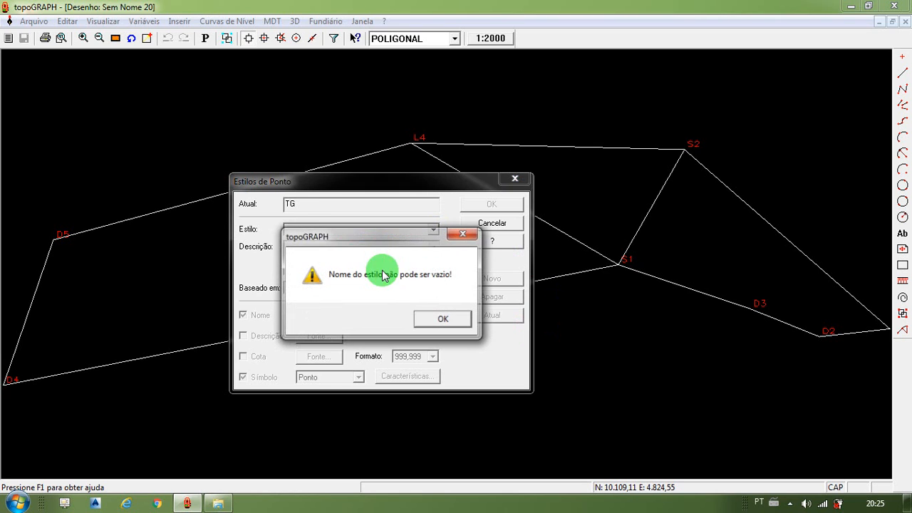
{"action": "left_click", "coordinate": [447, 319]}
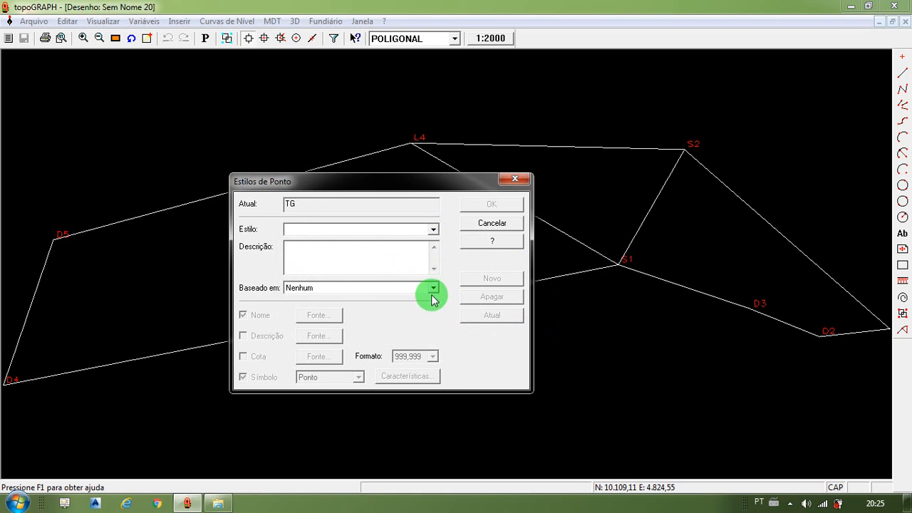
{"action": "left_click", "coordinate": [510, 177]}
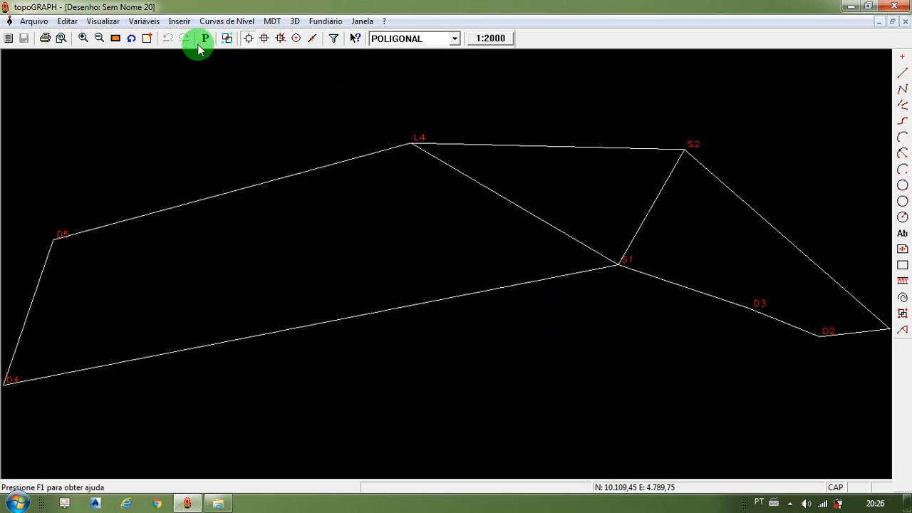
Enable Descrição and Cota in the TG point style, set its symbol to Triângulo, and check the updated labels at point L4
{"action": "left_click", "coordinate": [142, 20]}
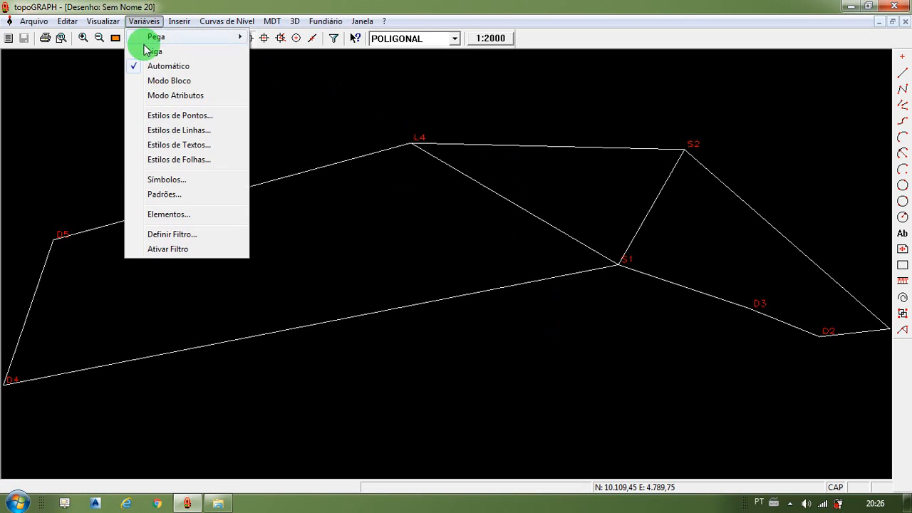
{"action": "left_click", "coordinate": [179, 117]}
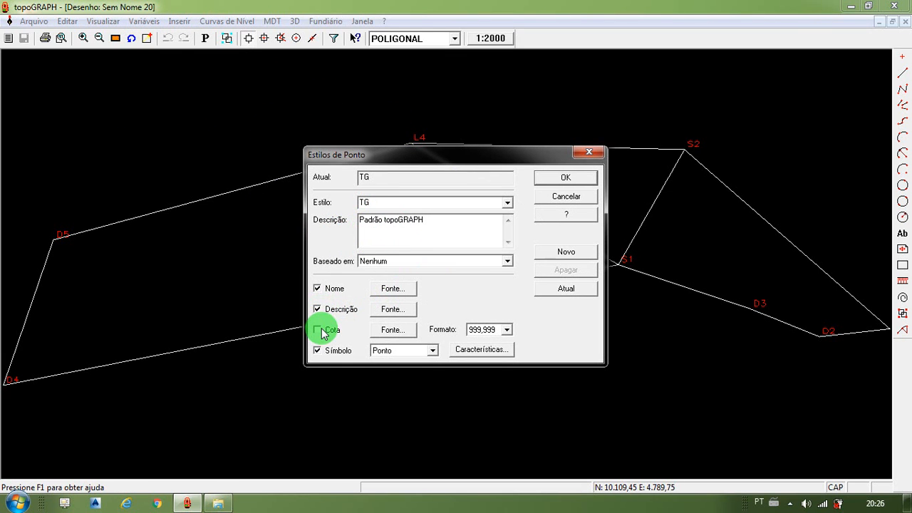
{"action": "left_click", "coordinate": [432, 350]}
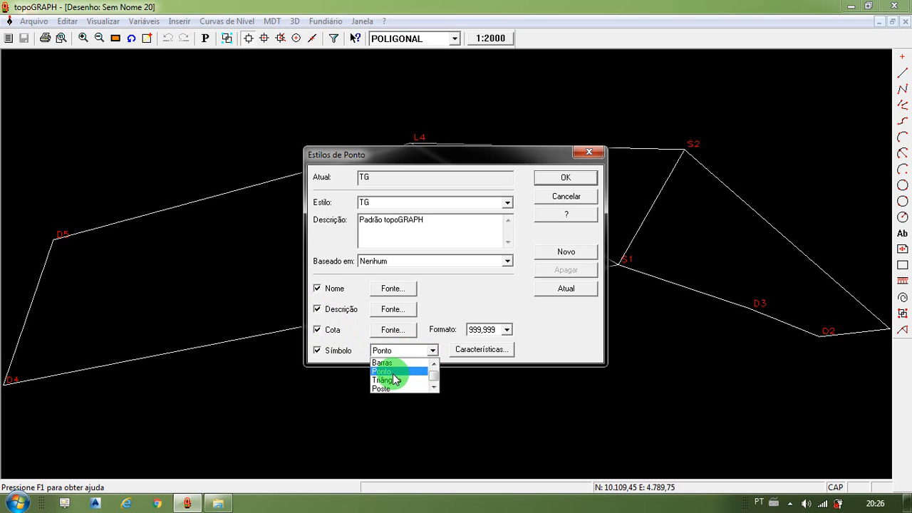
{"action": "left_click", "coordinate": [396, 382]}
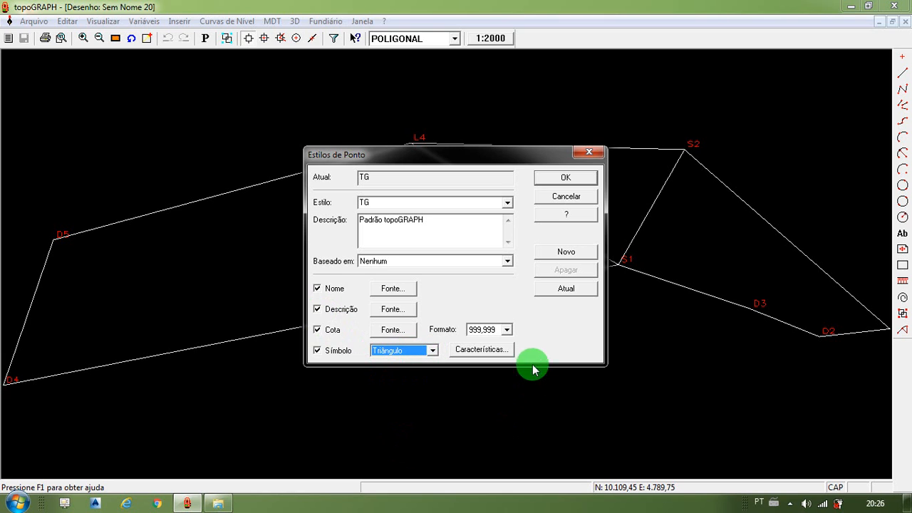
{"action": "left_click", "coordinate": [567, 183]}
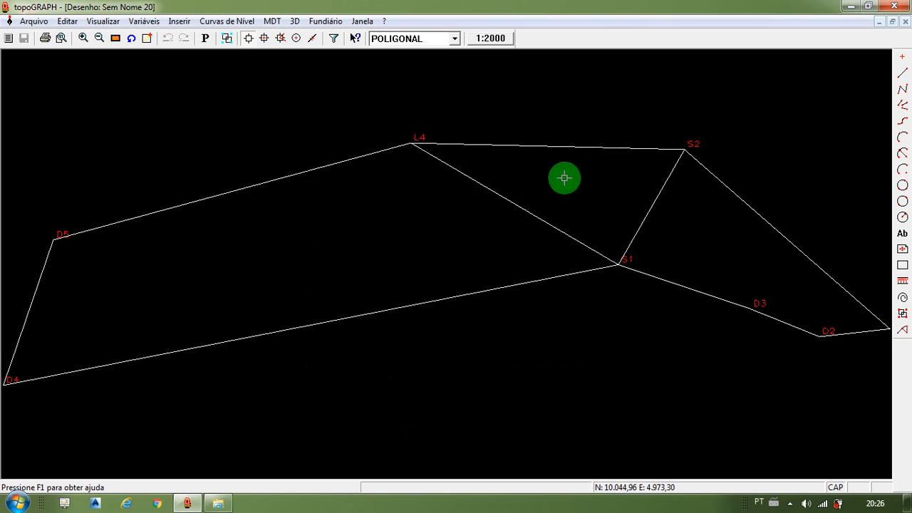
{"action": "left_click", "coordinate": [114, 40]}
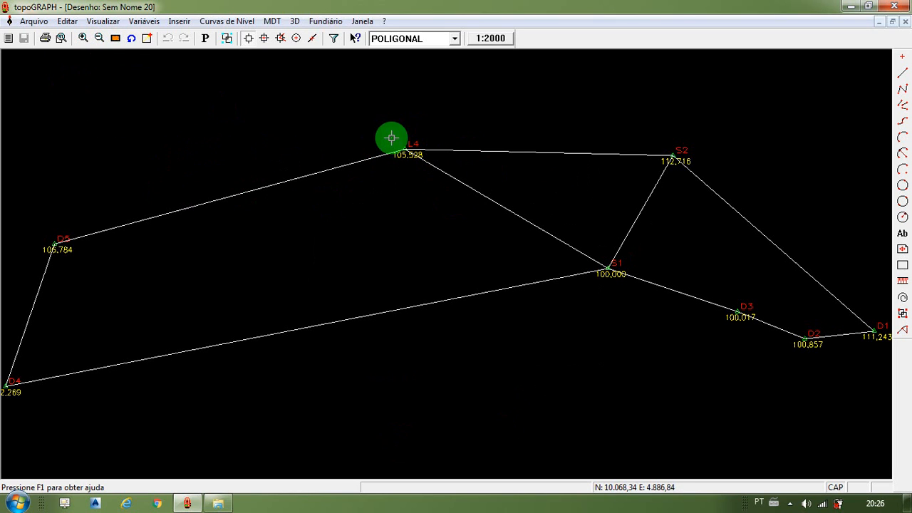
{"action": "left_click", "coordinate": [147, 39]}
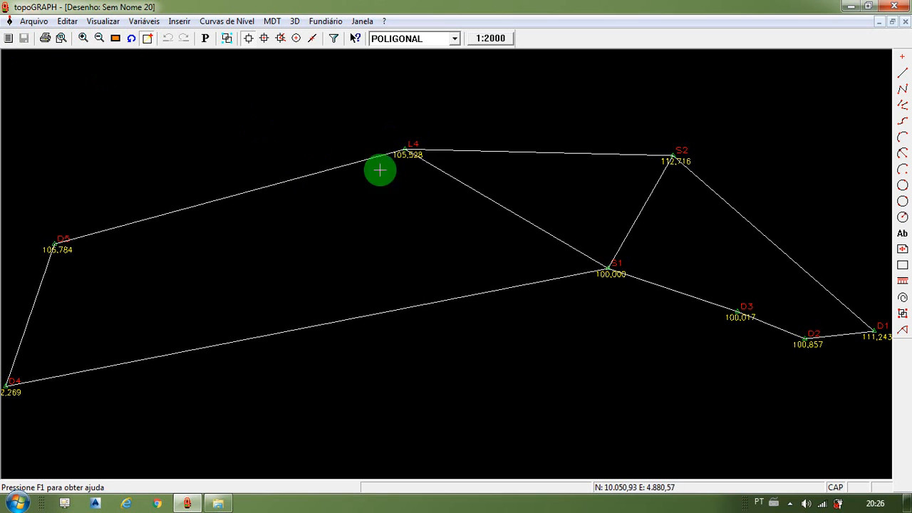
{"action": "left_click_drag", "start_coordinate": [373, 133], "coordinate": [439, 167]}
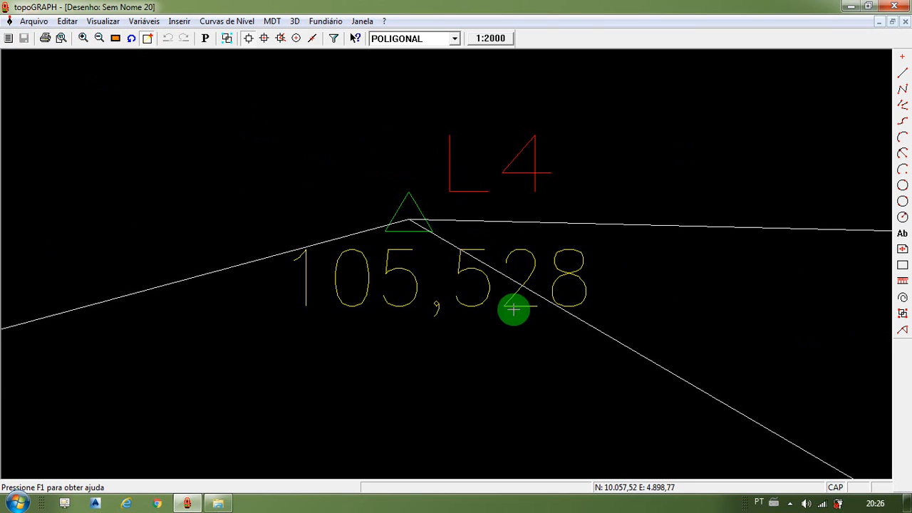
{"action": "left_click", "coordinate": [116, 41]}
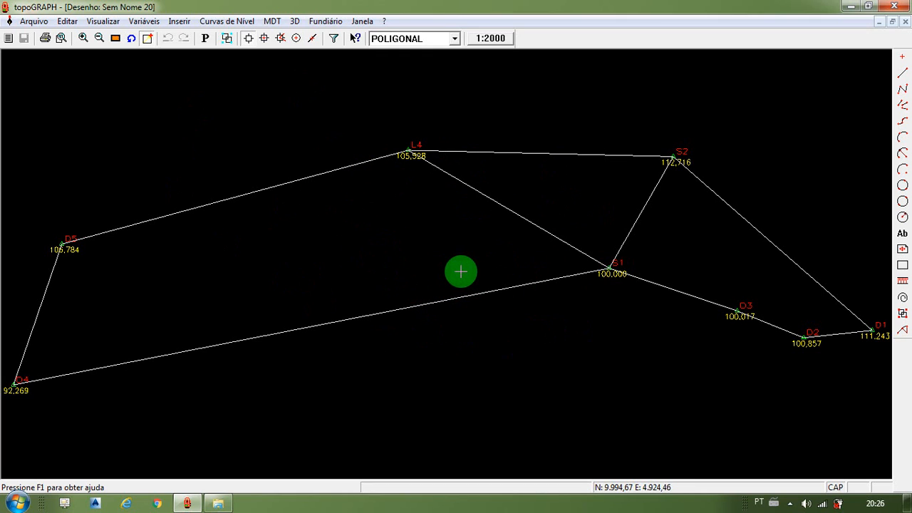
Start loading points into the drawing from the Irradiações tables and include IRRADIAÇÕES_1
{"action": "left_click", "coordinate": [33, 21]}
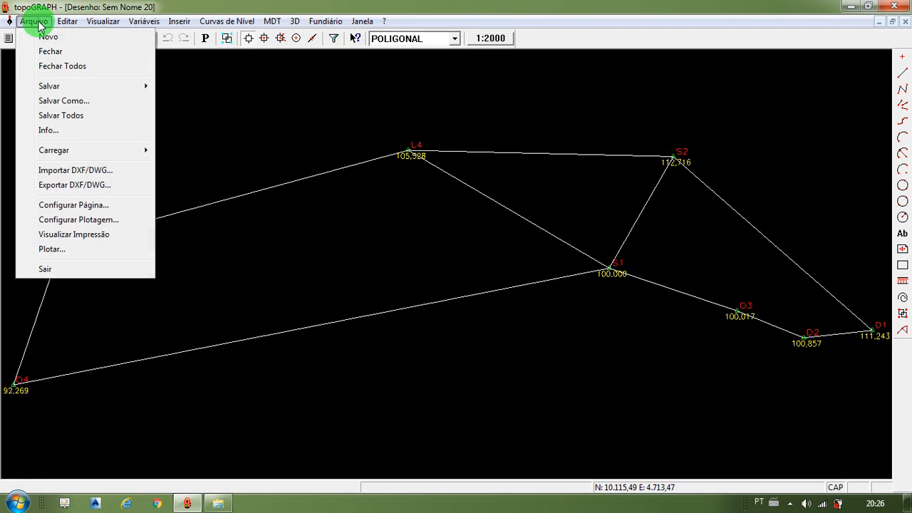
{"action": "mouse_move", "coordinate": [61, 148]}
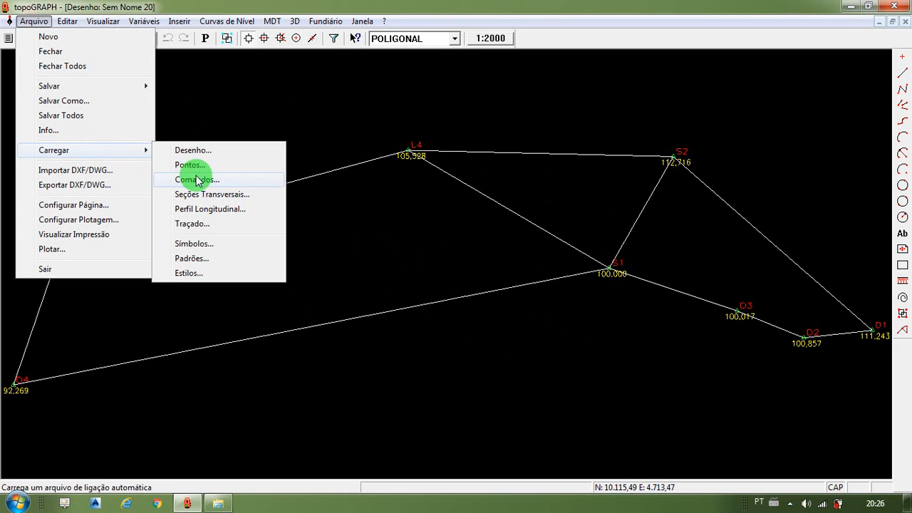
{"action": "left_click", "coordinate": [189, 164]}
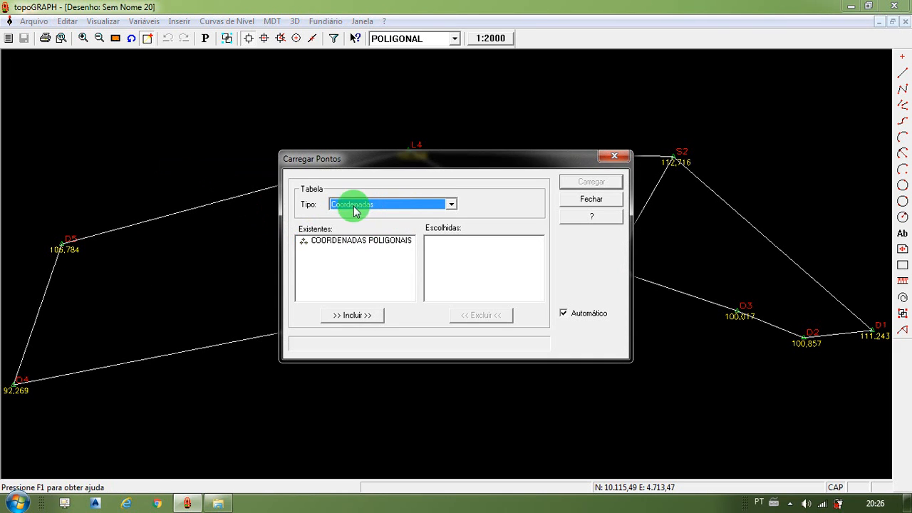
{"action": "left_click_drag", "start_coordinate": [346, 160], "coordinate": [251, 155]}
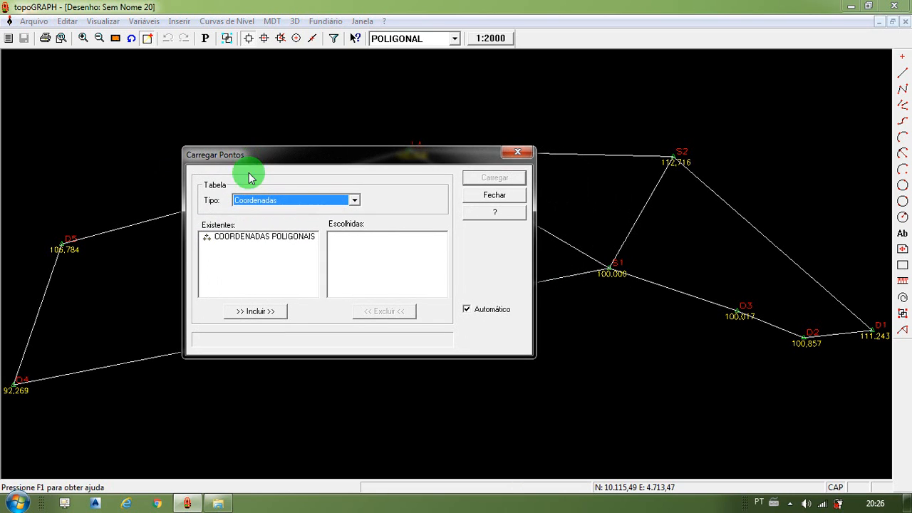
{"action": "left_click", "coordinate": [278, 201]}
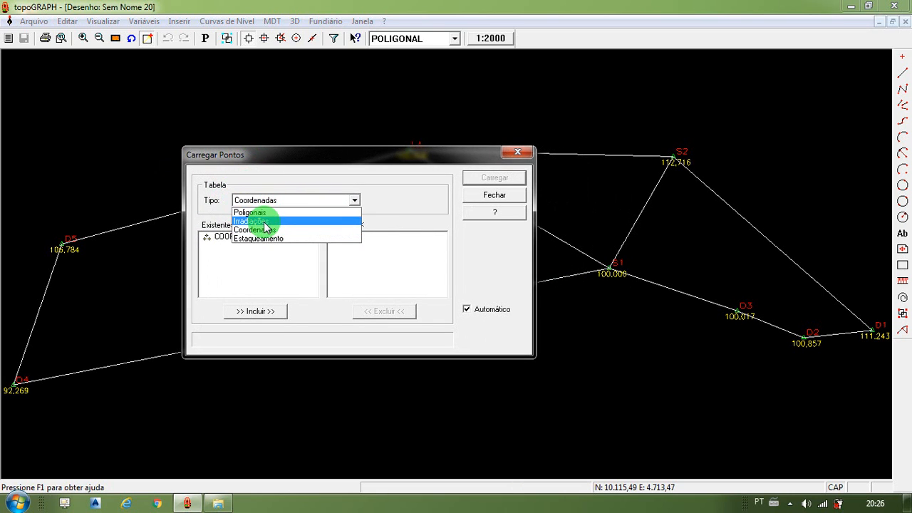
{"action": "left_click", "coordinate": [268, 223]}
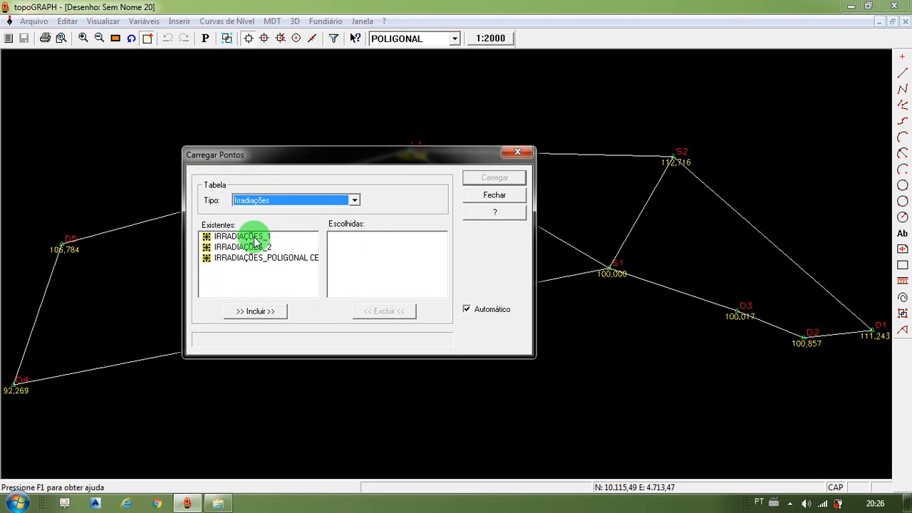
{"action": "left_click", "coordinate": [255, 240]}
{"action": "left_click", "coordinate": [264, 314]}
Include the IRRADIAÇÕES_2 table and the IRRADIAÇÕES_POLIGONAL table of the central traverse in the points selection
{"action": "left_click", "coordinate": [253, 247]}
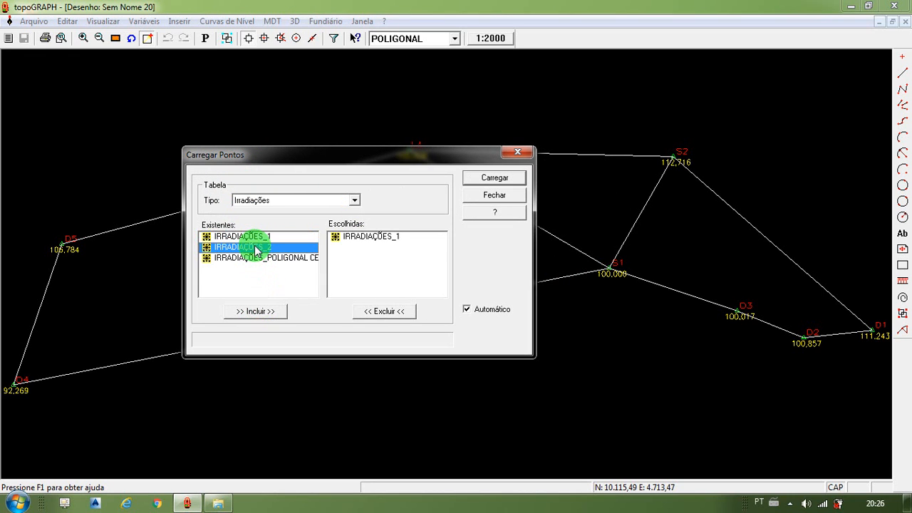
{"action": "left_click", "coordinate": [257, 313]}
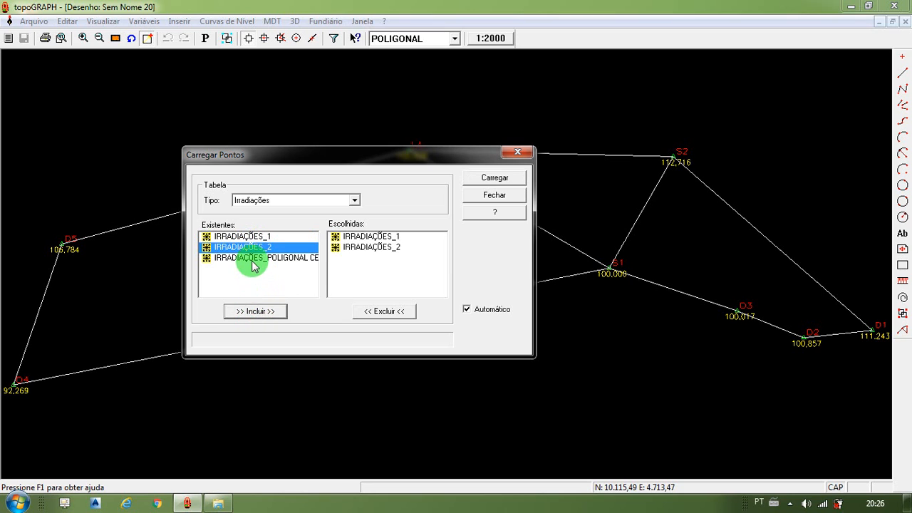
{"action": "left_click", "coordinate": [251, 258]}
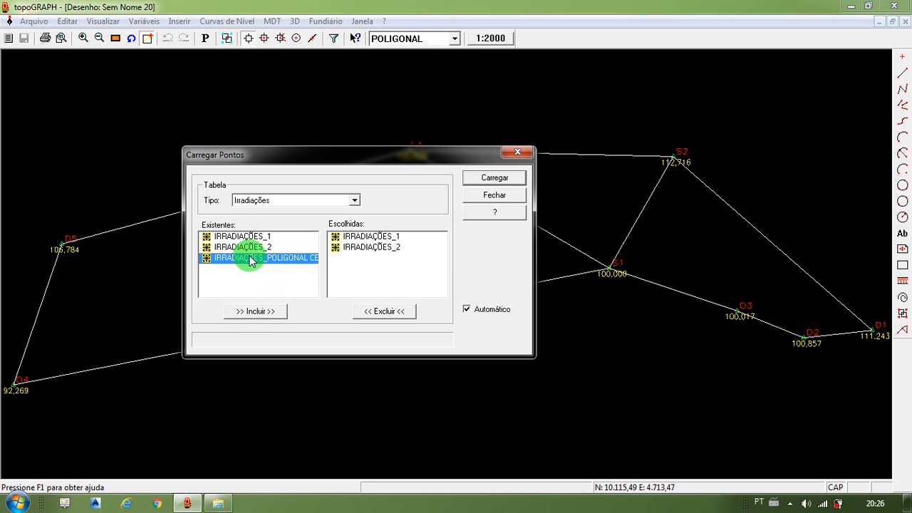
{"action": "left_click", "coordinate": [262, 314]}
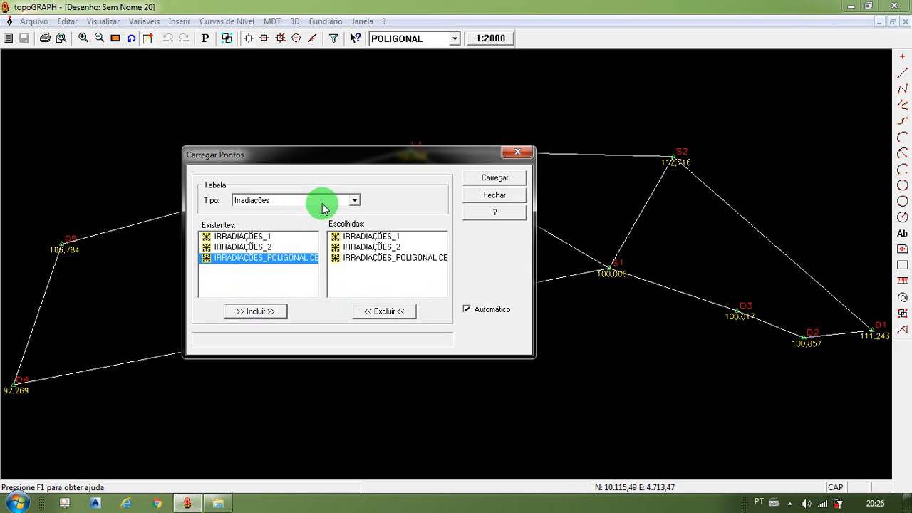
Include the COORDENADAS POLIGONAIS coordinates table and load all the chosen tables with the Automático option enabled
{"action": "left_click", "coordinate": [278, 202]}
{"action": "left_click", "coordinate": [276, 234]}
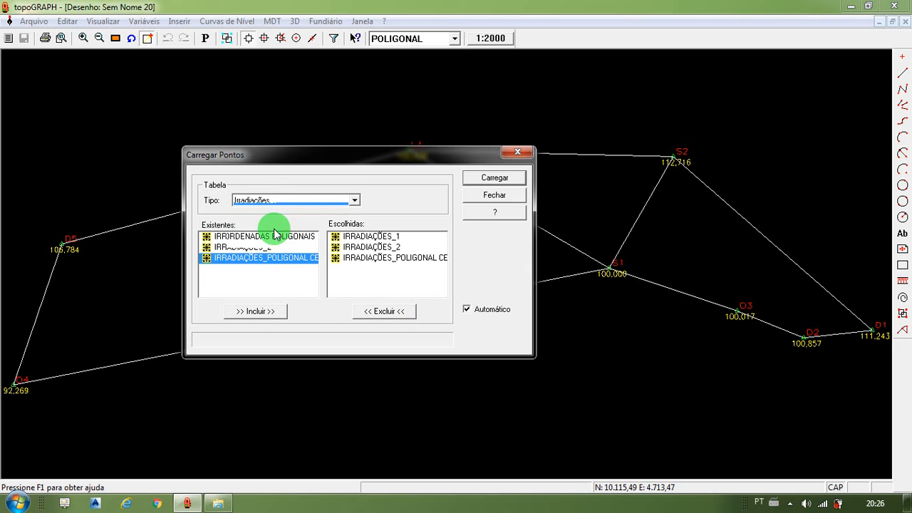
{"action": "left_click", "coordinate": [265, 238]}
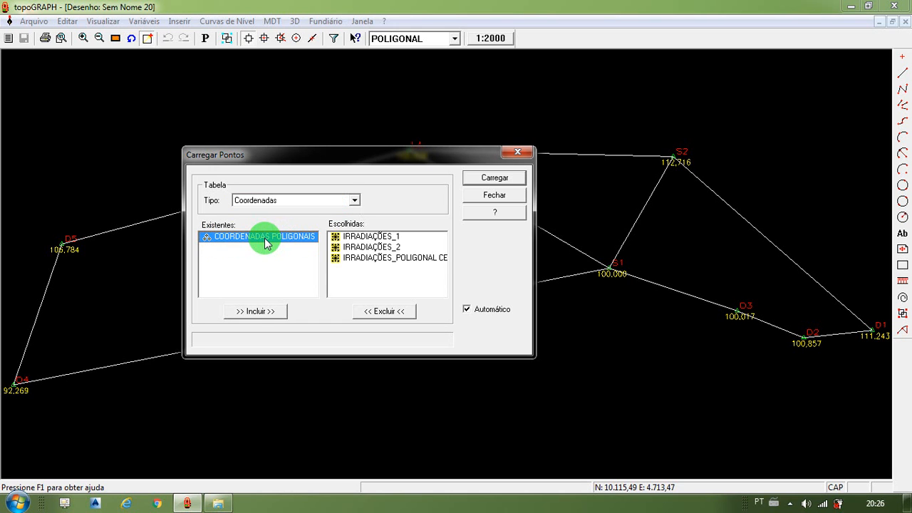
{"action": "left_click", "coordinate": [258, 311]}
{"action": "left_click", "coordinate": [492, 178]}
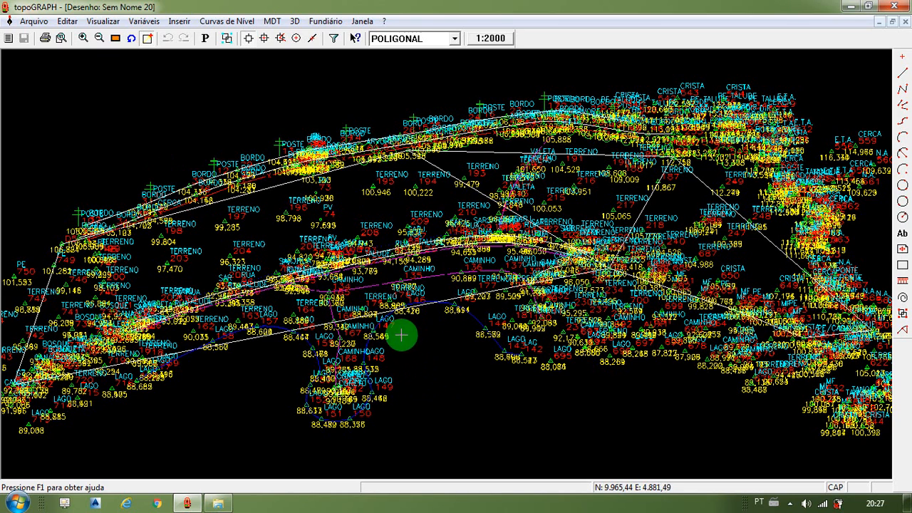
Set the drawing scale to 1:500
{"action": "left_click", "coordinate": [112, 22]}
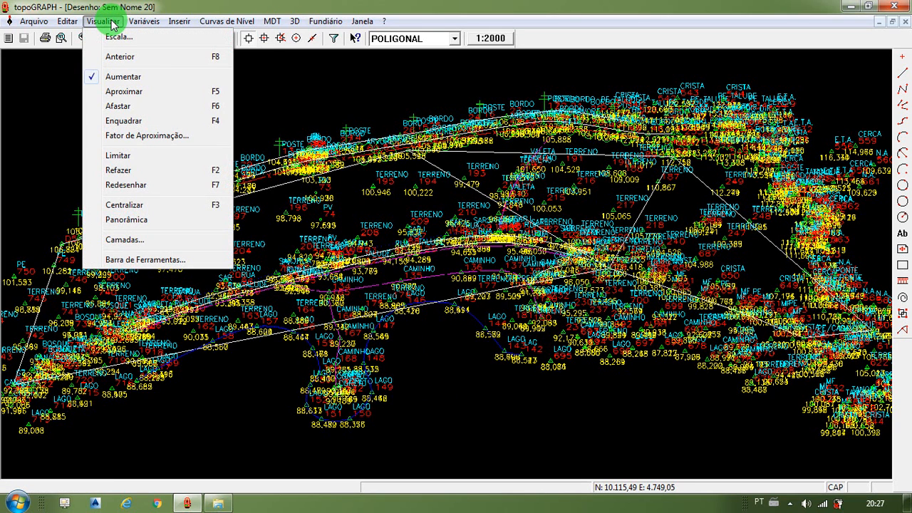
{"action": "left_click", "coordinate": [118, 37]}
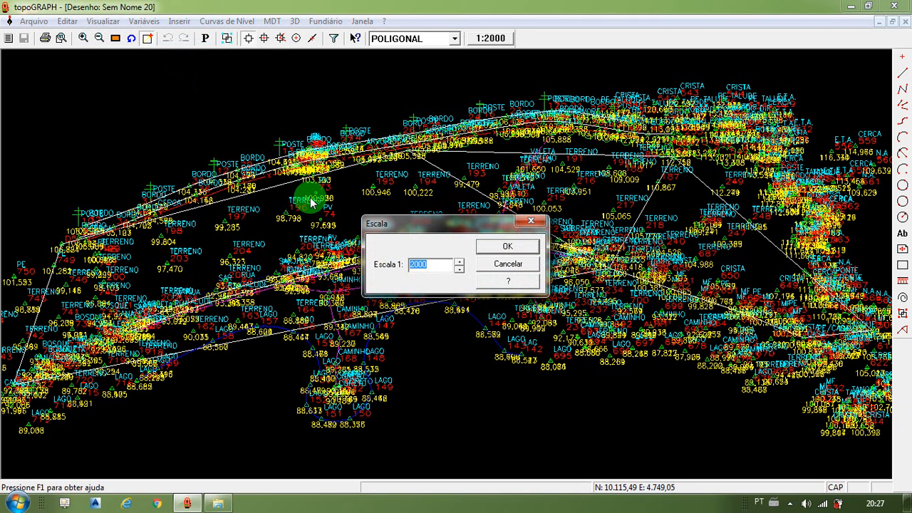
{"action": "type", "text": "500"}
{"action": "key", "text": "Return"}
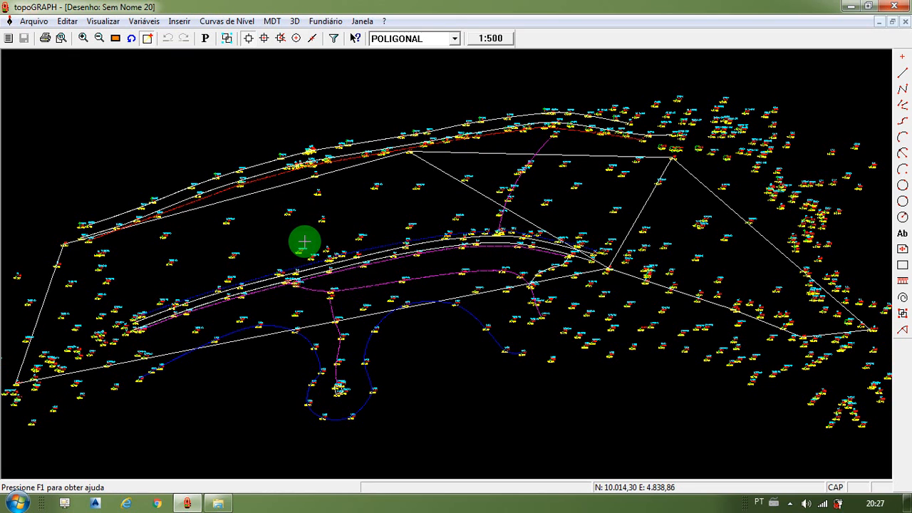
{"action": "left_click", "coordinate": [143, 21]}
{"action": "mouse_move", "coordinate": [68, 21]}
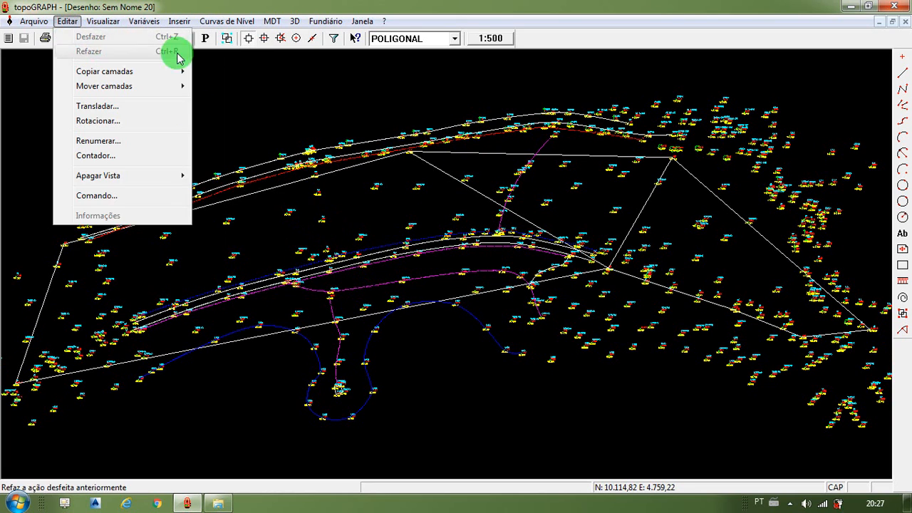
{"action": "left_click", "coordinate": [215, 75]}
Calculate the area and perimeter of the triangle between L4, S2 and S1 and insert both values as text
{"action": "left_click", "coordinate": [115, 39]}
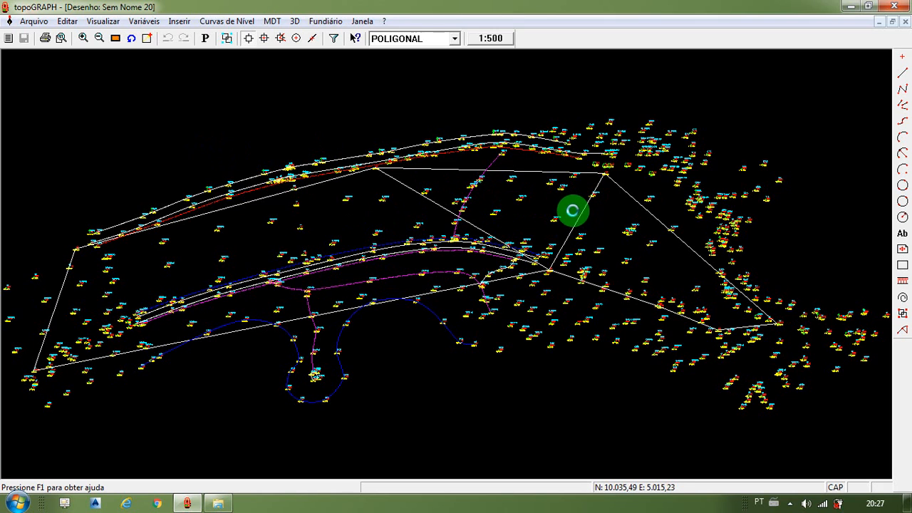
{"action": "right_click", "coordinate": [551, 184]}
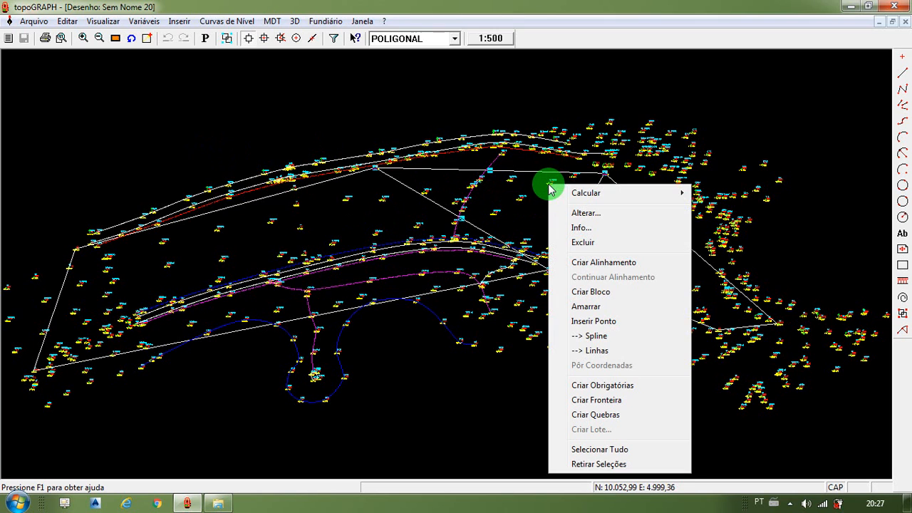
{"action": "mouse_move", "coordinate": [579, 197]}
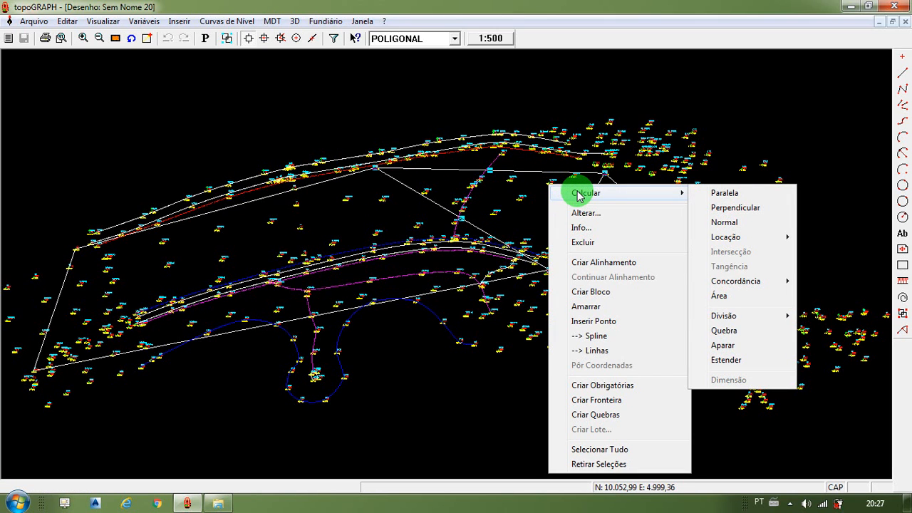
{"action": "left_click", "coordinate": [724, 296]}
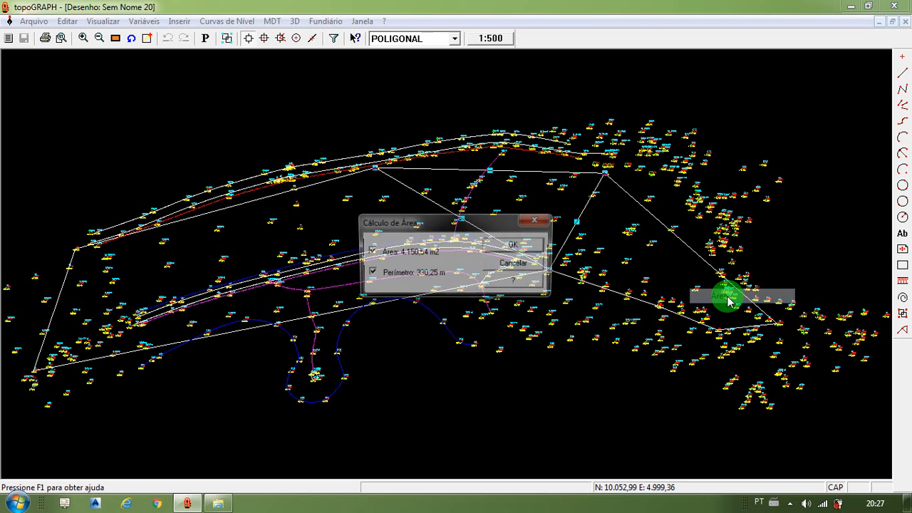
{"action": "left_click_drag", "start_coordinate": [466, 226], "coordinate": [476, 334]}
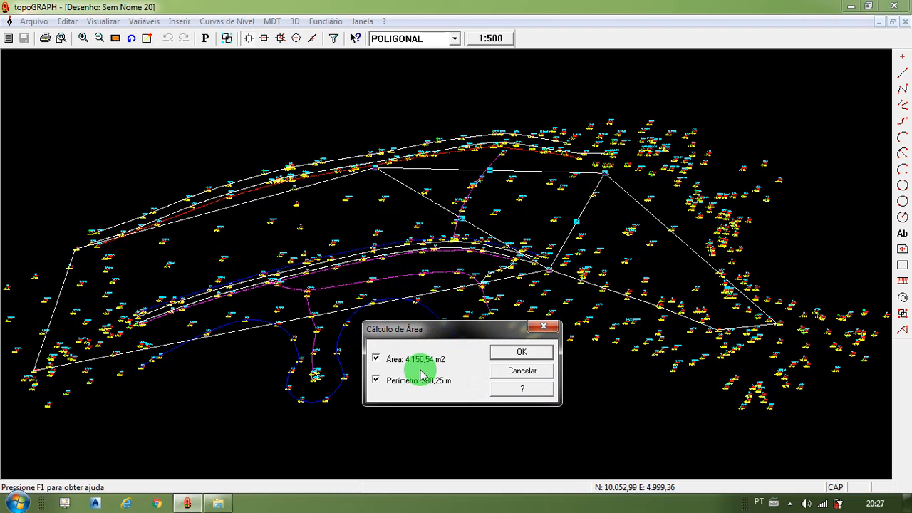
{"action": "left_click", "coordinate": [506, 353]}
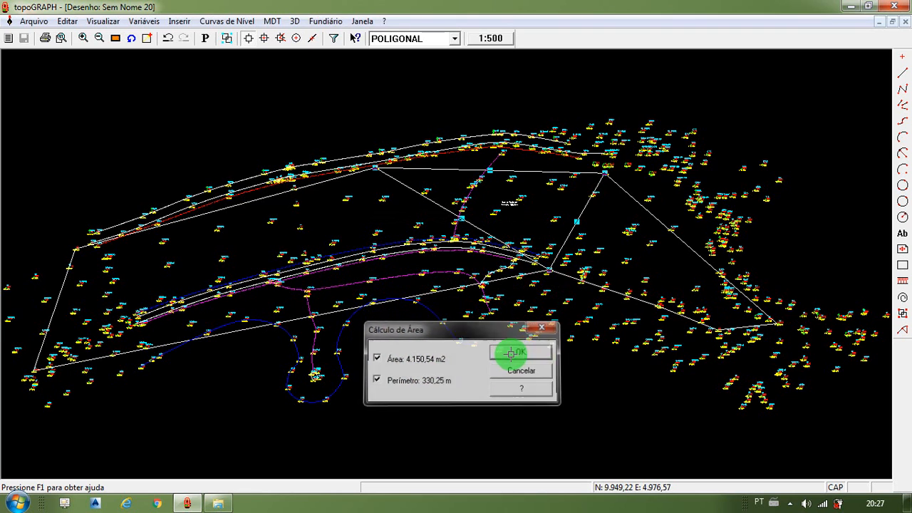
Examine the area and perimeter text placed inside the L4, S2 and S1 triangle
{"action": "left_click", "coordinate": [144, 43]}
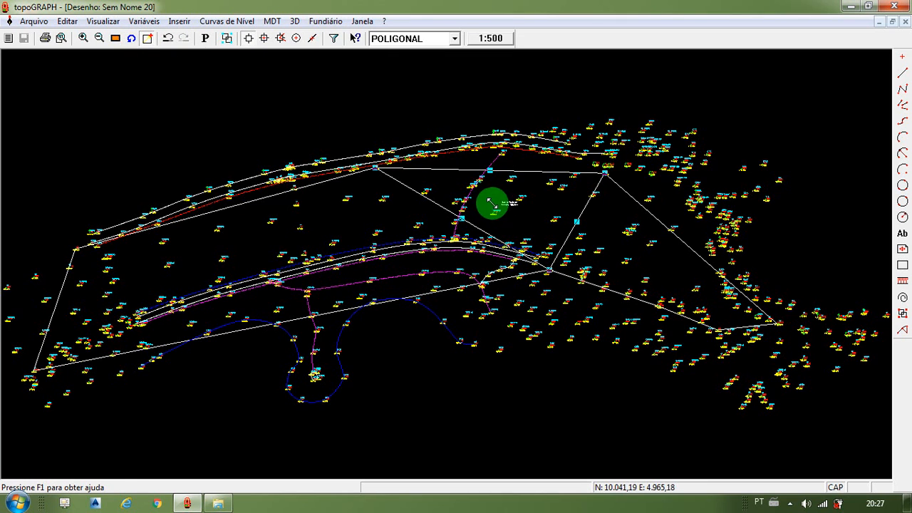
{"action": "left_click_drag", "start_coordinate": [492, 204], "coordinate": [524, 220]}
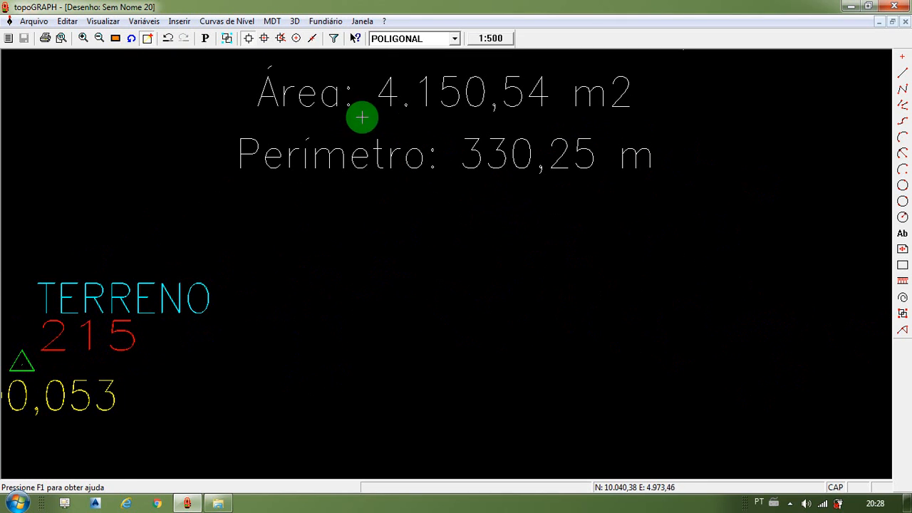
{"action": "left_click", "coordinate": [114, 38]}
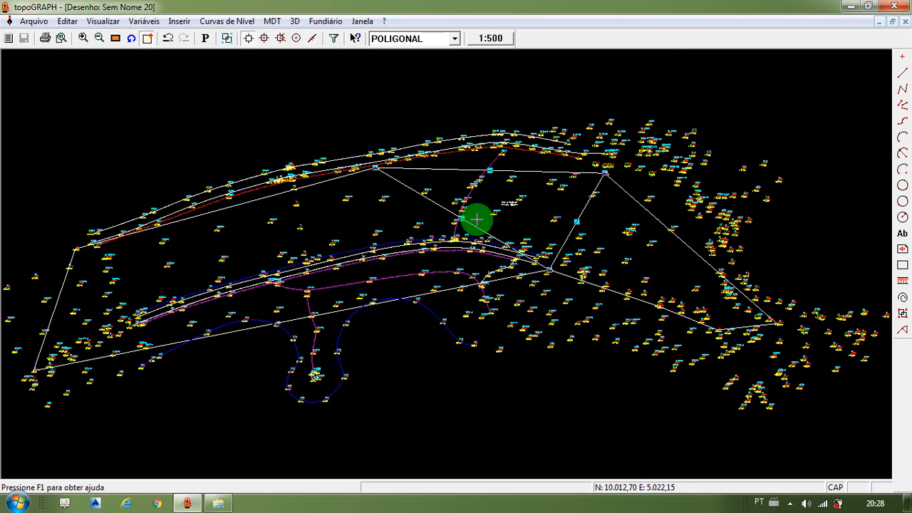
{"action": "left_click", "coordinate": [146, 22]}
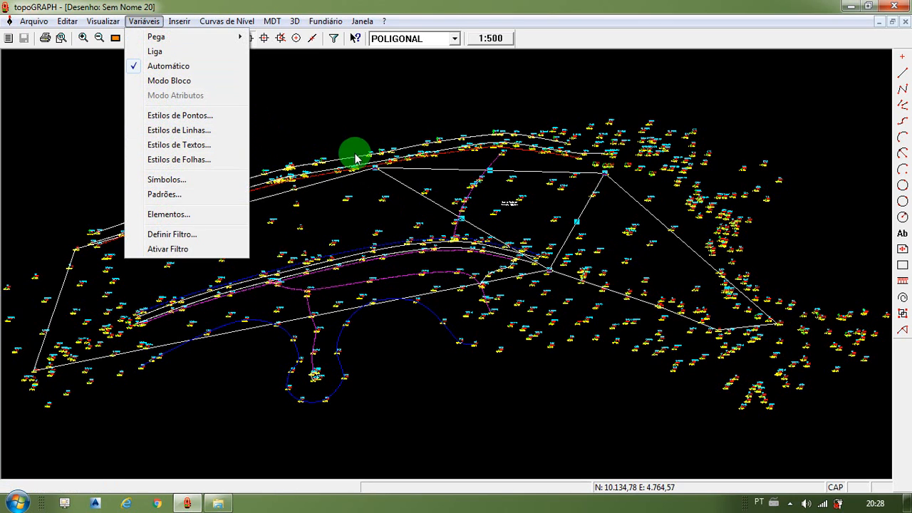
{"action": "left_click", "coordinate": [350, 128]}
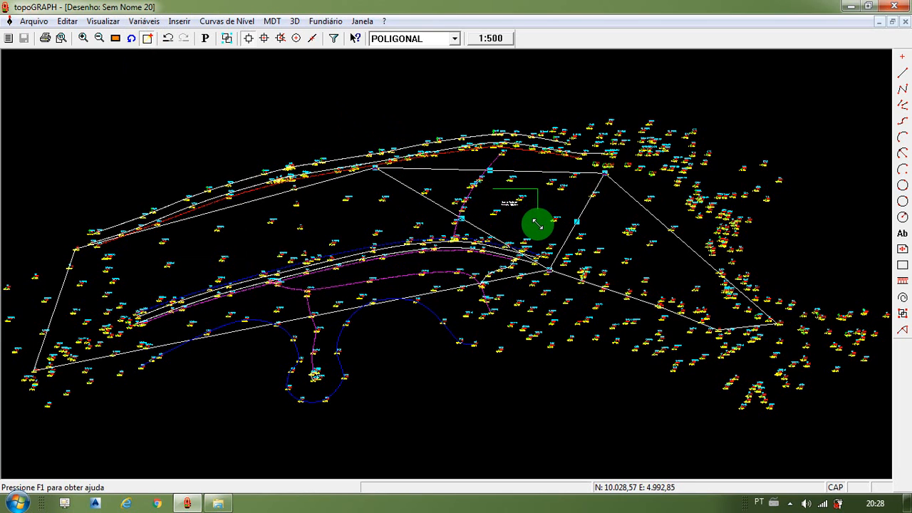
{"action": "scroll", "coordinate": [536, 221], "scroll_direction": "up", "scroll_amount": 5}
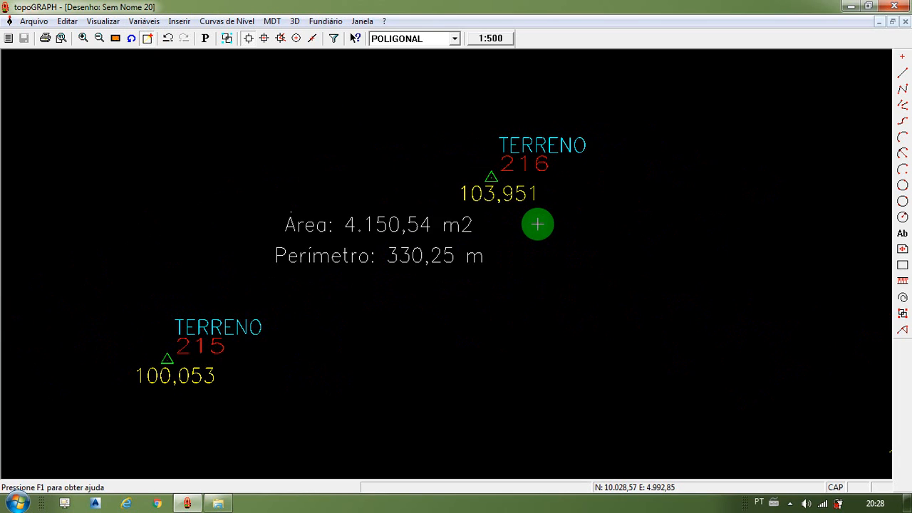
{"action": "left_click", "coordinate": [115, 41]}
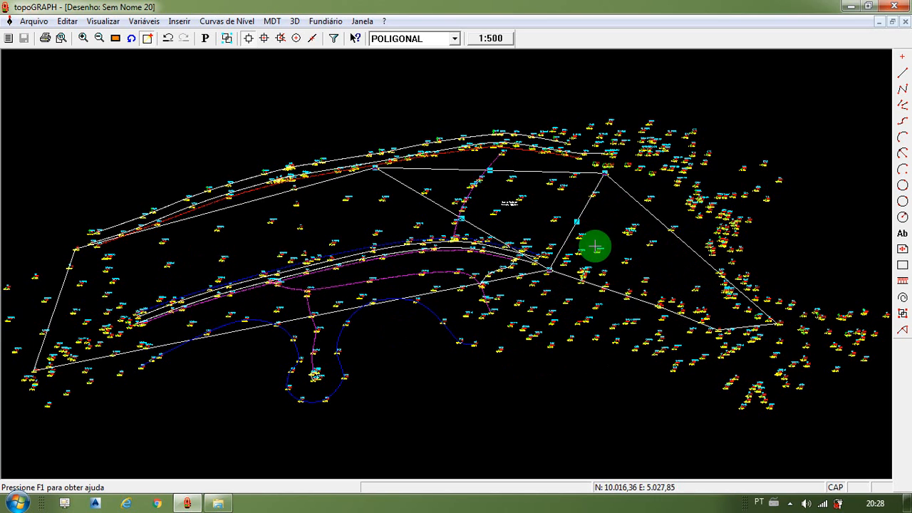
Examine the point labels around traverse vertex D1 and minimize the drawing to return to the project window
{"action": "left_click", "coordinate": [147, 40]}
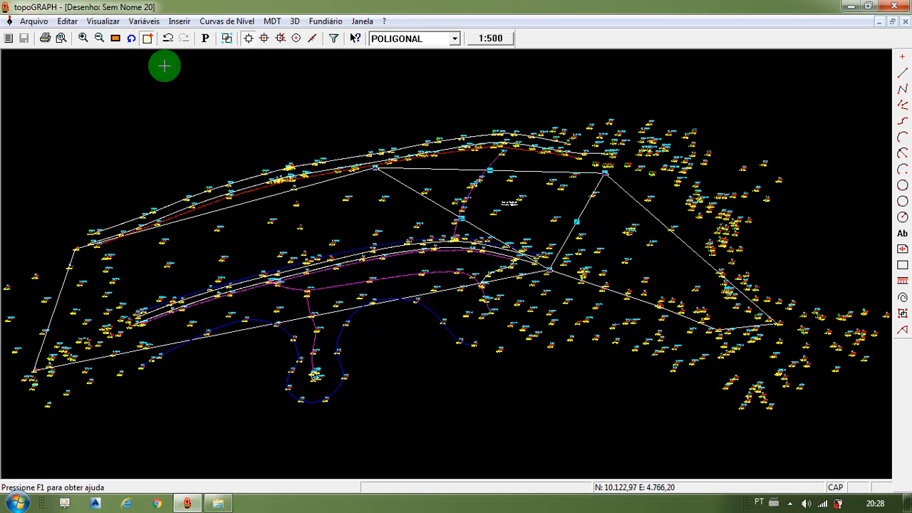
{"action": "left_click_drag", "start_coordinate": [568, 159], "coordinate": [785, 362]}
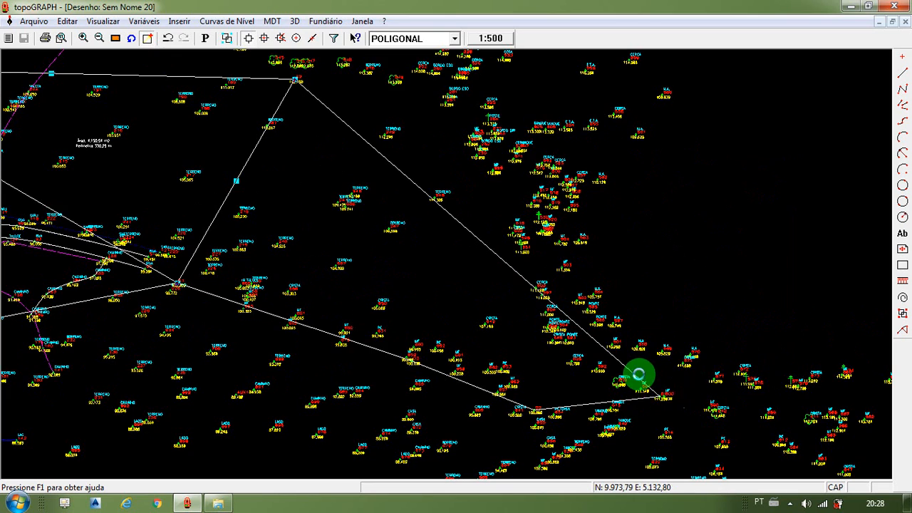
{"action": "scroll", "coordinate": [639, 373], "scroll_direction": "up", "scroll_amount": 3}
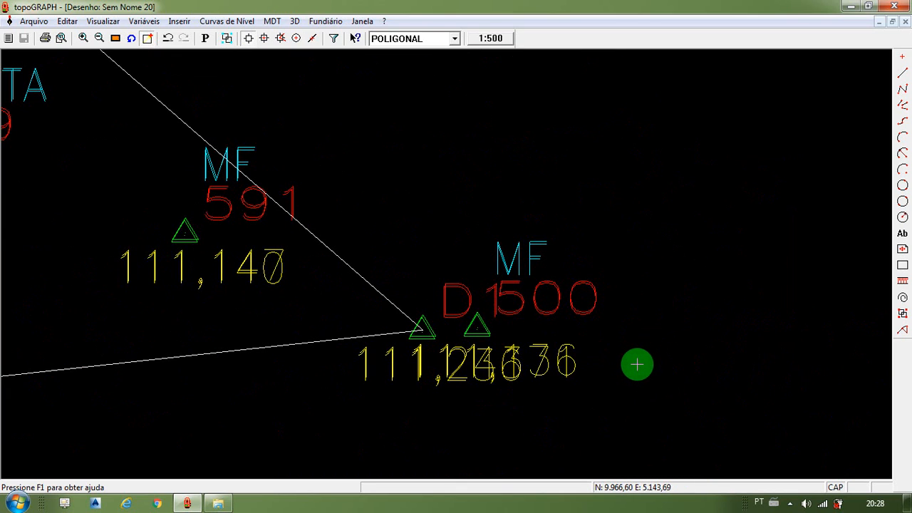
{"action": "left_click", "coordinate": [117, 39]}
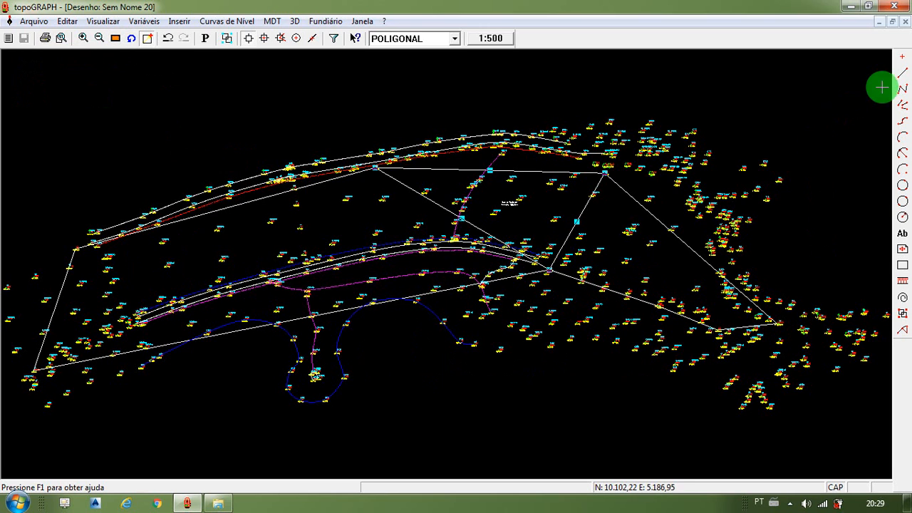
{"action": "left_click", "coordinate": [882, 27]}
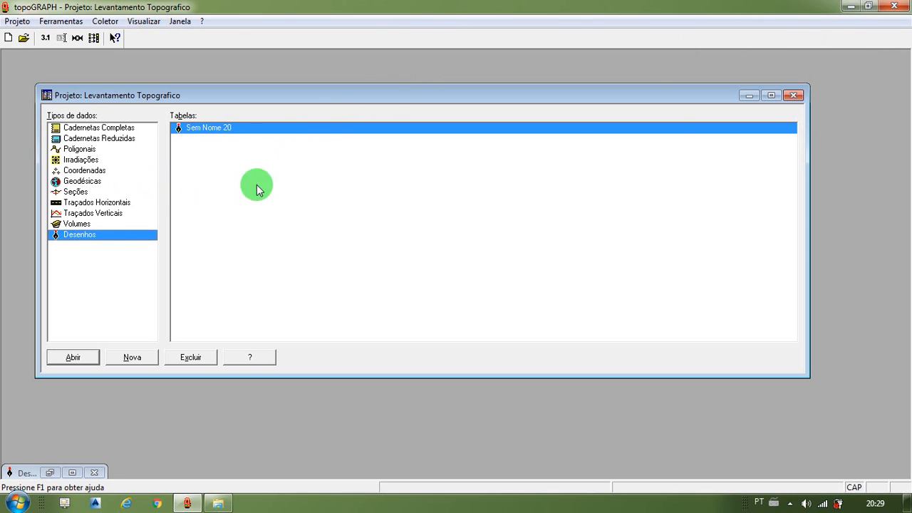
Reopen the unnamed survey drawing from the project's drawings and close it, saving it as DESENHO 1
{"action": "left_click", "coordinate": [772, 94]}
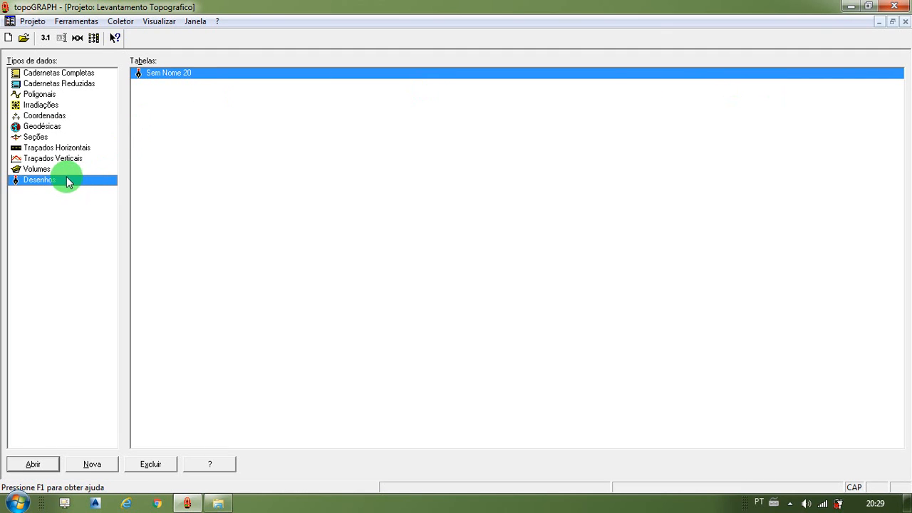
{"action": "double_click", "coordinate": [179, 73]}
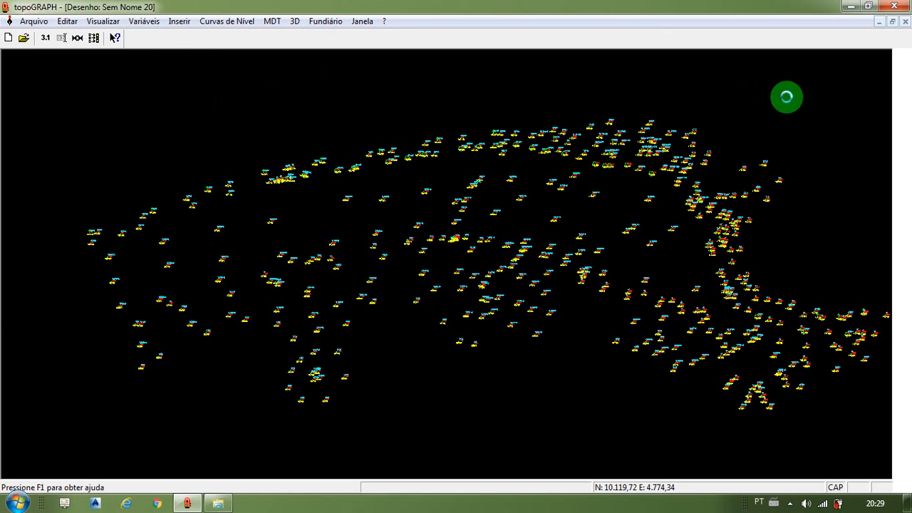
{"action": "left_click", "coordinate": [905, 22]}
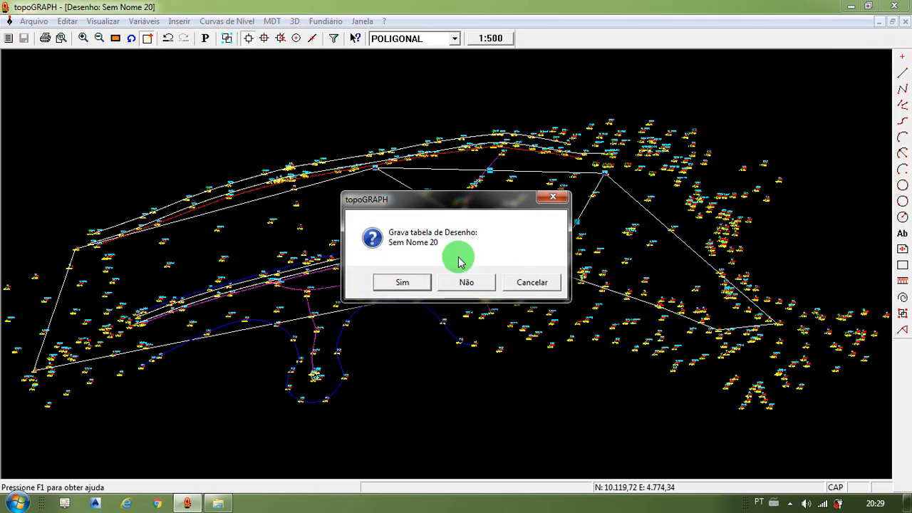
{"action": "left_click", "coordinate": [405, 282]}
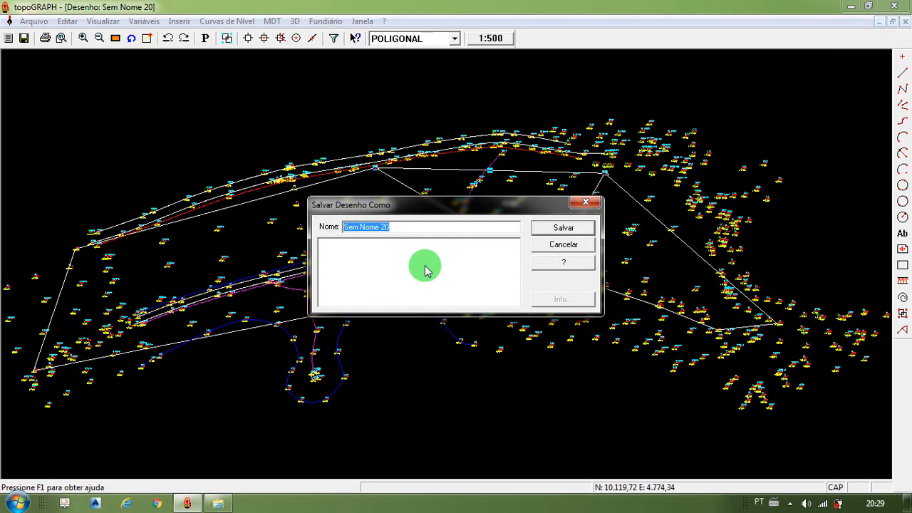
{"action": "type", "text": "DESENHO 1"}
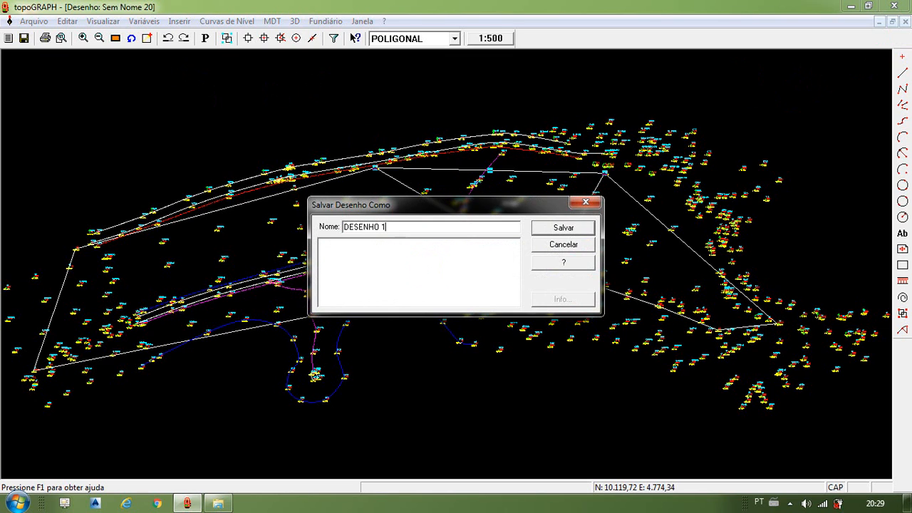
{"action": "left_click", "coordinate": [579, 229]}
{"action": "left_click", "coordinate": [568, 235]}
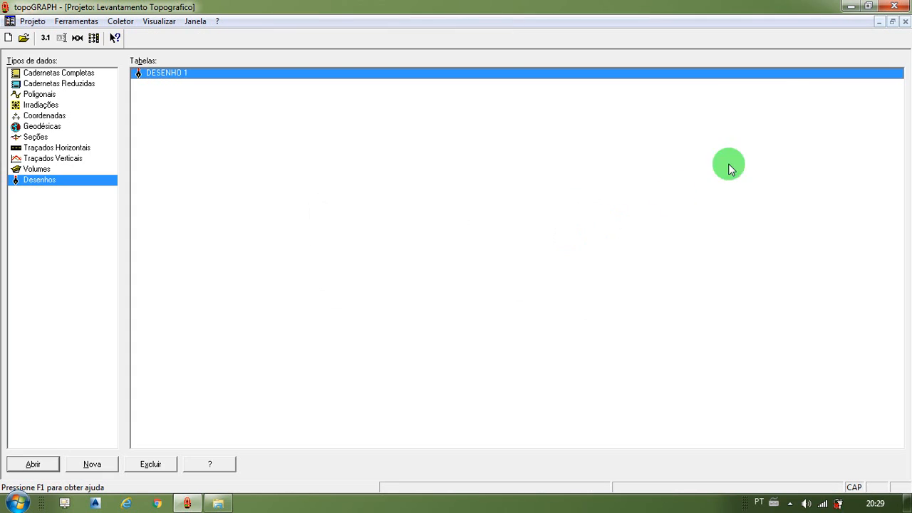
Create a new drawing and load the points of the COORDENADAS POLIGONAIS coordinate table into it
{"action": "double_click", "coordinate": [74, 184]}
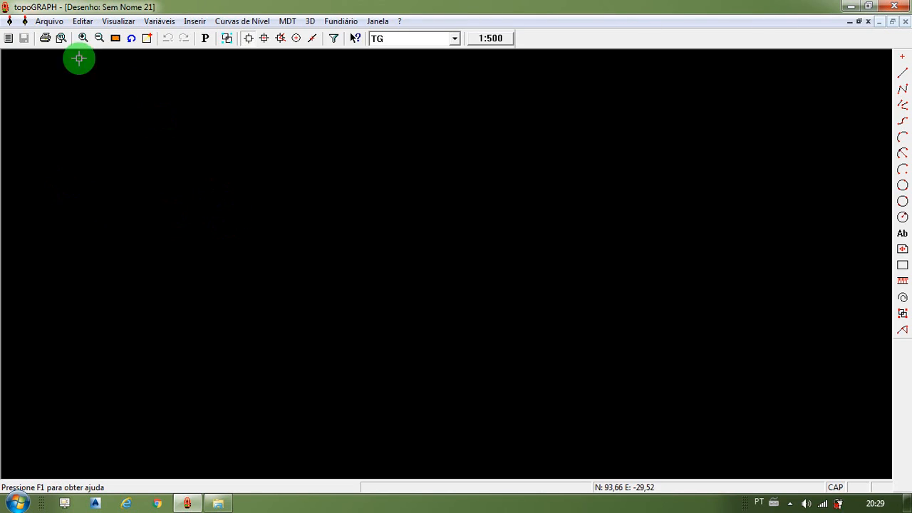
{"action": "left_click", "coordinate": [48, 21]}
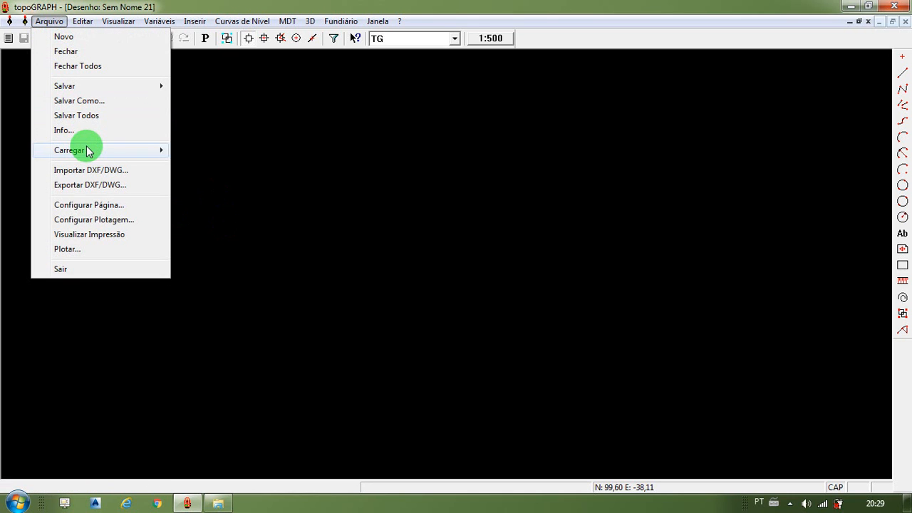
{"action": "mouse_move", "coordinate": [90, 150]}
{"action": "left_click", "coordinate": [214, 165]}
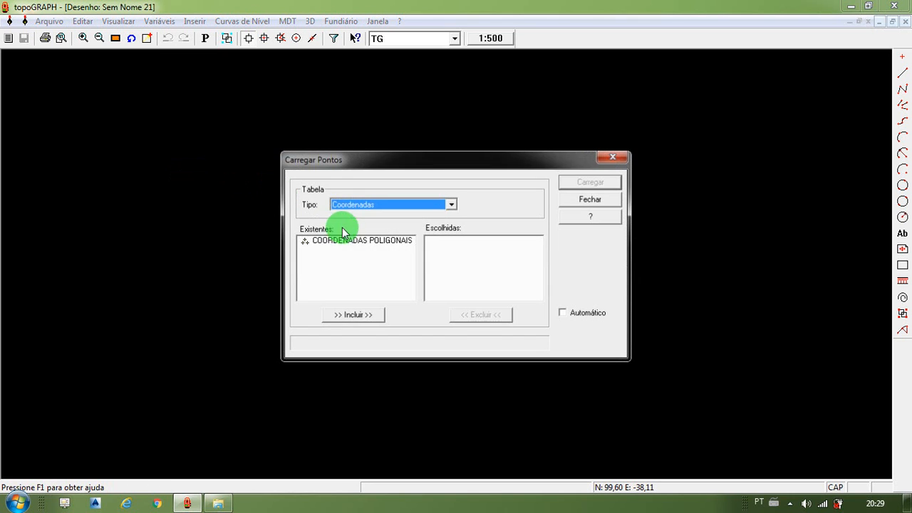
{"action": "left_click", "coordinate": [387, 204]}
{"action": "left_click", "coordinate": [370, 234]}
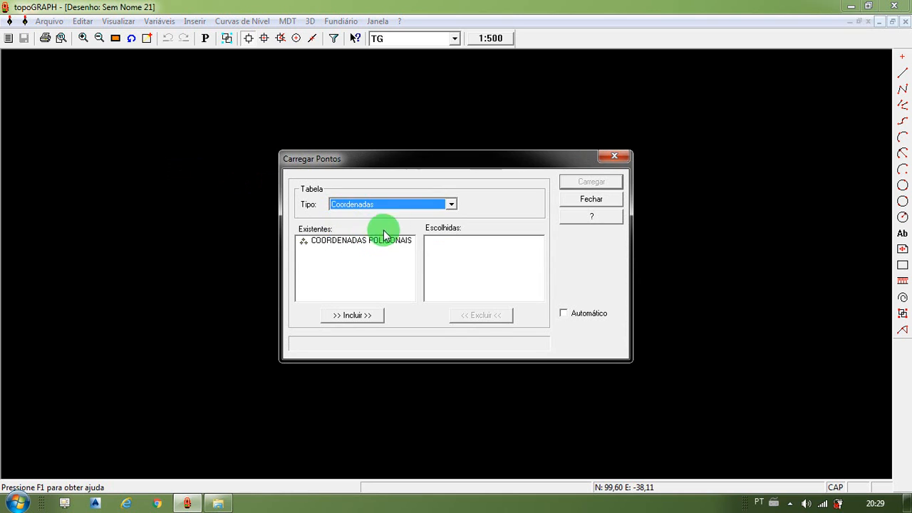
{"action": "left_click", "coordinate": [383, 242]}
{"action": "left_click", "coordinate": [353, 315]}
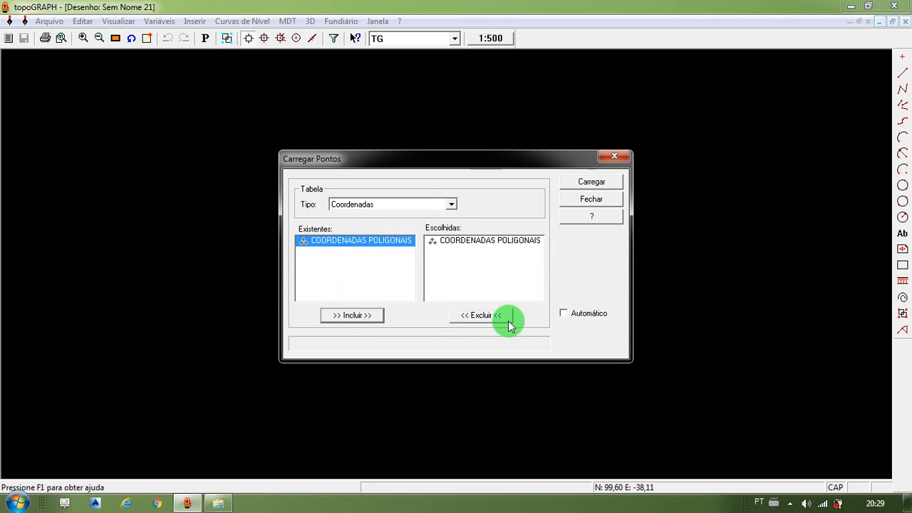
{"action": "left_click", "coordinate": [564, 314]}
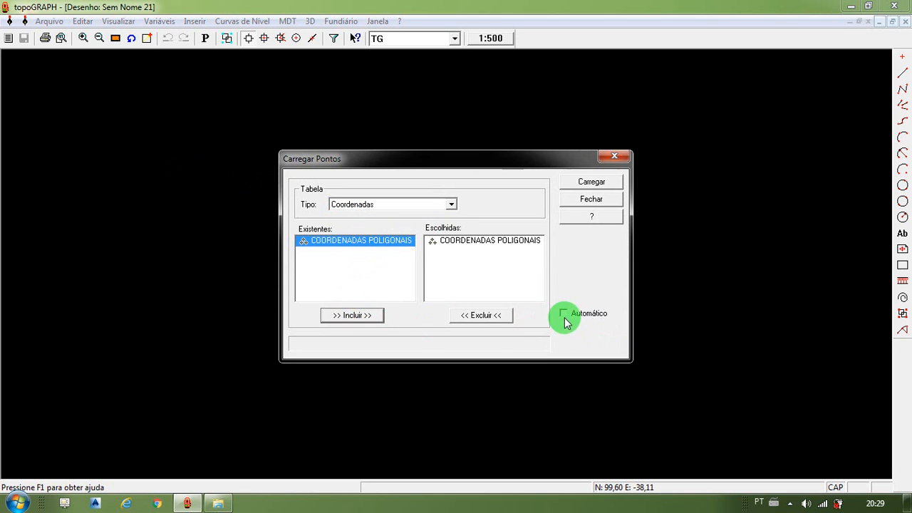
{"action": "left_click", "coordinate": [596, 181]}
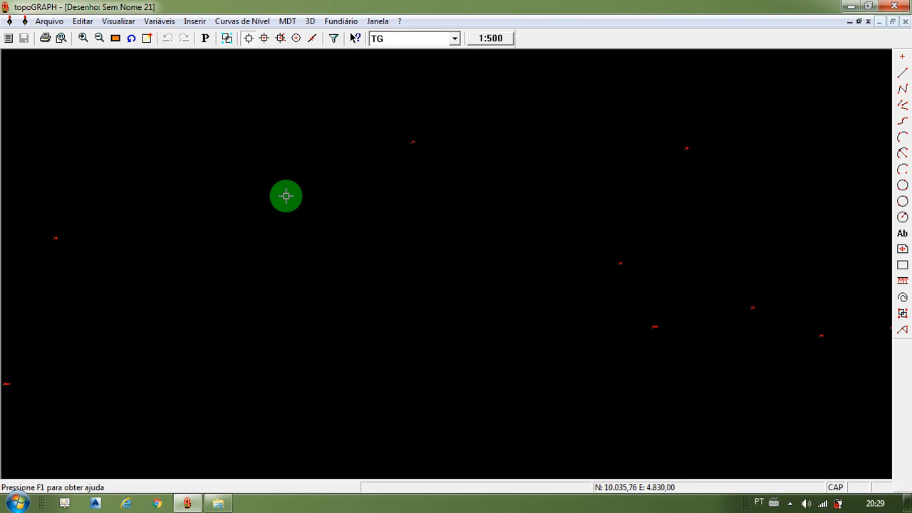
Set the new drawing's scale to 1:2000
{"action": "left_click", "coordinate": [121, 22]}
{"action": "left_click", "coordinate": [133, 34]}
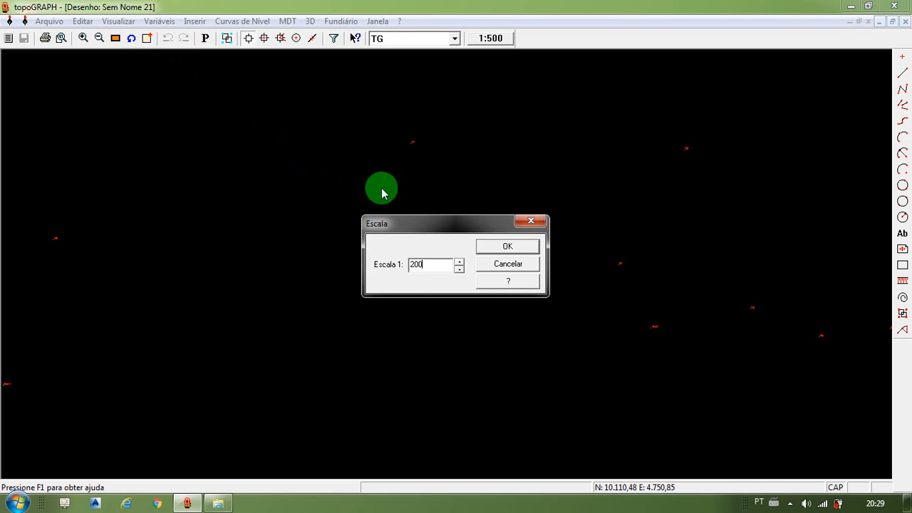
{"action": "type", "text": "2000"}
{"action": "left_click", "coordinate": [481, 247]}
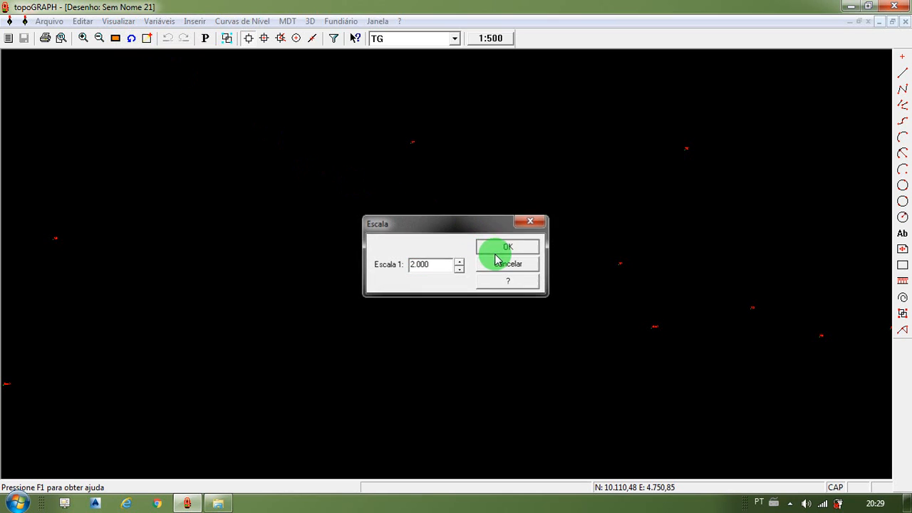
Turn on description and elevation in the TG point style, set its symbol to Triângulo and refit the drawing view
{"action": "left_click", "coordinate": [159, 21]}
{"action": "left_click", "coordinate": [193, 116]}
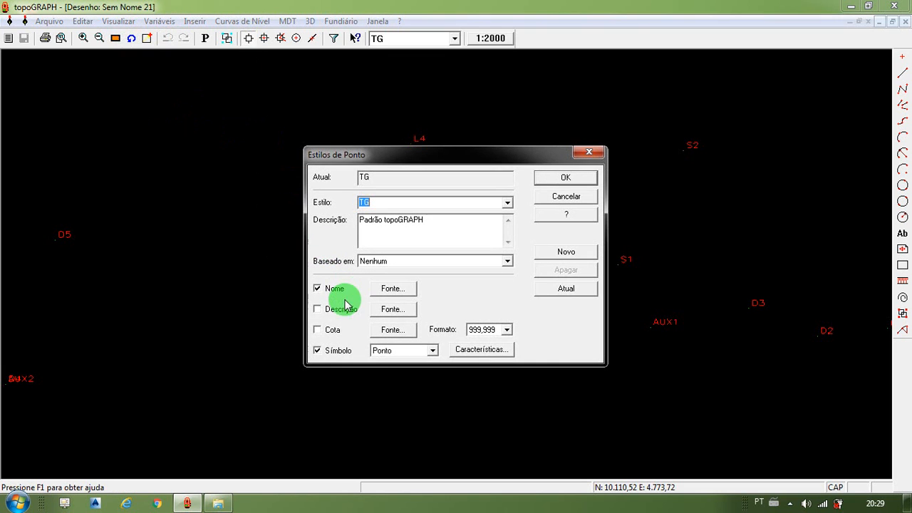
{"action": "left_click", "coordinate": [321, 310]}
{"action": "left_click", "coordinate": [319, 332]}
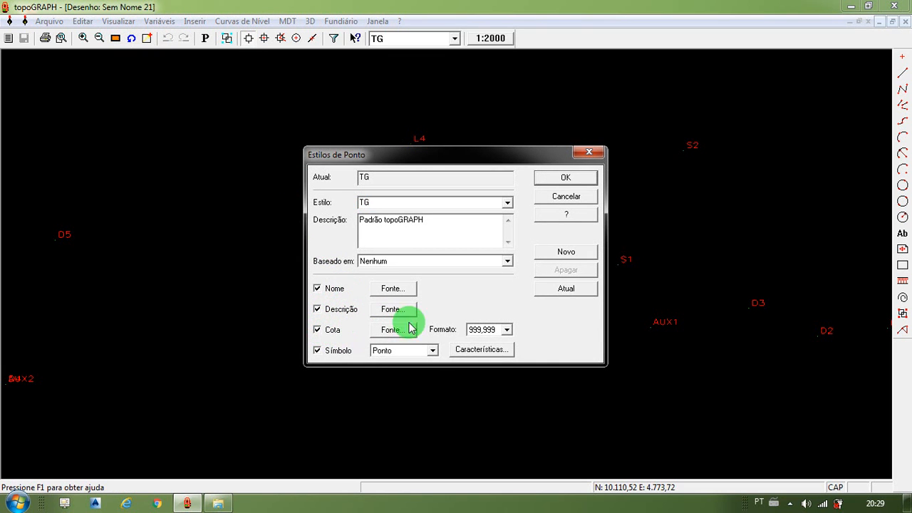
{"action": "left_click", "coordinate": [404, 350]}
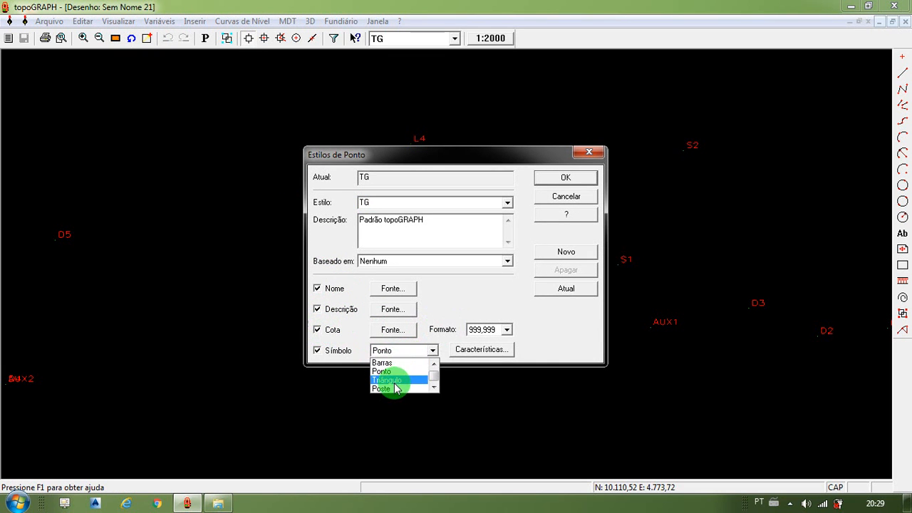
{"action": "left_click", "coordinate": [396, 381]}
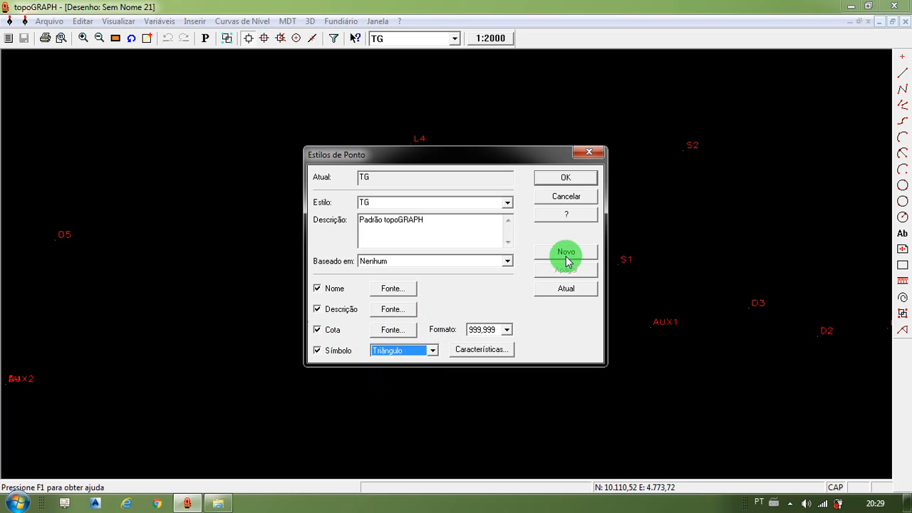
{"action": "left_click", "coordinate": [565, 180]}
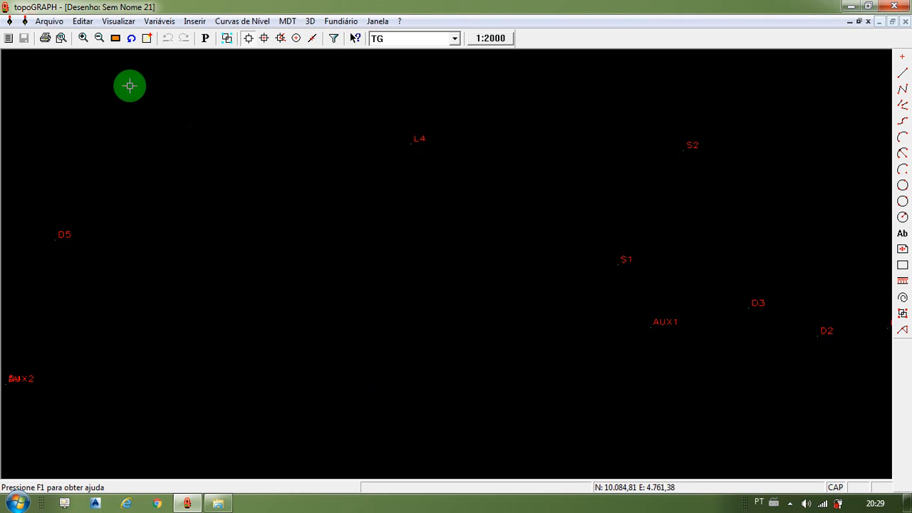
{"action": "left_click", "coordinate": [117, 37]}
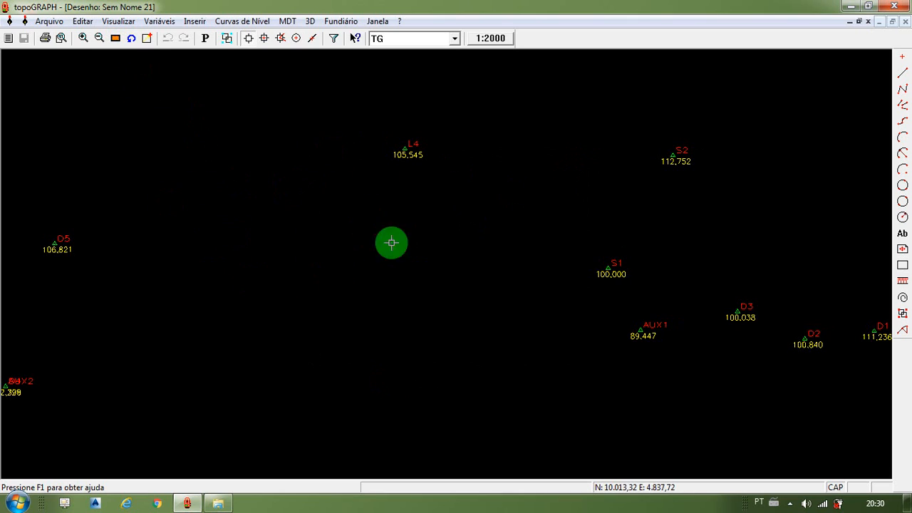
Draw a closed polyline snapped to the points, from AUX2 through D5, L4 and S1 back to AUX2
{"action": "left_click", "coordinate": [902, 90]}
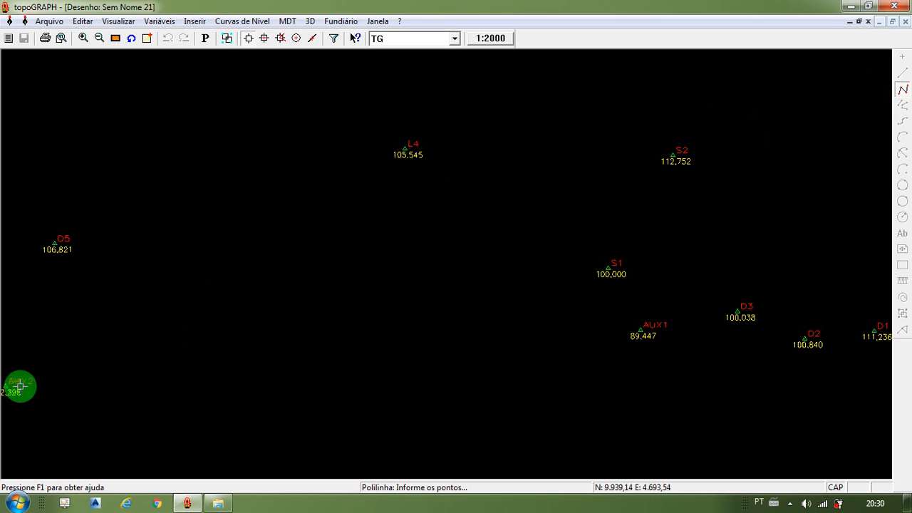
{"action": "left_click", "coordinate": [264, 42]}
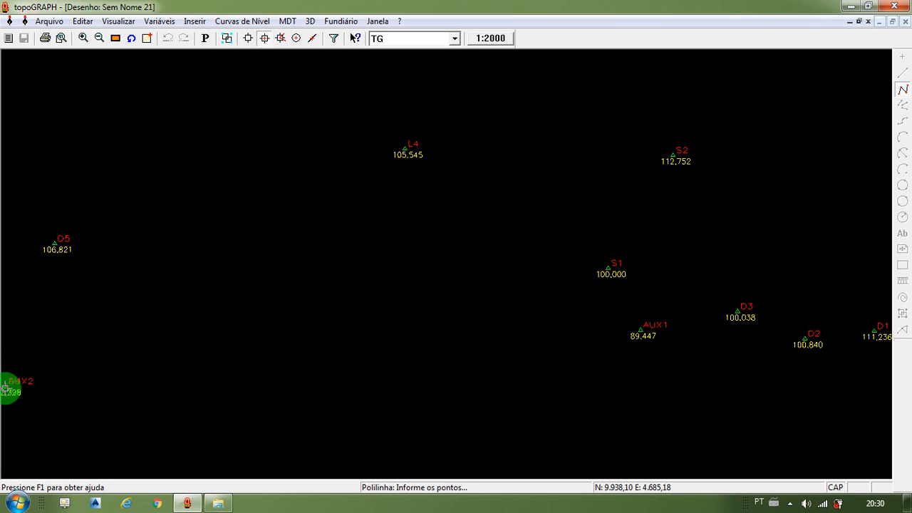
{"action": "left_click", "coordinate": [5, 388]}
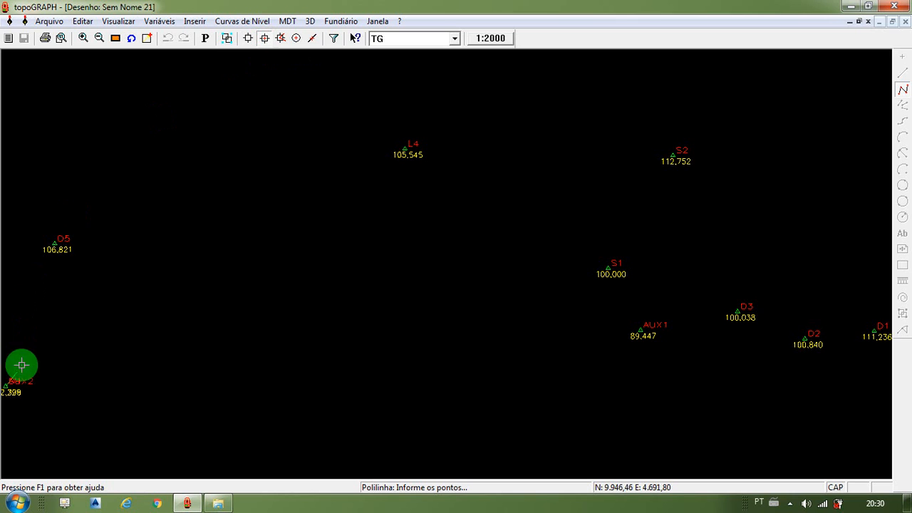
{"action": "left_click", "coordinate": [55, 241]}
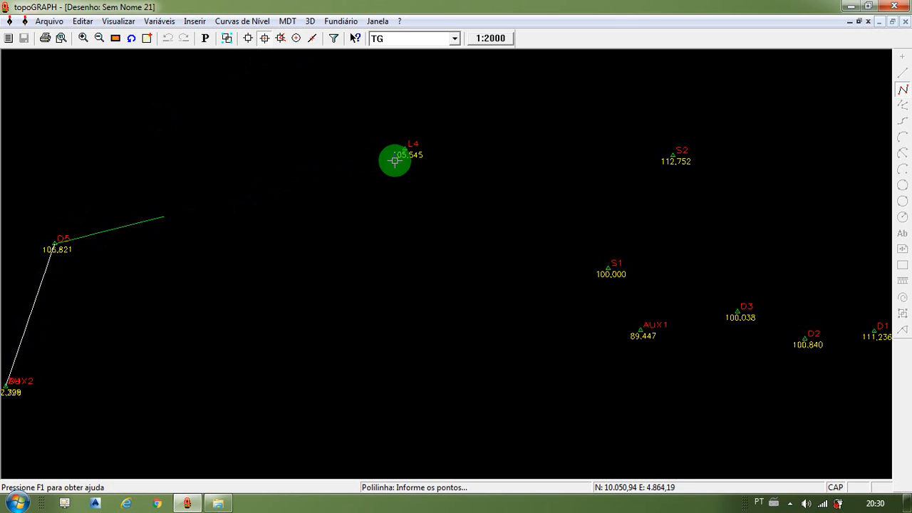
{"action": "left_click", "coordinate": [405, 149]}
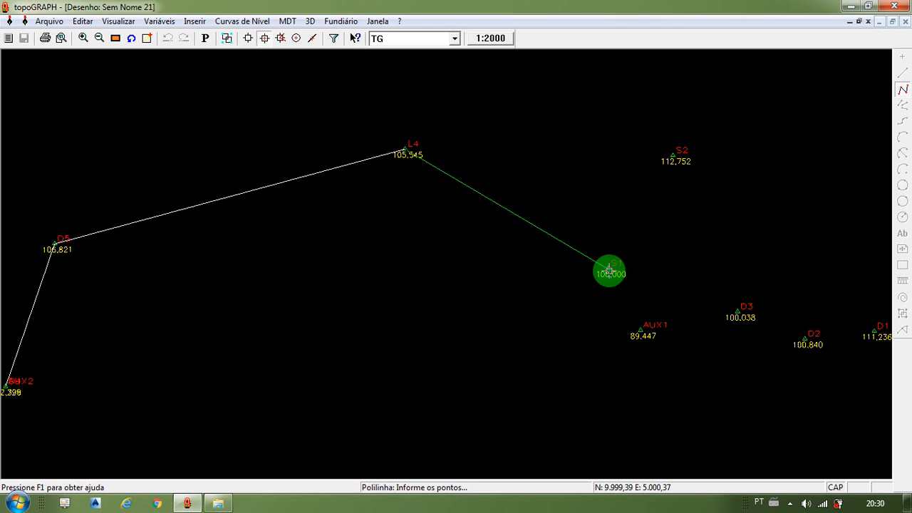
{"action": "left_click", "coordinate": [610, 271]}
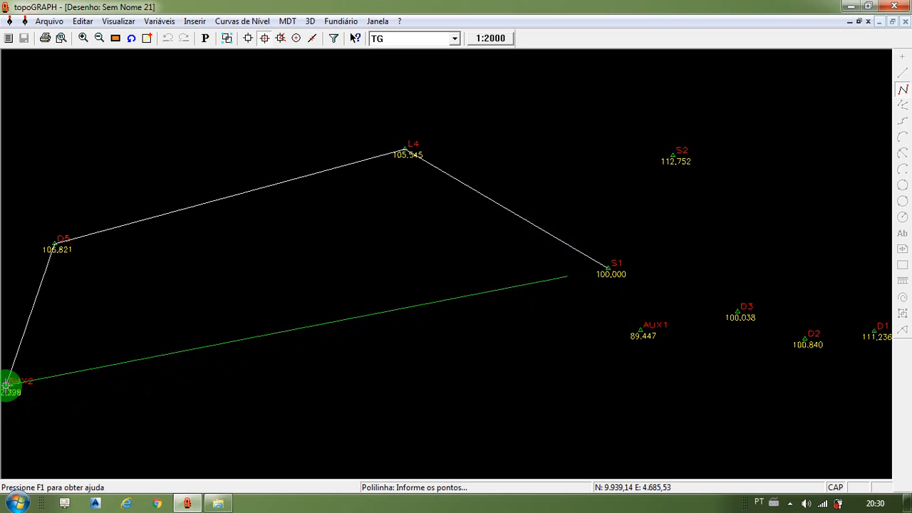
{"action": "left_click", "coordinate": [16, 385]}
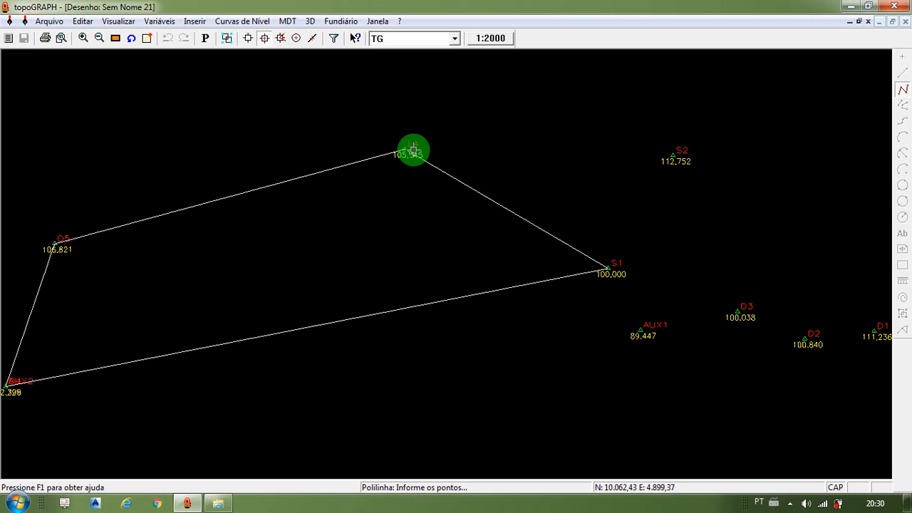
Draw a closed triangular polyline from L4 through S2 and S1 back to L4
{"action": "left_click", "coordinate": [407, 148]}
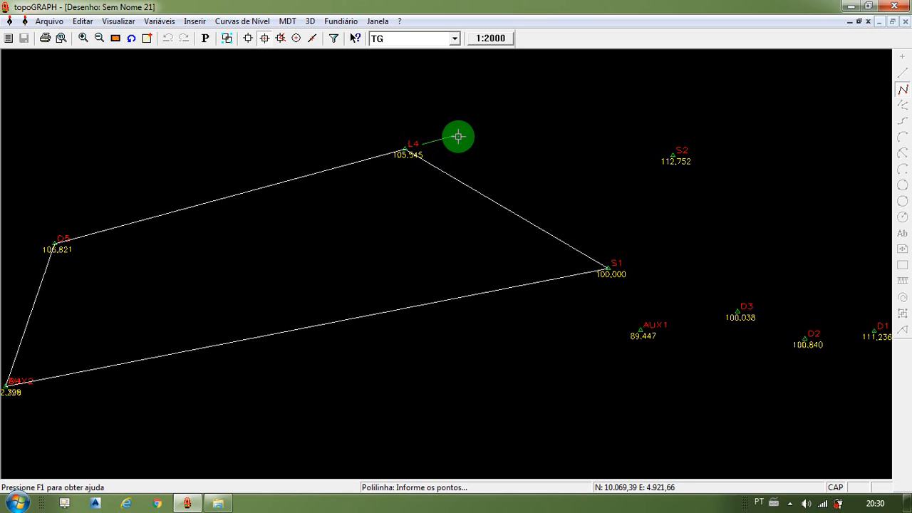
{"action": "left_click", "coordinate": [672, 155]}
{"action": "left_click", "coordinate": [608, 265]}
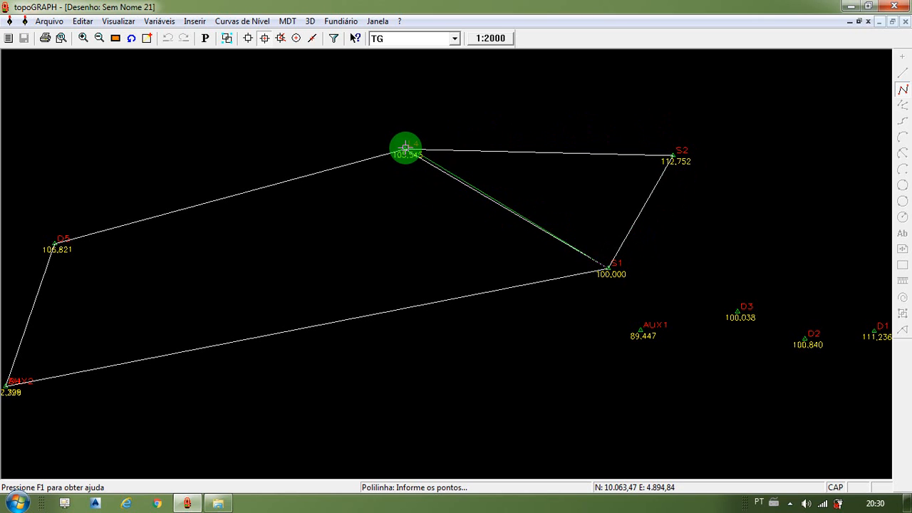
{"action": "left_click", "coordinate": [405, 147]}
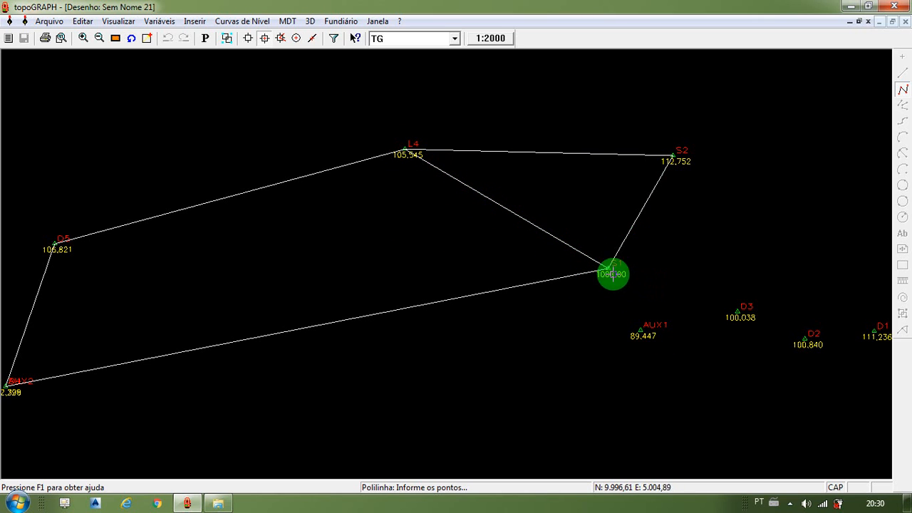
Draw a closed polyline from S1 through D3, D2, D1 and S2 back to S1, plus an open line between D3 and AUX1
{"action": "left_click", "coordinate": [605, 268]}
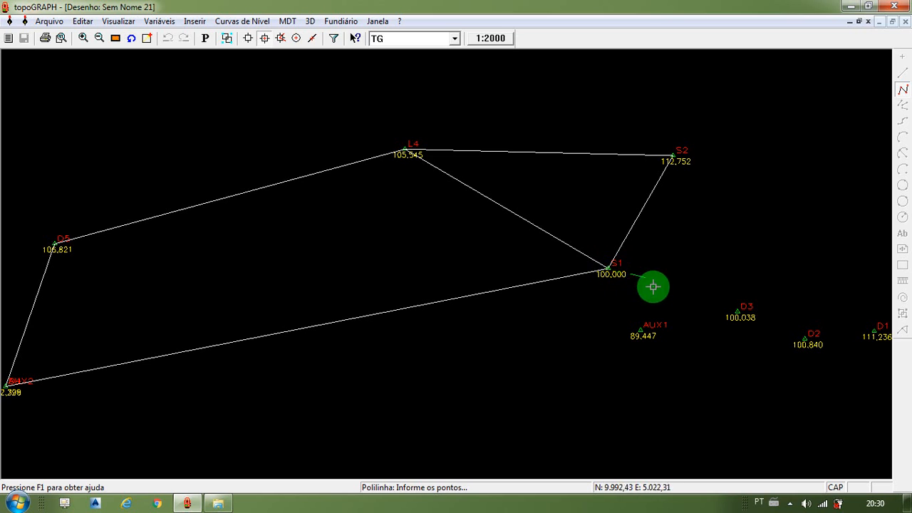
{"action": "left_click", "coordinate": [739, 313]}
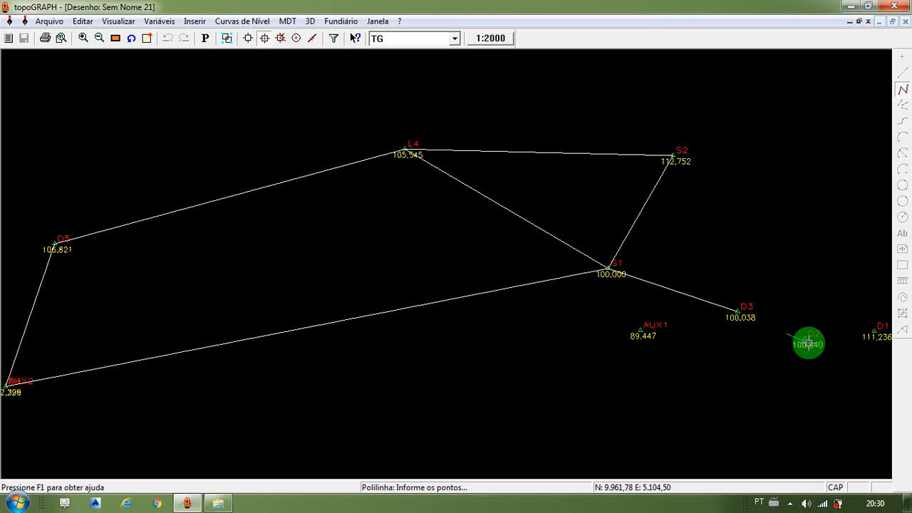
{"action": "left_click", "coordinate": [807, 338]}
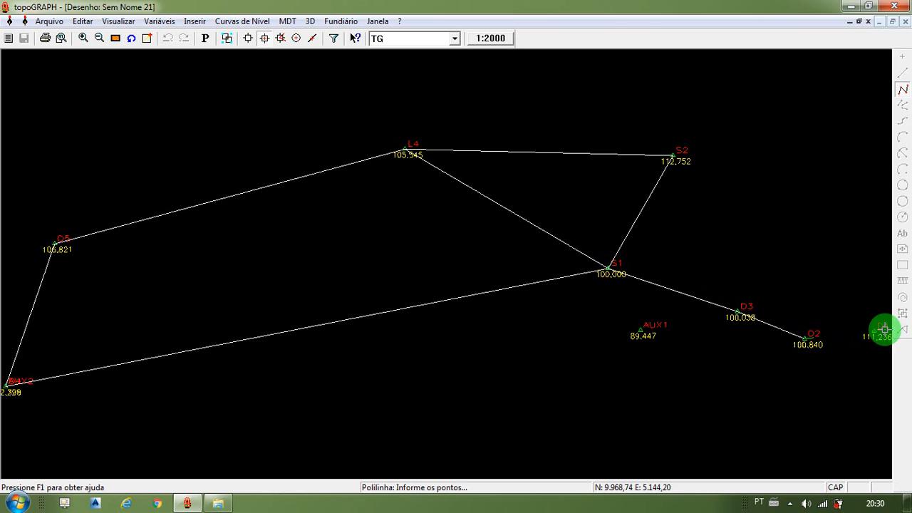
{"action": "left_click", "coordinate": [875, 332]}
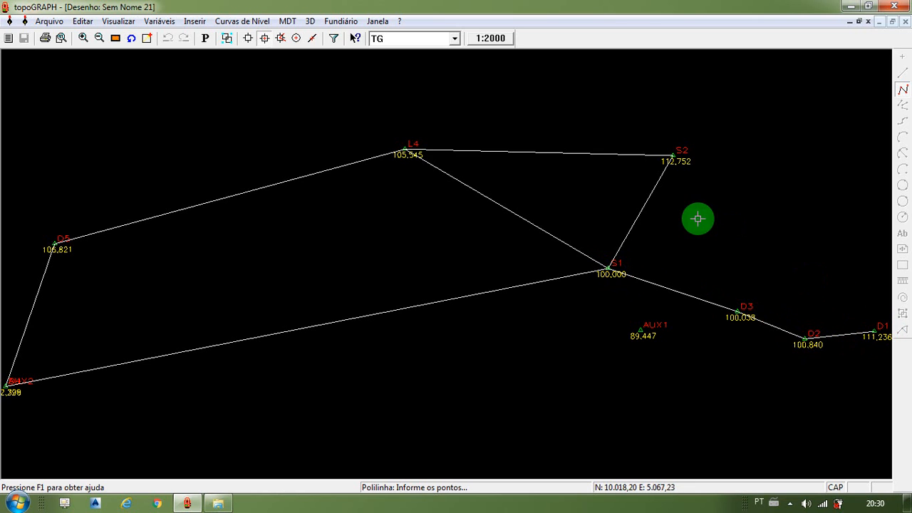
{"action": "left_click", "coordinate": [676, 154]}
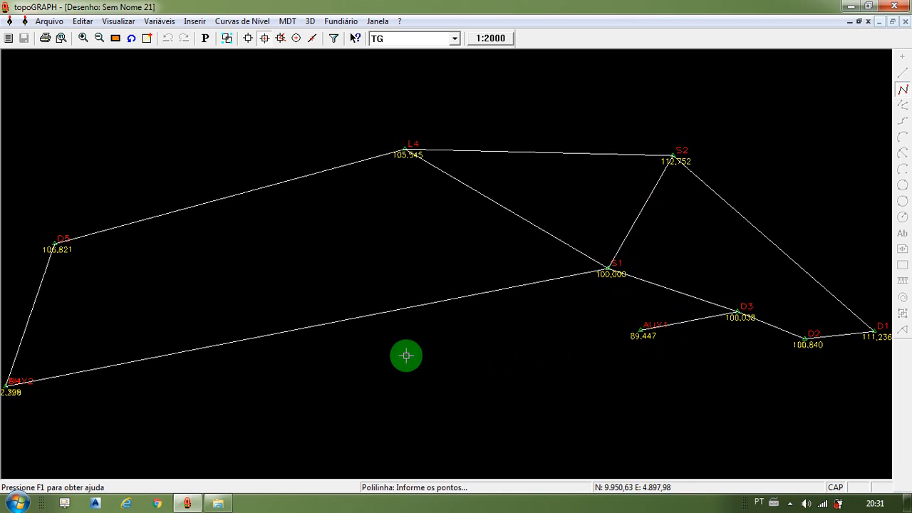
{"action": "left_click", "coordinate": [904, 93]}
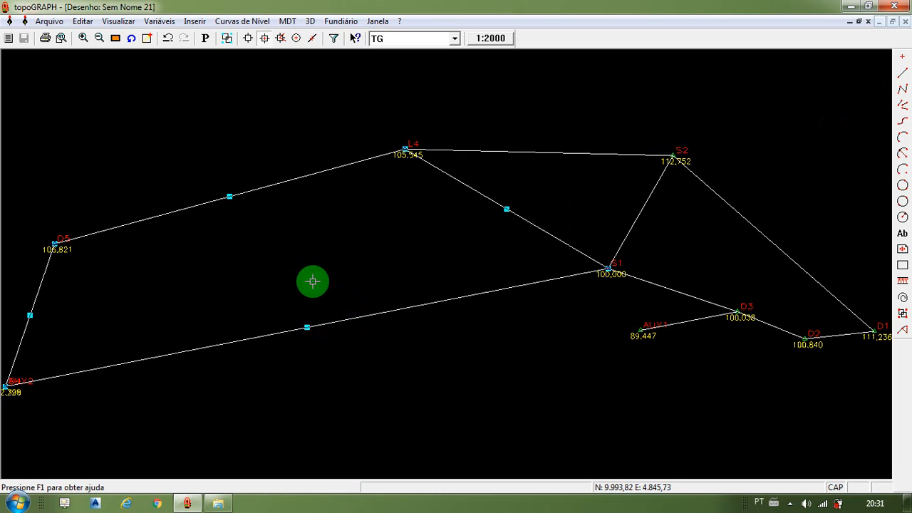
Calculate the area and perimeter of the AUX2, D5, L4, S1 polygon and place both as labels in the drawing
{"action": "right_click", "coordinate": [314, 273]}
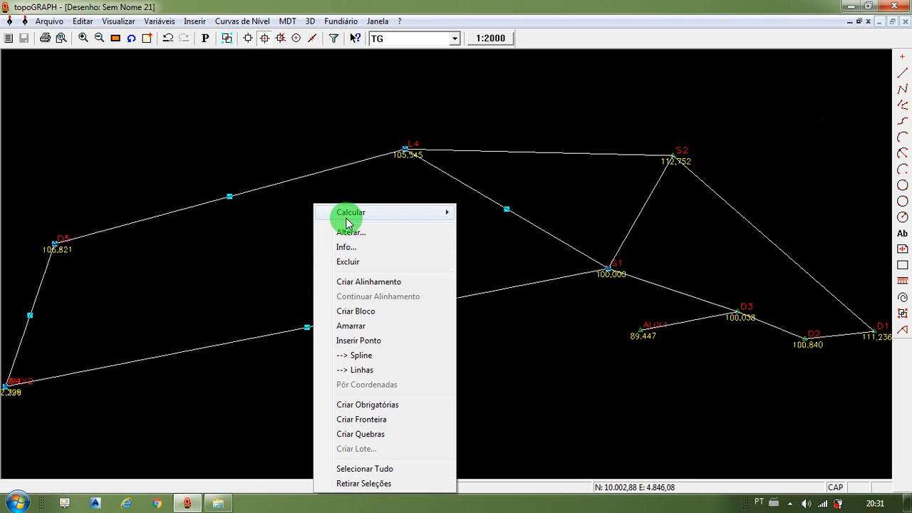
{"action": "mouse_move", "coordinate": [346, 217]}
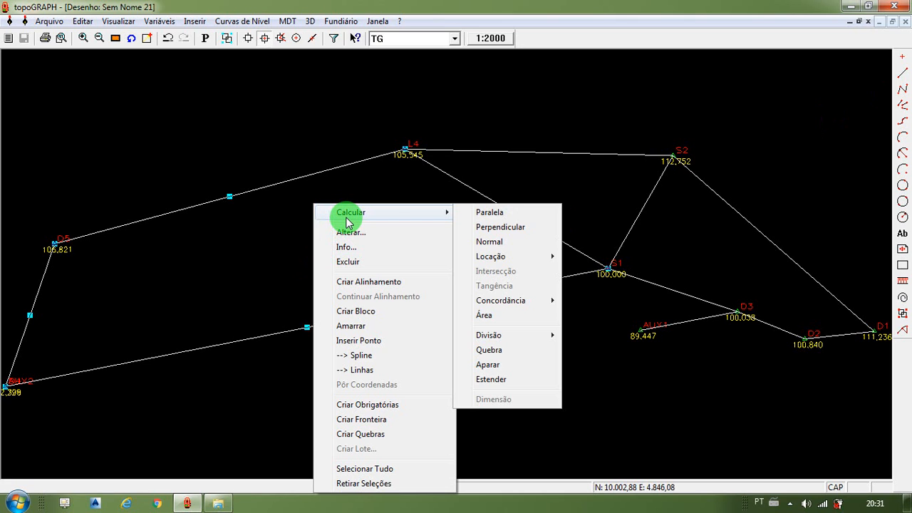
{"action": "left_click", "coordinate": [488, 316]}
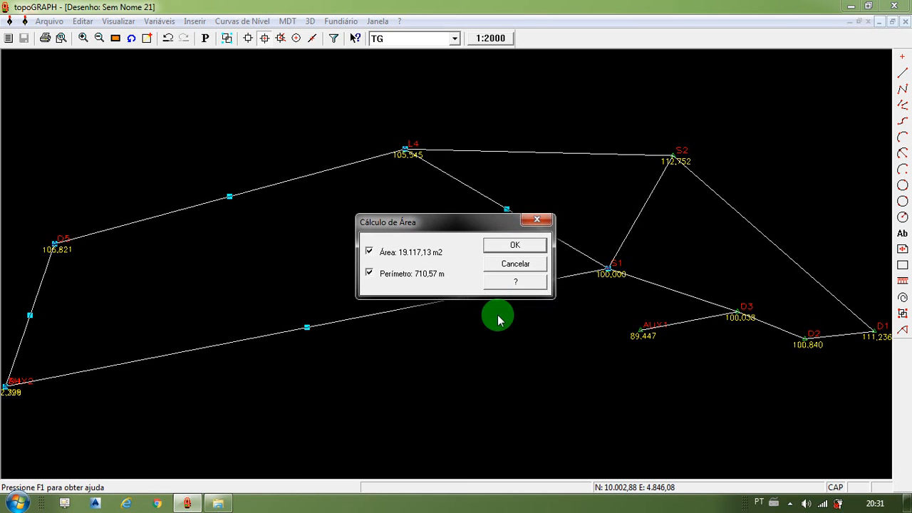
{"action": "left_click_drag", "start_coordinate": [454, 223], "coordinate": [387, 217]}
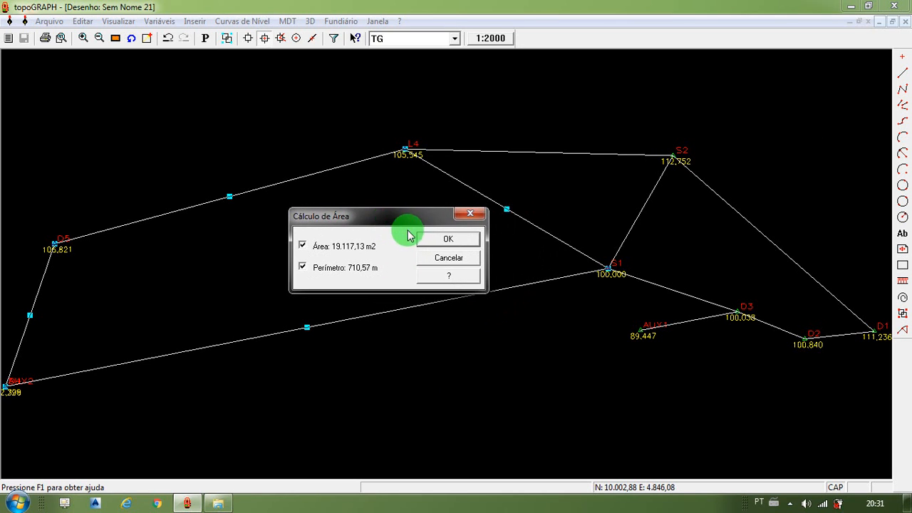
{"action": "left_click", "coordinate": [436, 242]}
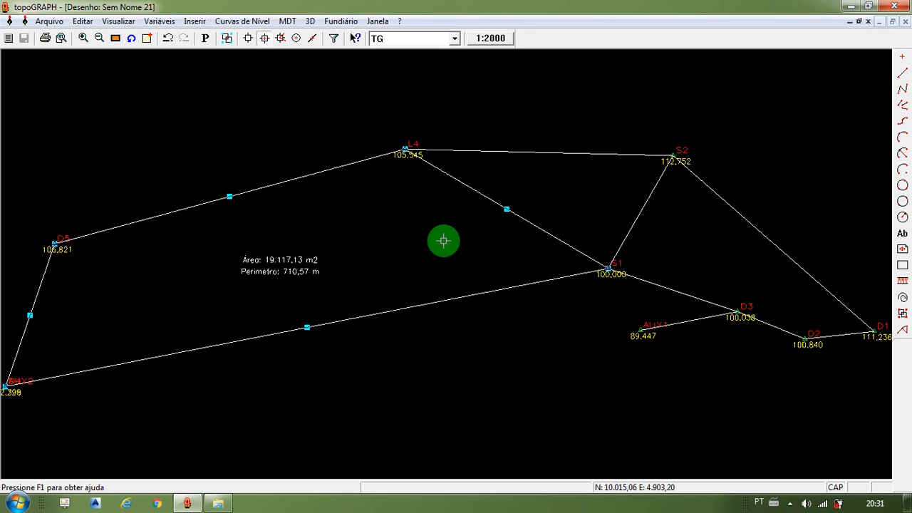
Calculate the area and perimeter of the L4, S2, S1 triangle and insert both values as text inside it
{"action": "left_click_drag", "start_coordinate": [590, 192], "coordinate": [552, 129]}
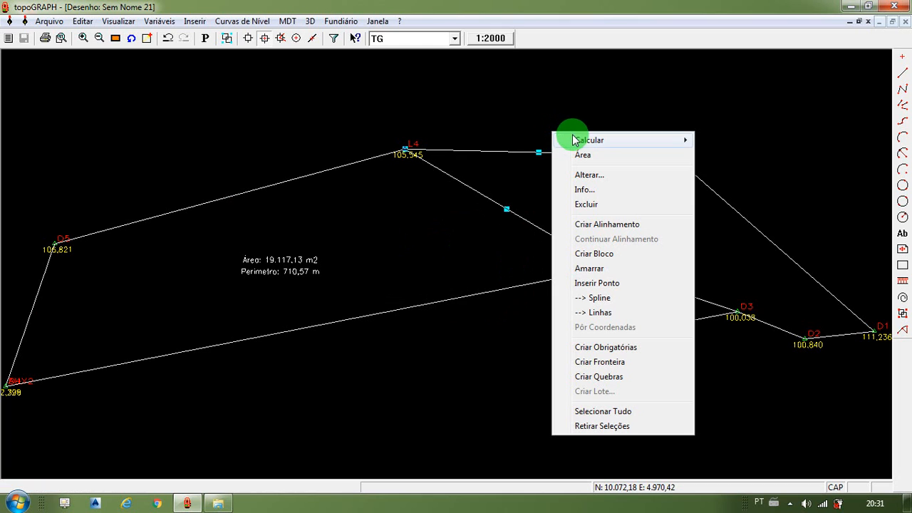
{"action": "mouse_move", "coordinate": [637, 138]}
{"action": "left_click", "coordinate": [723, 244]}
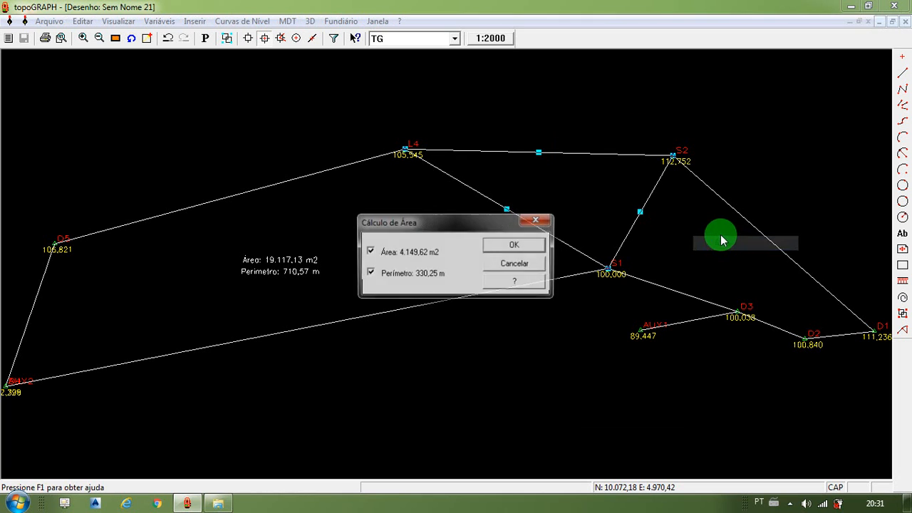
{"action": "left_click", "coordinate": [515, 245]}
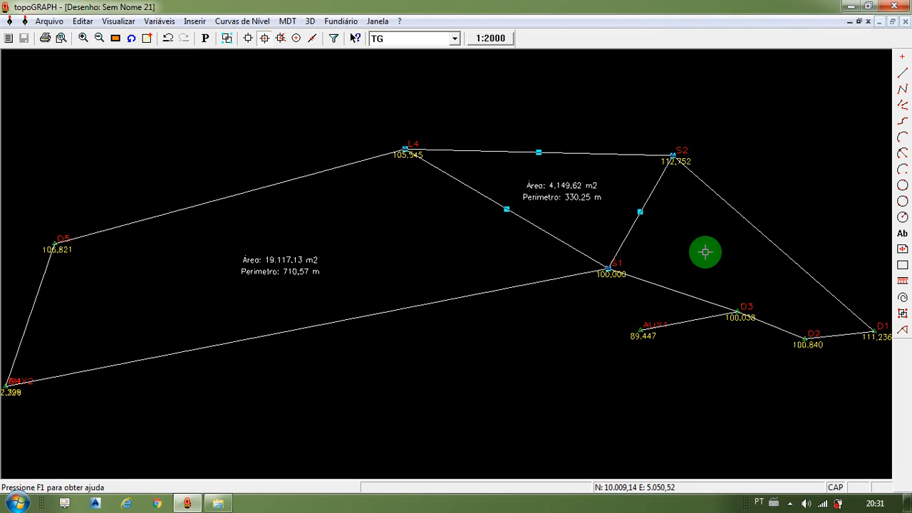
Insert the calculated area and perimeter labels for the S1, D3, D2, D1, S2 polygon and clear the selection
{"action": "left_click_drag", "start_coordinate": [777, 267], "coordinate": [753, 239]}
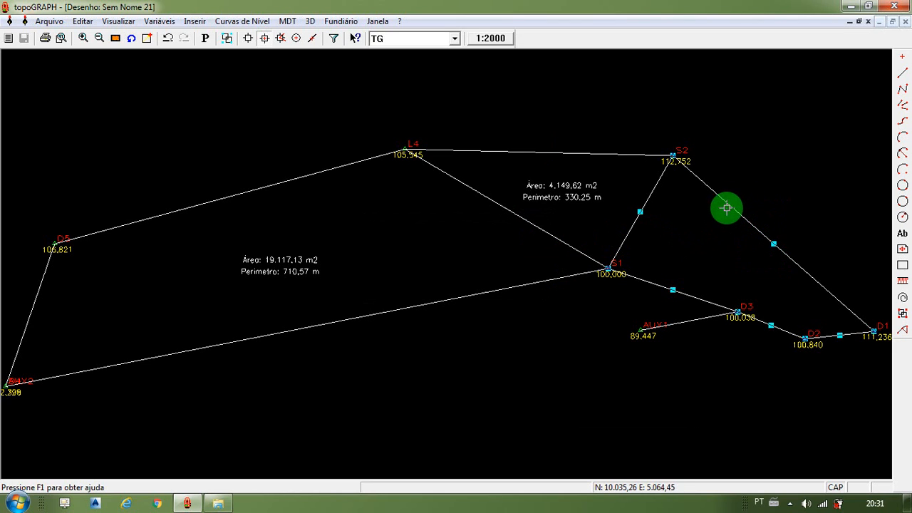
{"action": "right_click", "coordinate": [727, 208]}
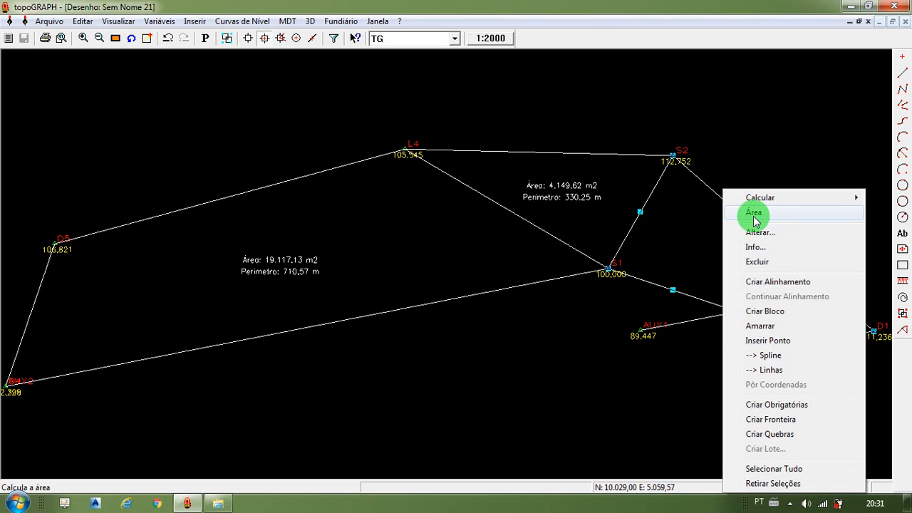
{"action": "left_click", "coordinate": [754, 214]}
{"action": "left_click", "coordinate": [519, 246]}
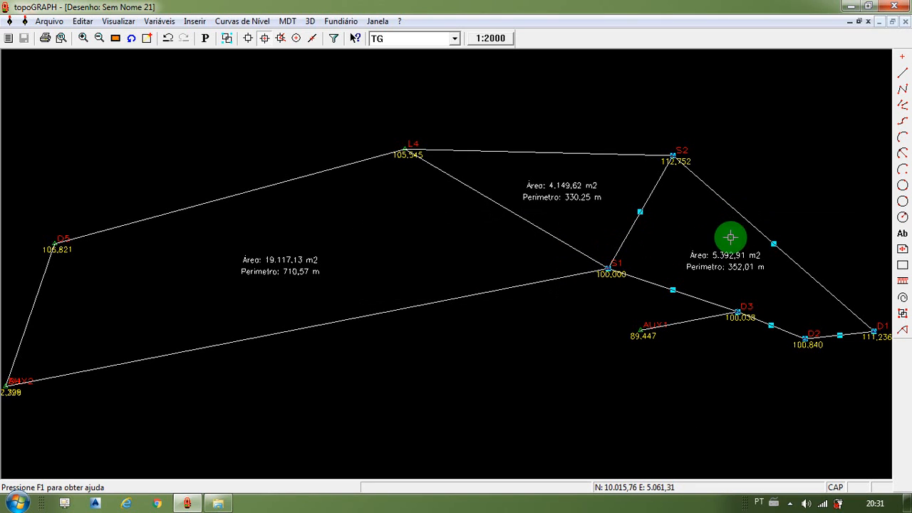
{"action": "key", "text": "Escape"}
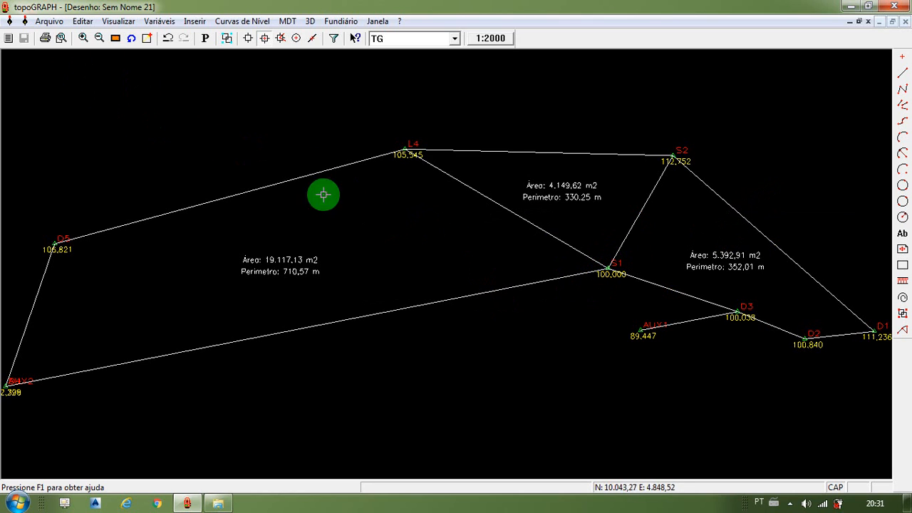
{"action": "left_click", "coordinate": [55, 23]}
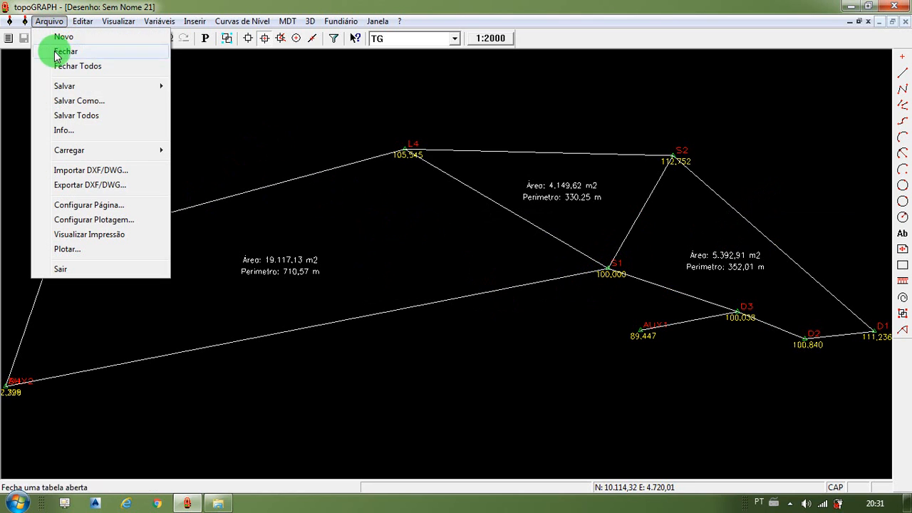
{"action": "mouse_move", "coordinate": [67, 149]}
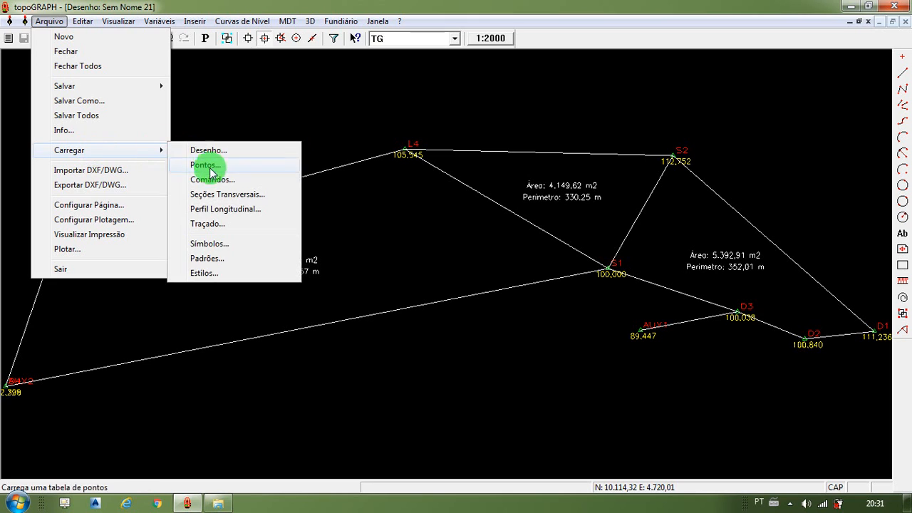
{"action": "left_click", "coordinate": [313, 104]}
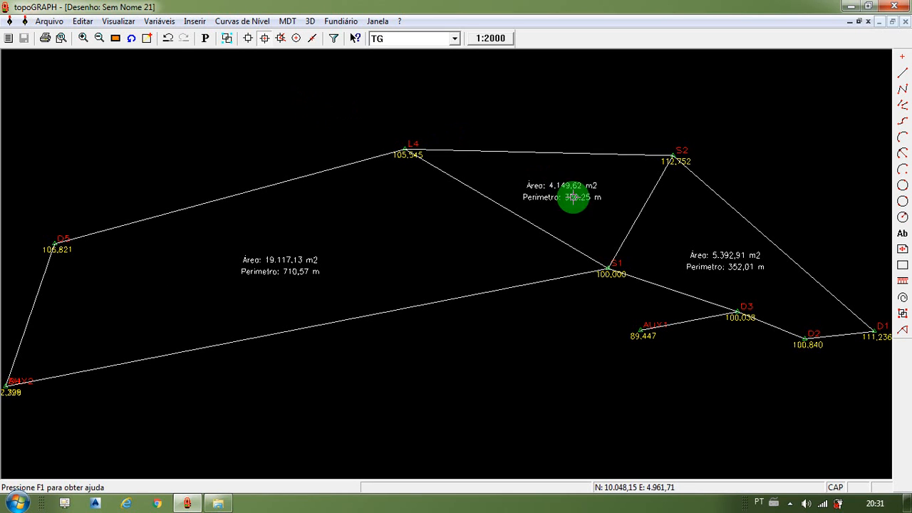
Close the traverse drawing and save it under the name DESENHO 2
{"action": "left_click", "coordinate": [903, 21]}
{"action": "left_click", "coordinate": [406, 283]}
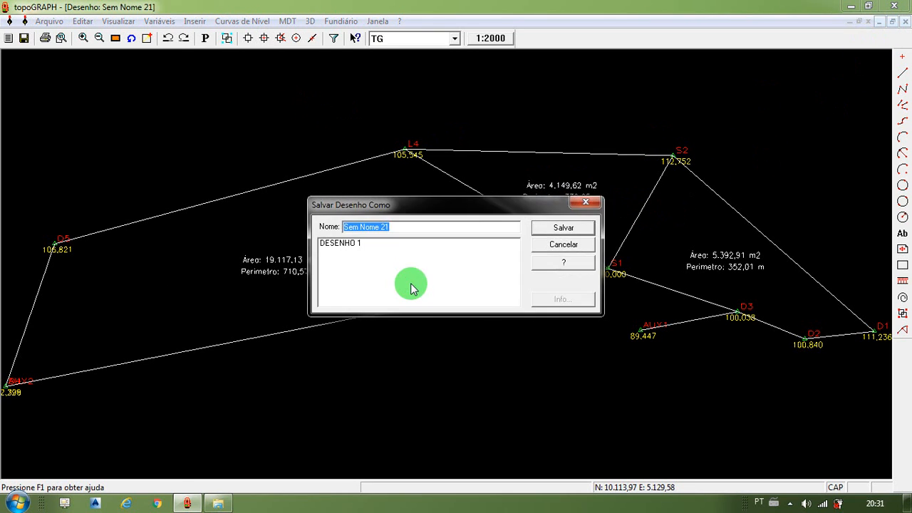
{"action": "left_click", "coordinate": [377, 242]}
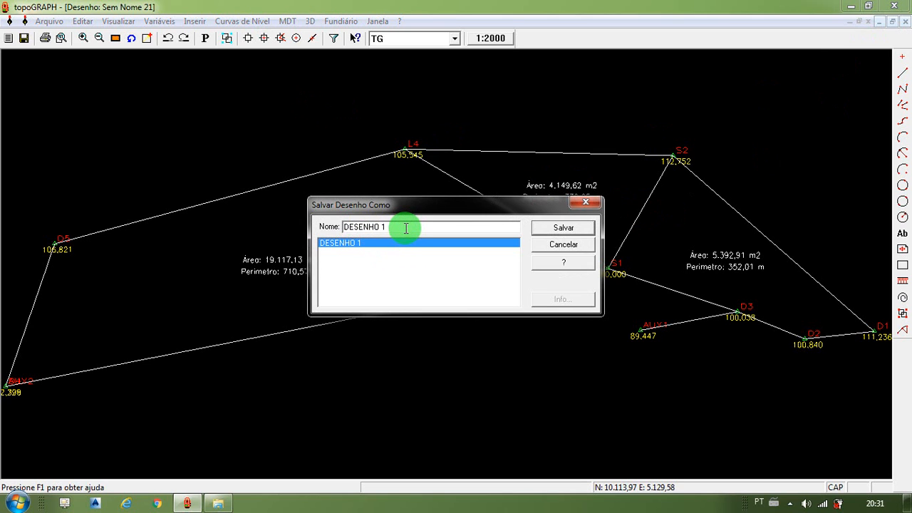
{"action": "left_click", "coordinate": [548, 228]}
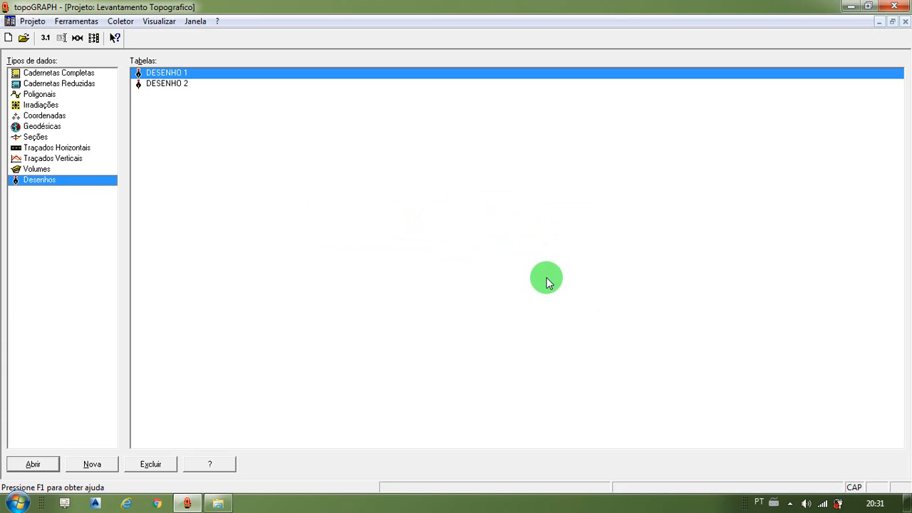